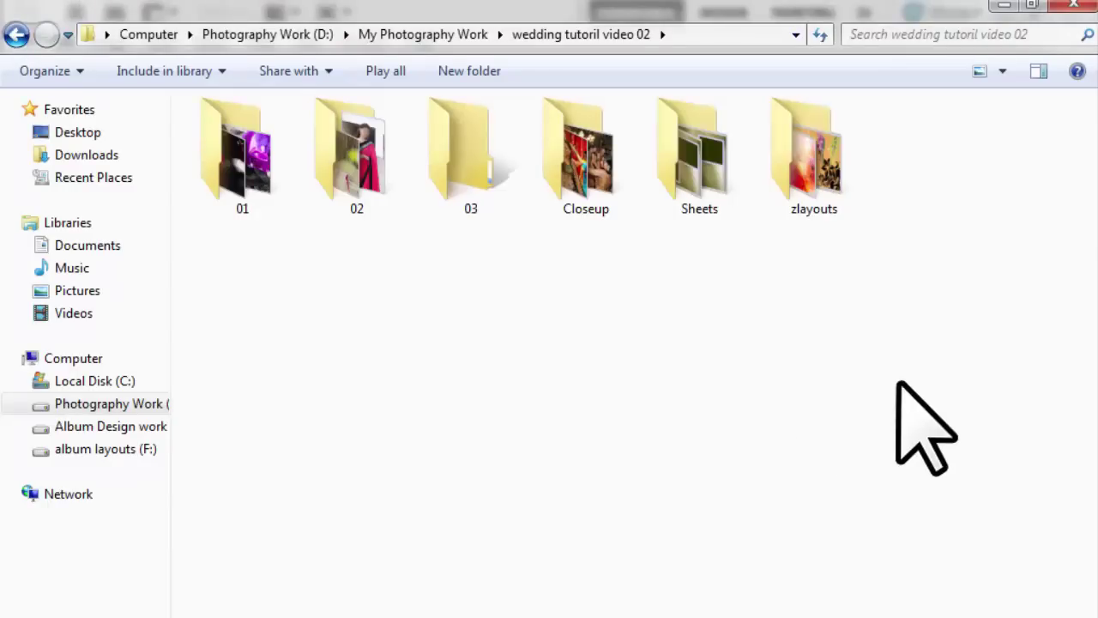
# Refresh the folder, open Closeup, refresh it, and select the Kajal-Aggarwal saree photo
pyautogui.rightClick(934, 293)
pyautogui.click(953, 353)
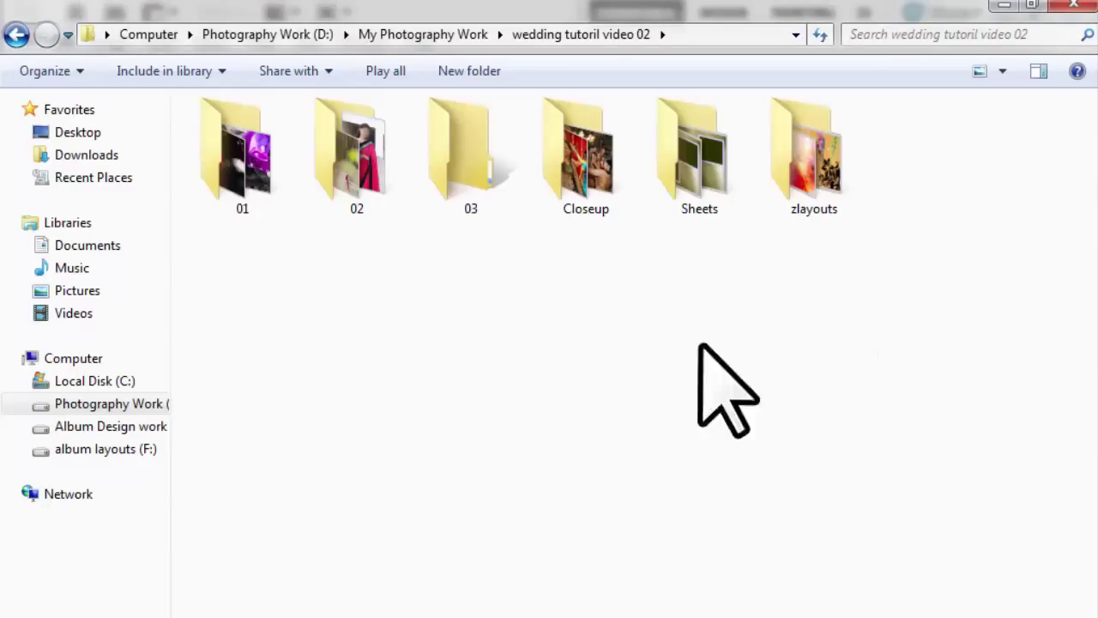
pyautogui.doubleClick(586, 154)
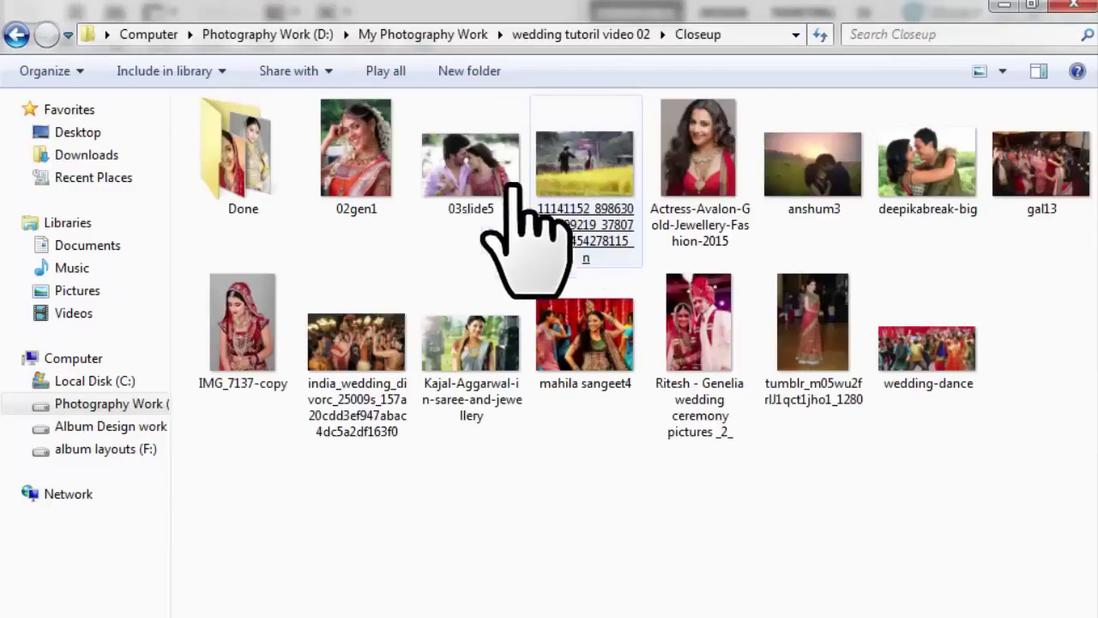
pyautogui.rightClick(981, 446)
pyautogui.click(863, 151)
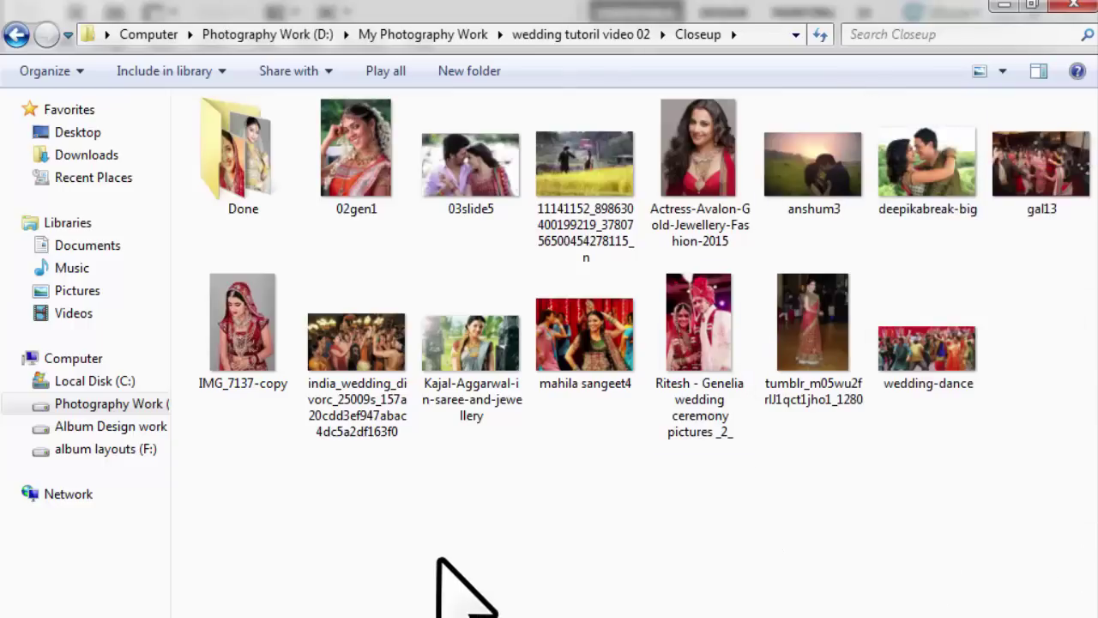
pyautogui.click(453, 419)
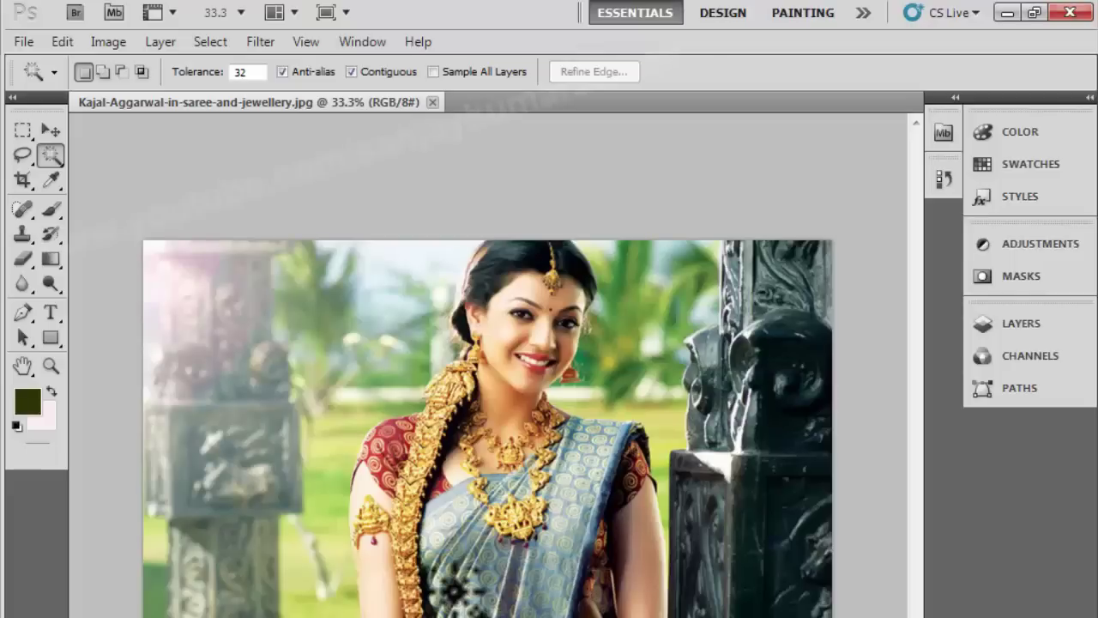
pyautogui.hotkey('ctrl', 'shift', 'u')
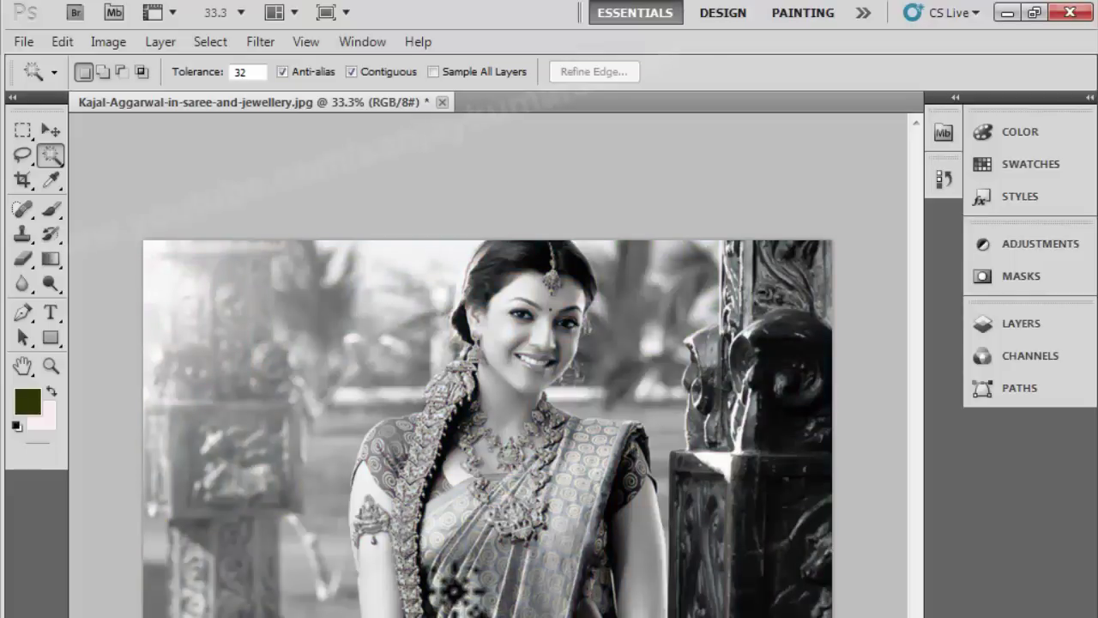
pyautogui.hotkey('ctrl', 'z')
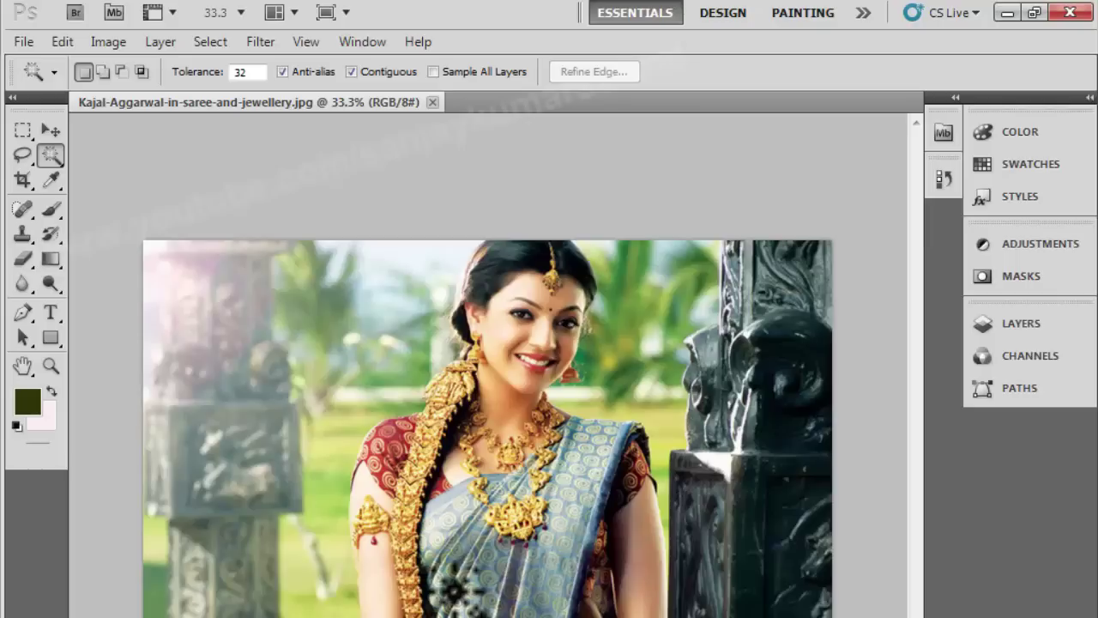
pyautogui.hotkey('ctrl', 'u')
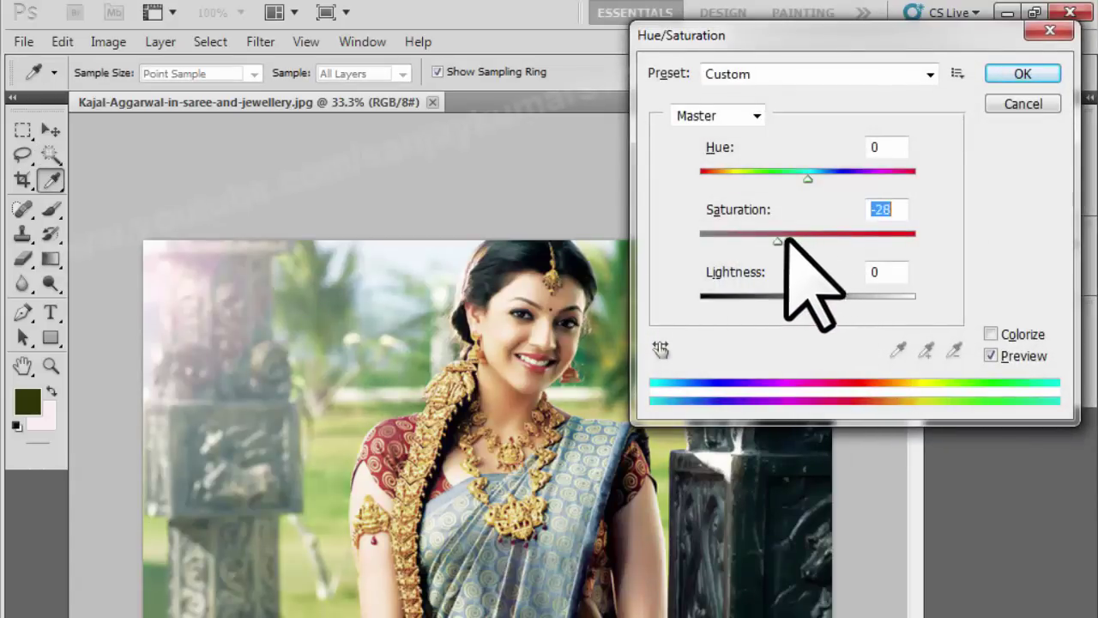
pyautogui.moveTo(788, 239)
pyautogui.mouseDown()
pyautogui.moveTo(930, 245)
pyautogui.moveTo(4, 249)
pyautogui.mouseUp()
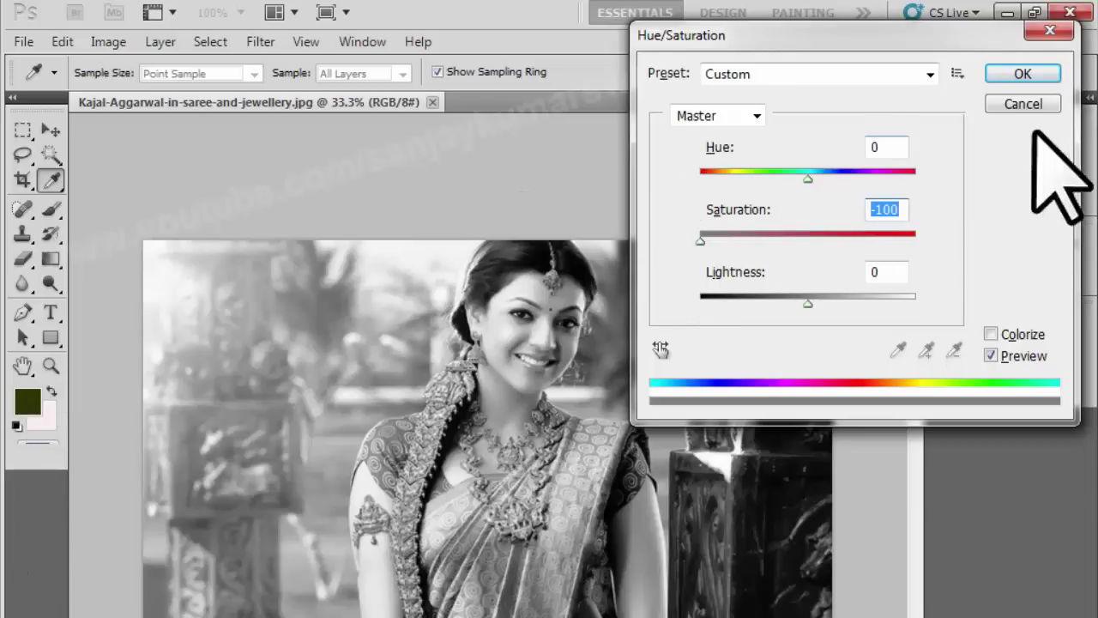
pyautogui.click(1023, 104)
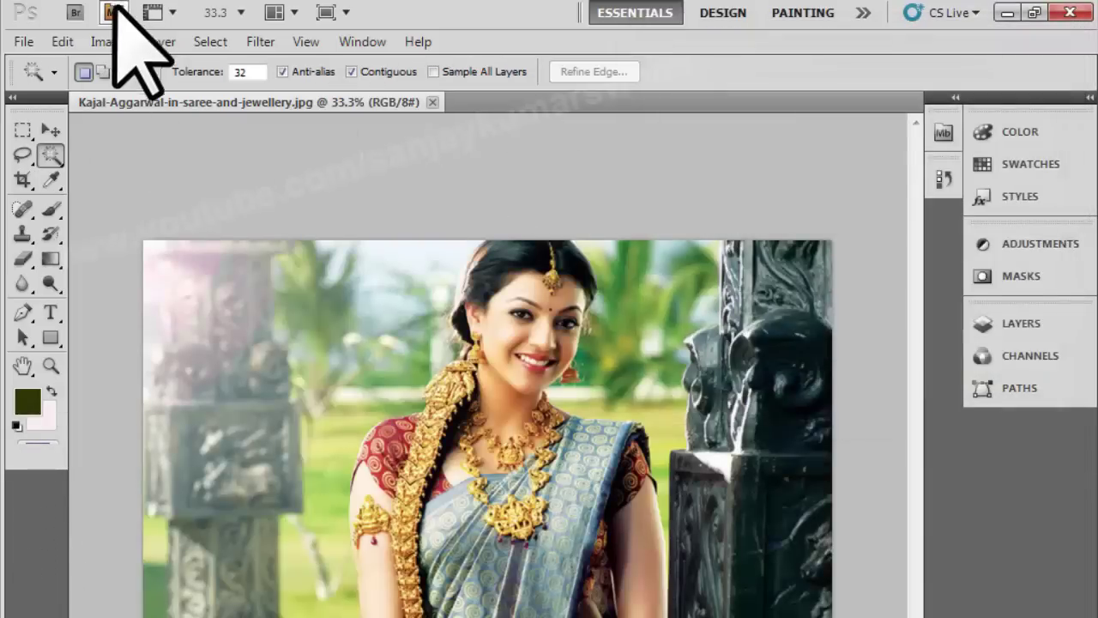
pyautogui.click(106, 40)
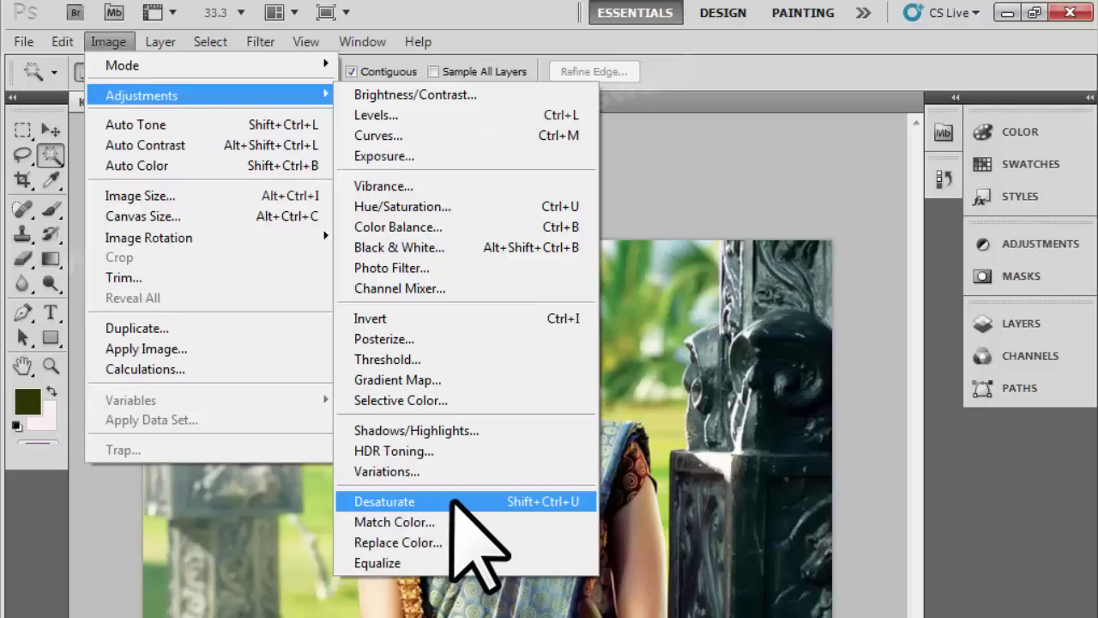
pyautogui.click(455, 502)
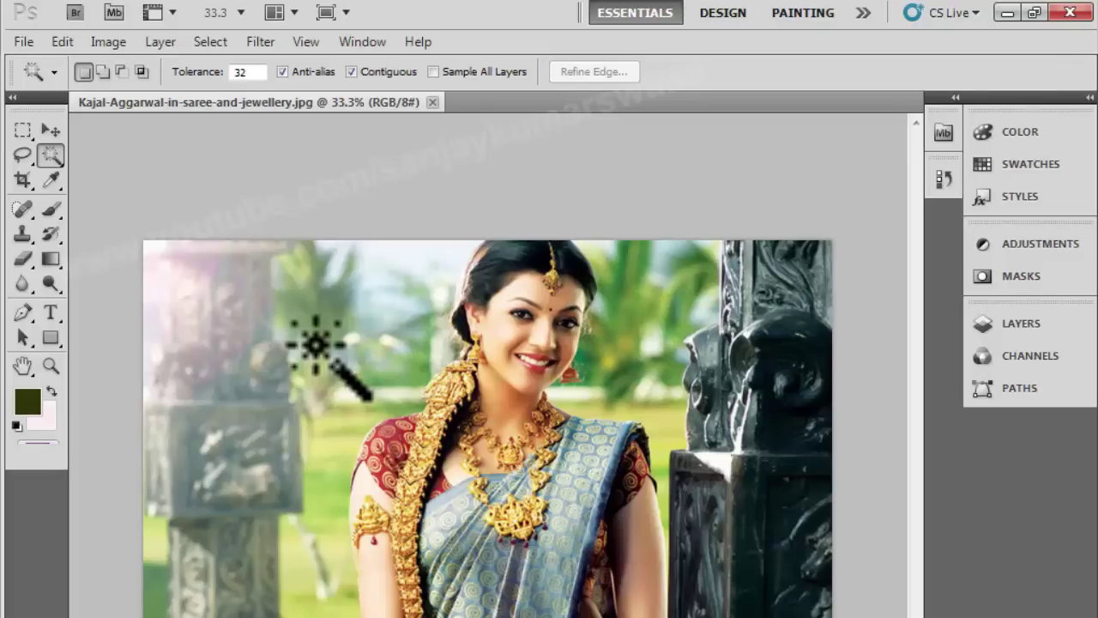
pyautogui.click(108, 41)
pyautogui.moveTo(141, 95)
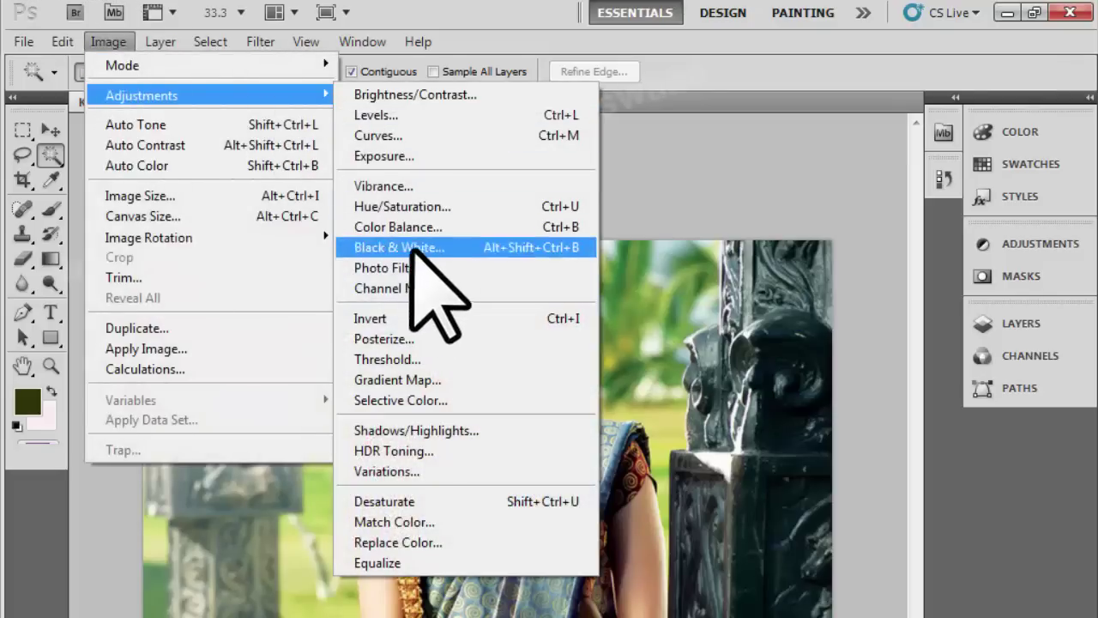
pyautogui.click(418, 377)
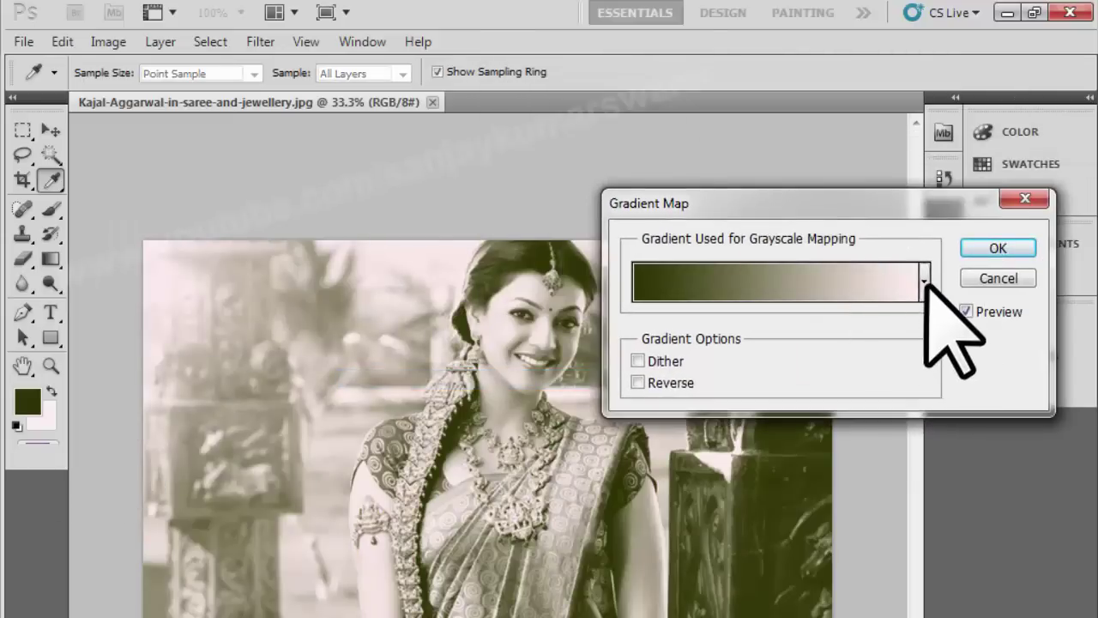
pyautogui.click(924, 282)
pyautogui.click(743, 334)
pyautogui.moveTo(742, 201)
pyautogui.mouseDown()
pyautogui.moveTo(643, 506)
pyautogui.moveTo(638, 471)
pyautogui.mouseUp()
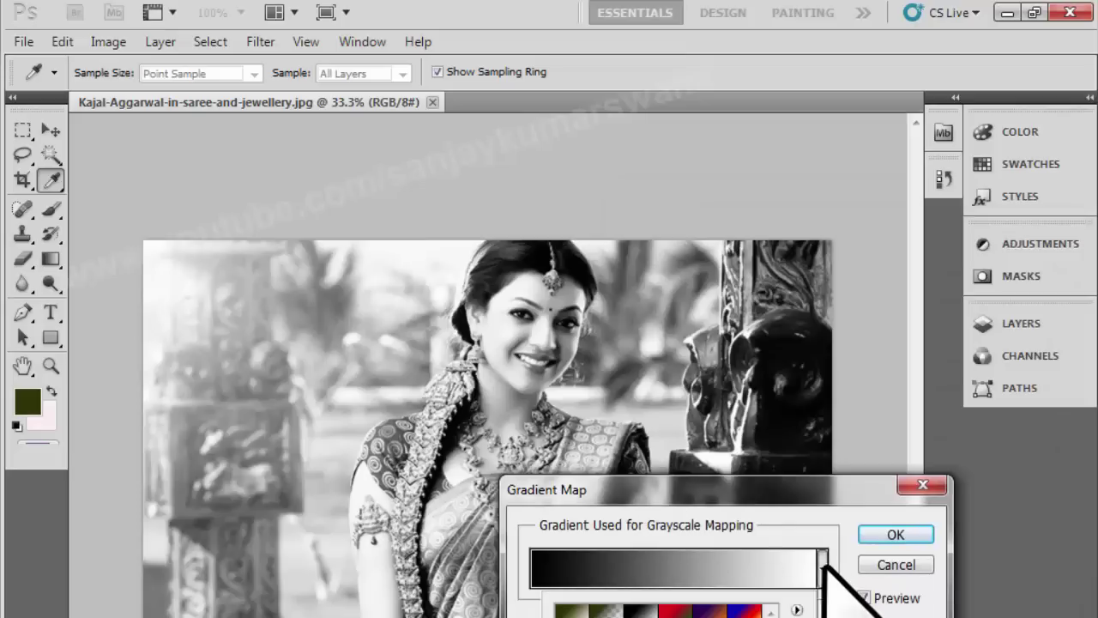
pyautogui.click(637, 612)
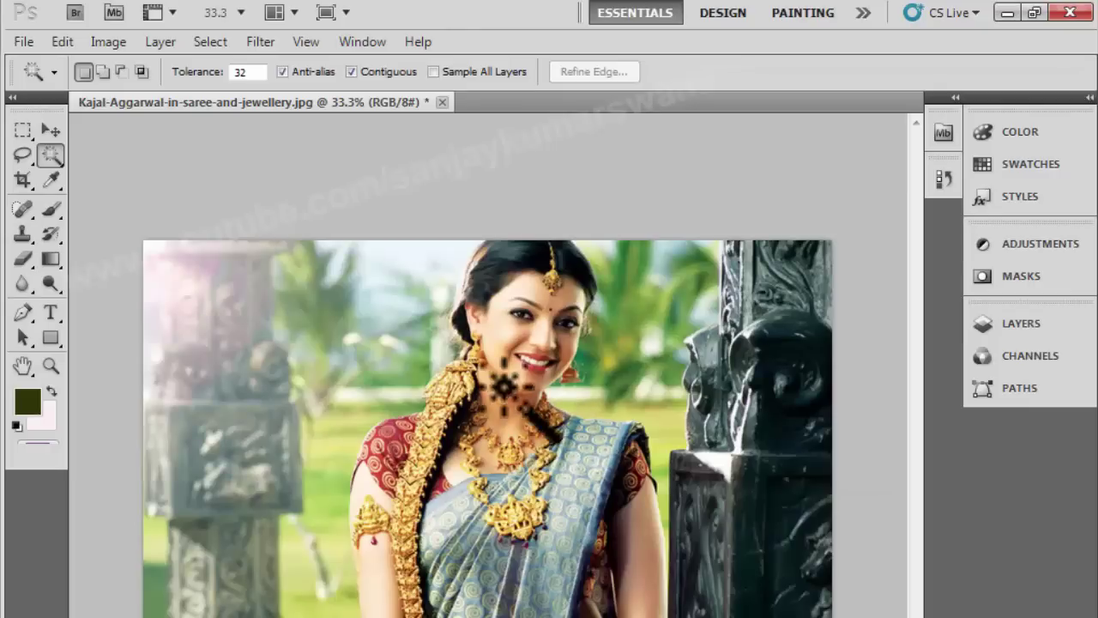
# Add a new layer filled with a dark teal sampled from the photo
pyautogui.hotkey('ctrl', '+')
pyautogui.moveTo(490, 318); pyautogui.dragTo(490, 307)
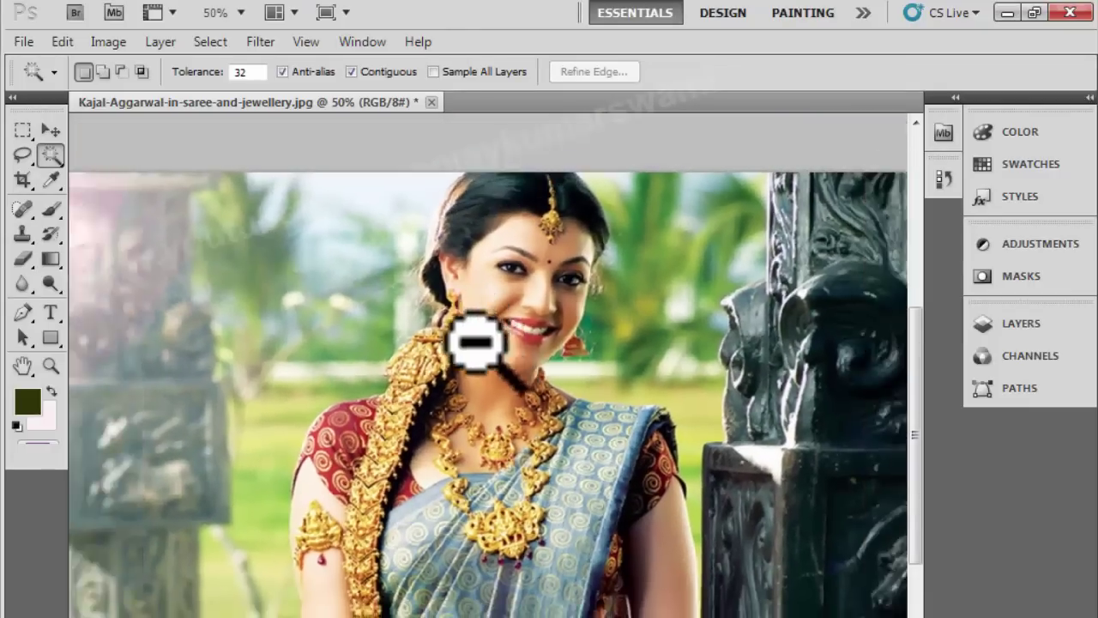
pyautogui.hotkey('ctrl', '-')
pyautogui.press('v')
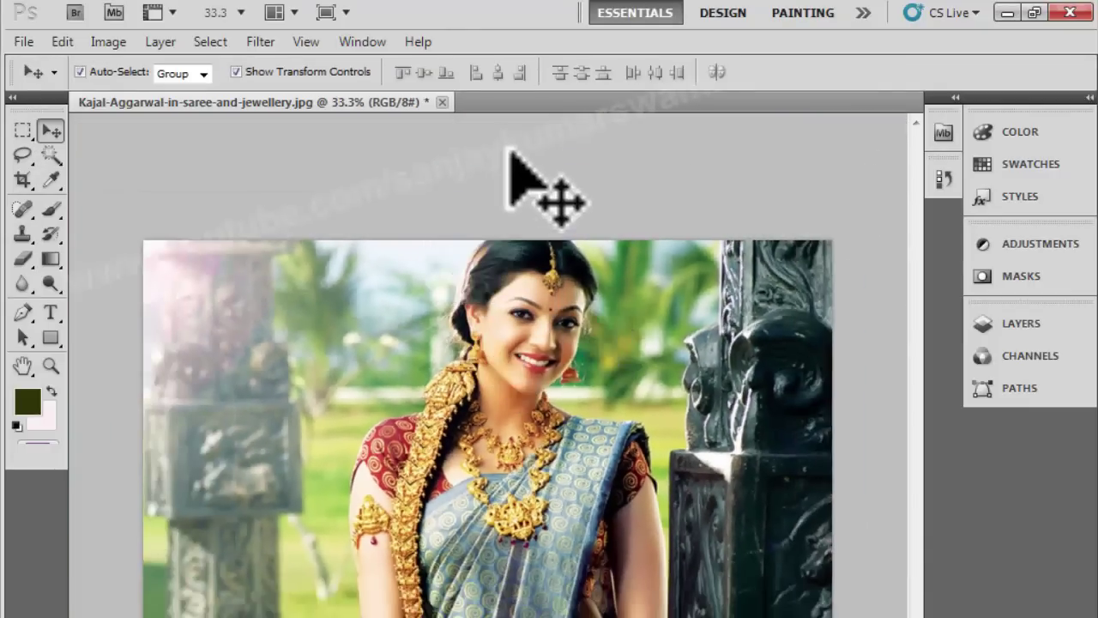
pyautogui.click(1021, 323)
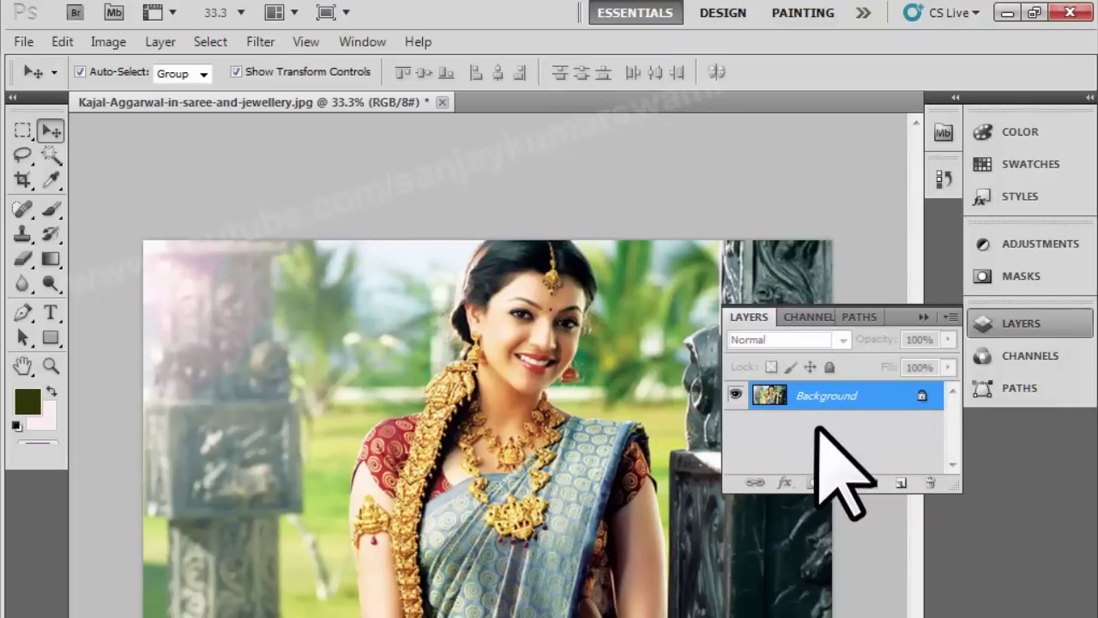
pyautogui.hotkey('ctrl', 'shift', 'n')
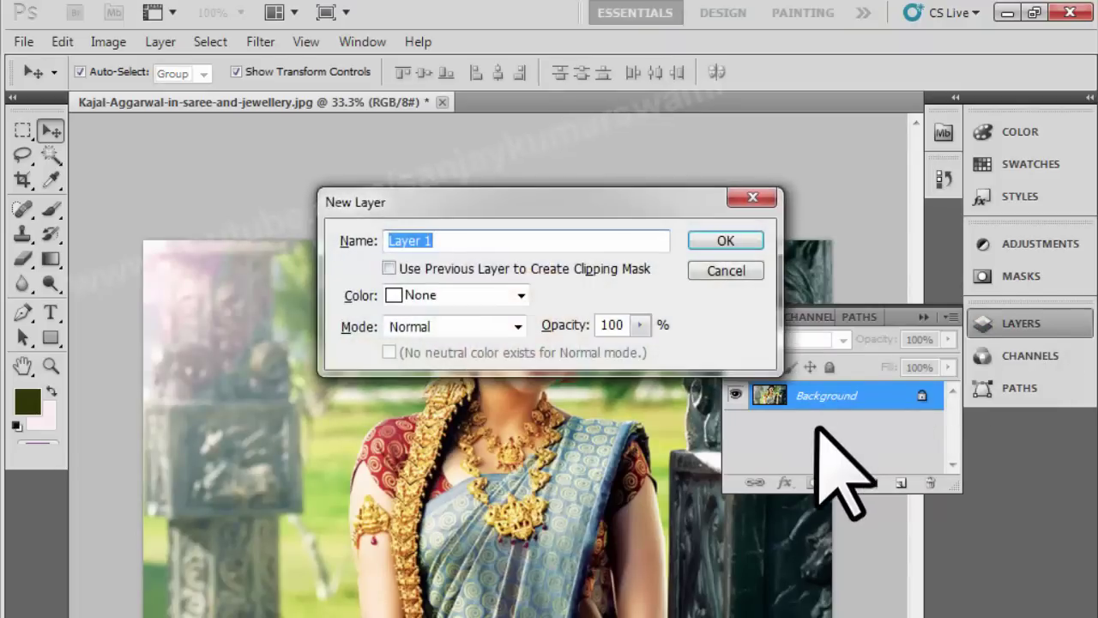
pyautogui.press('Return')
pyautogui.hotkey('shift', 'F5')
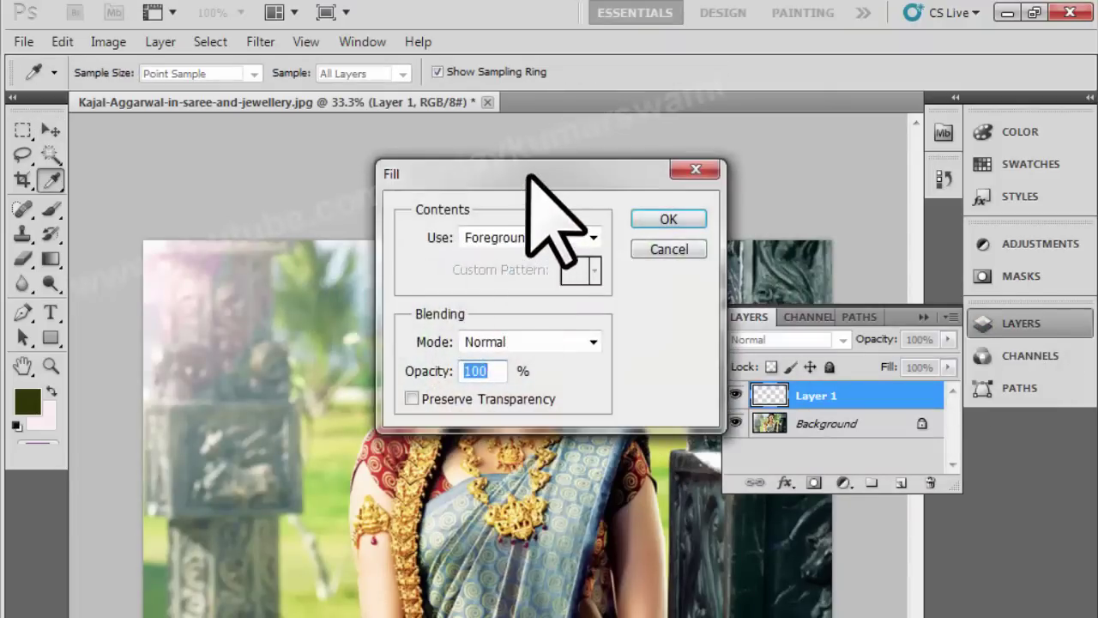
pyautogui.moveTo(530, 177); pyautogui.dragTo(569, 364)
pyautogui.click(510, 277)
pyautogui.press('Return')
pyautogui.press('v')
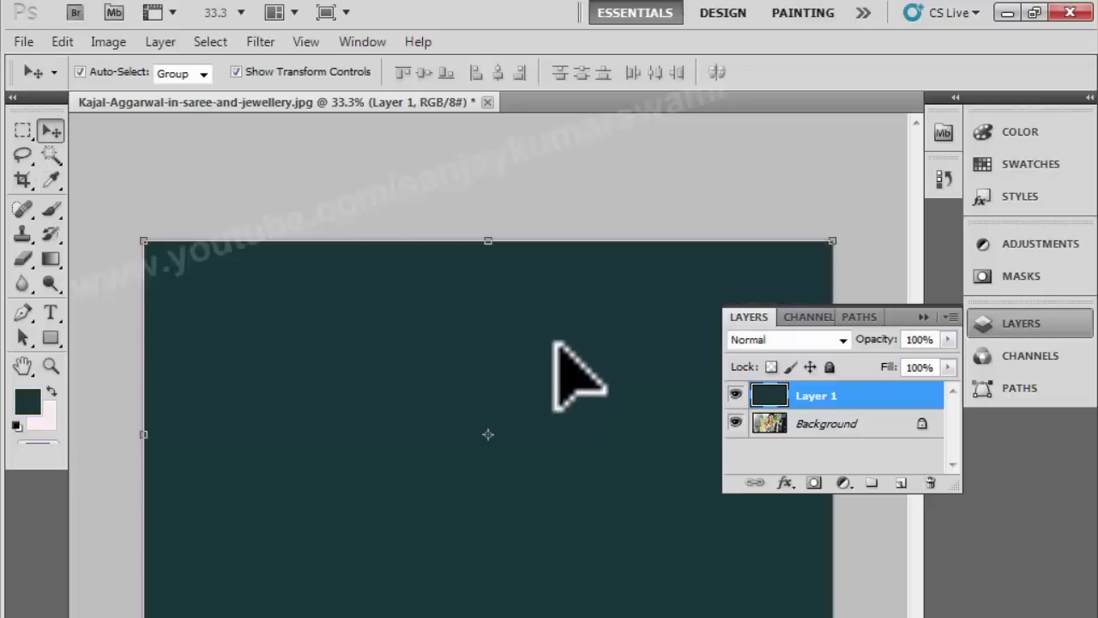
# Convert the Background into Layer 0 and move it above the teal layer
pyautogui.doubleClick(841, 424)
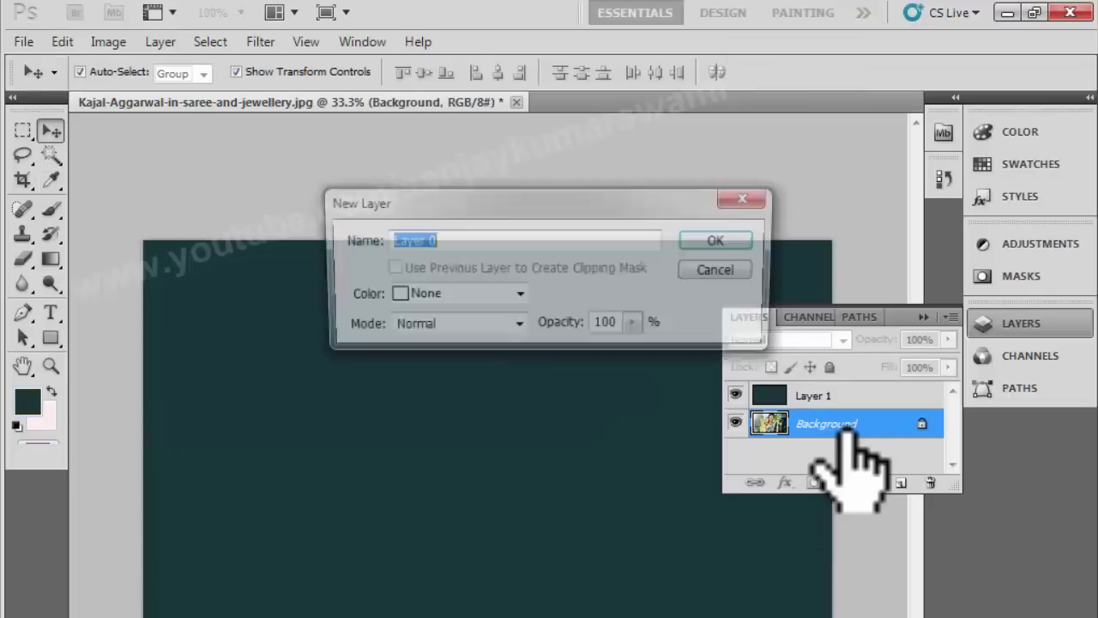
pyautogui.press('Return')
pyautogui.hotkey('ctrl', ']')
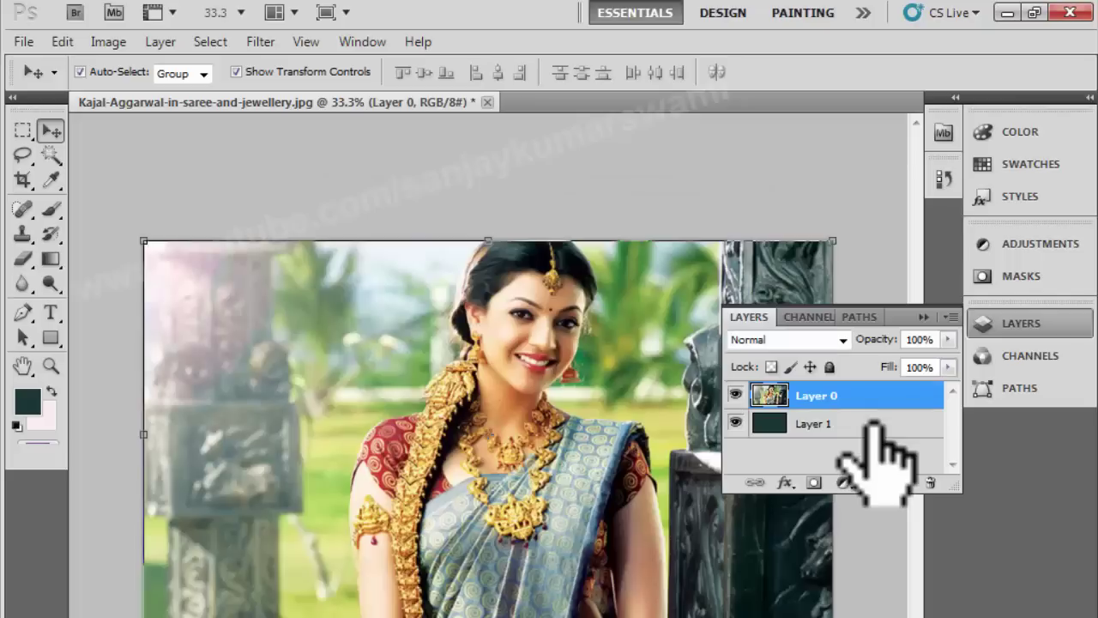
# Set Layer 0's blend mode to Luminosity over the fill layer
pyautogui.doubleClick(834, 391)
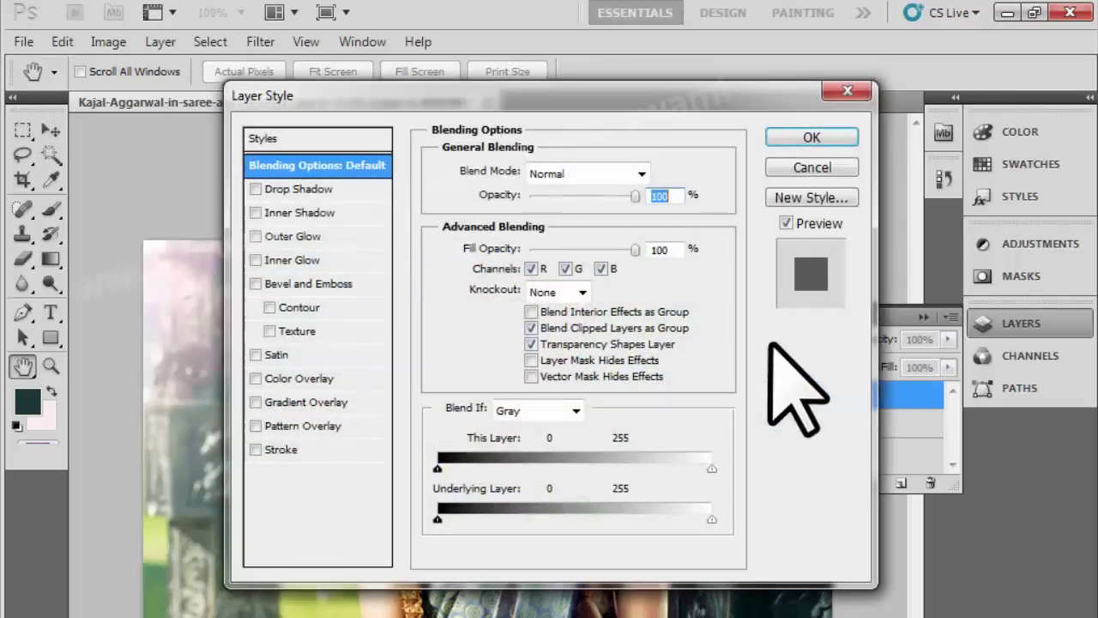
pyautogui.click(816, 168)
pyautogui.click(770, 337)
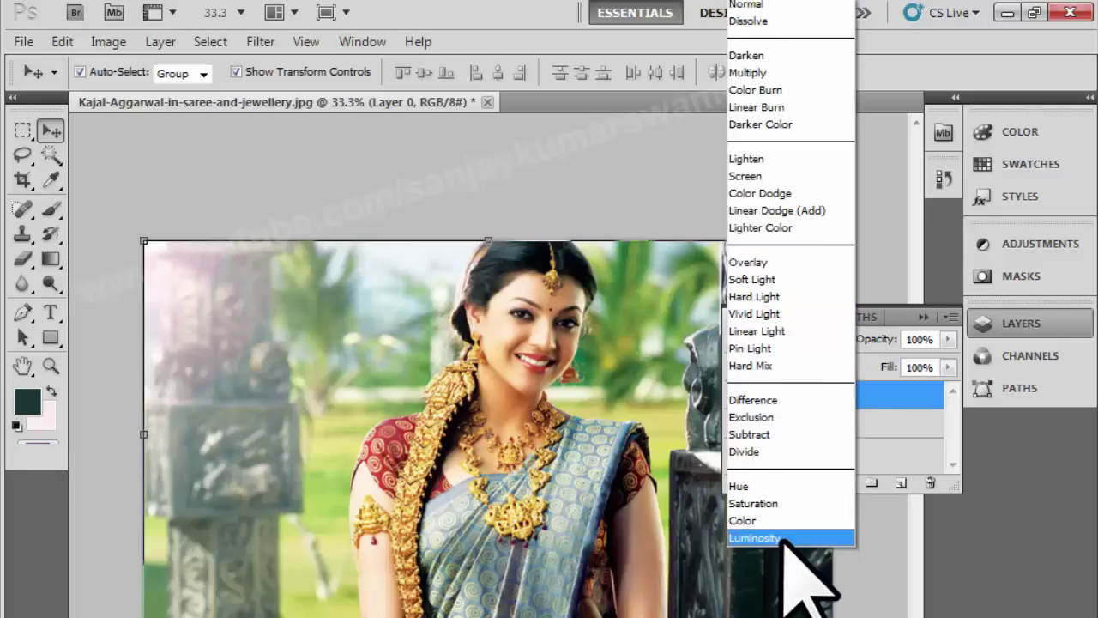
pyautogui.click(785, 538)
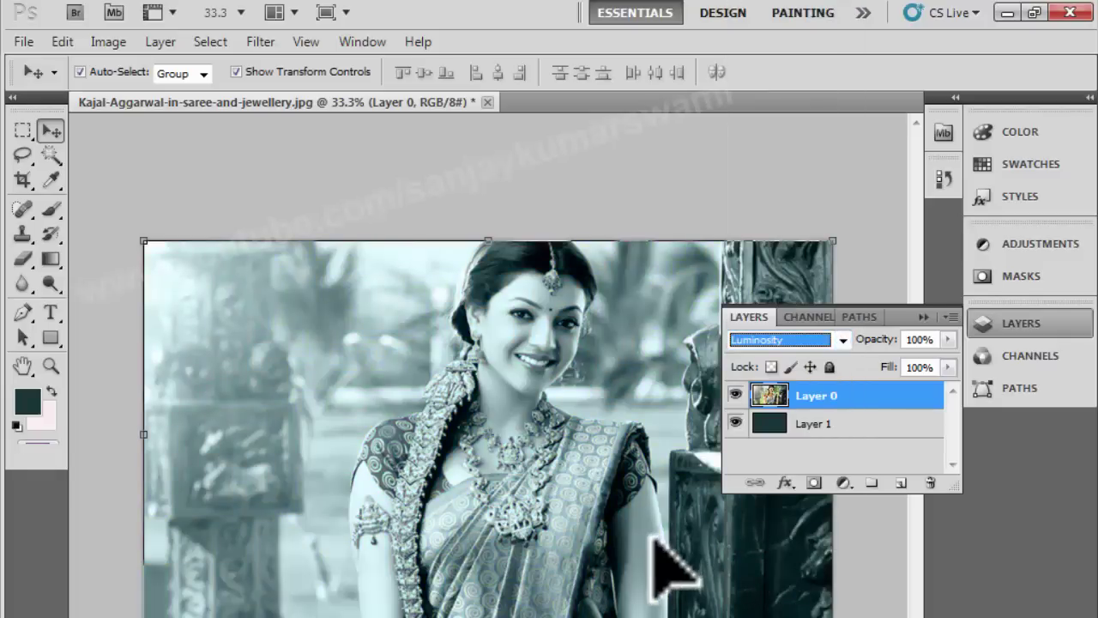
# Zoom in to inspect the grey portrait, then select the fill layer beneath
pyautogui.keyDown('ctrl'); pyautogui.click(589, 551); pyautogui.keyUp('ctrl')
pyautogui.moveTo(595, 523); pyautogui.dragTo(449, 466)
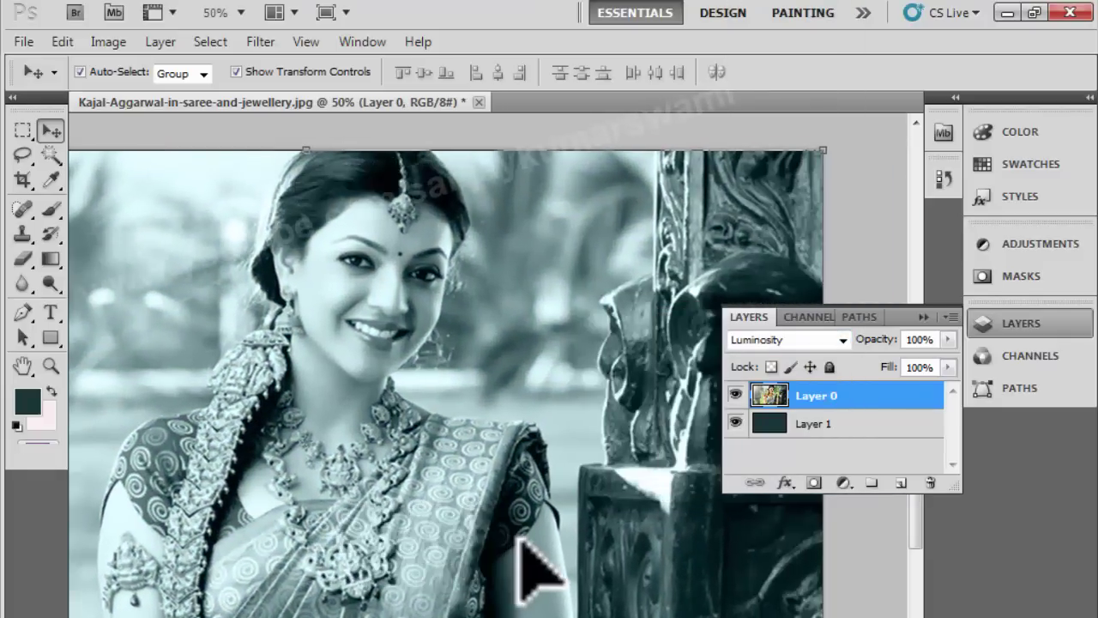
pyautogui.press('Tab')
pyautogui.keyDown('ctrl'); pyautogui.click(497, 504); pyautogui.keyUp('ctrl')
pyautogui.moveTo(772, 441); pyautogui.dragTo(545, 554)
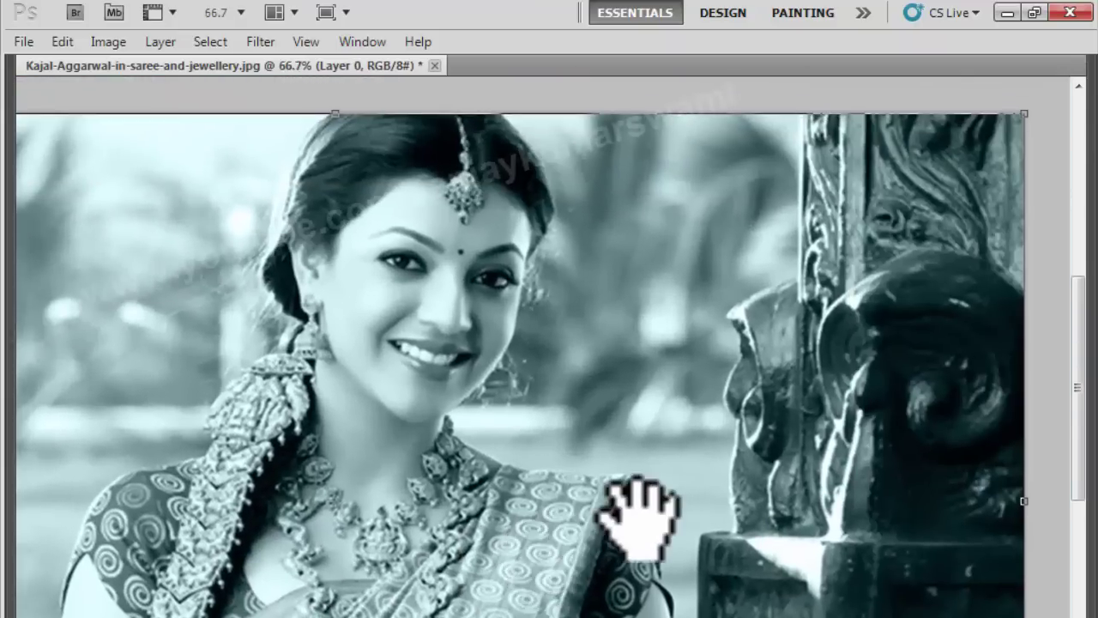
pyautogui.press('Tab')
pyautogui.moveTo(581, 515); pyautogui.dragTo(446, 497)
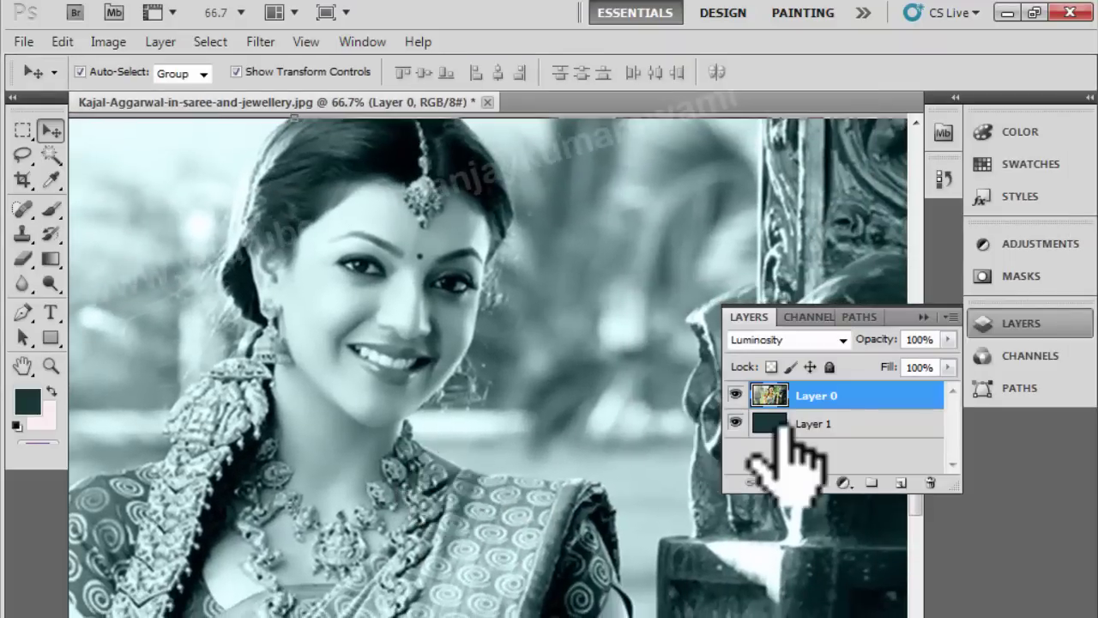
pyautogui.click(810, 423)
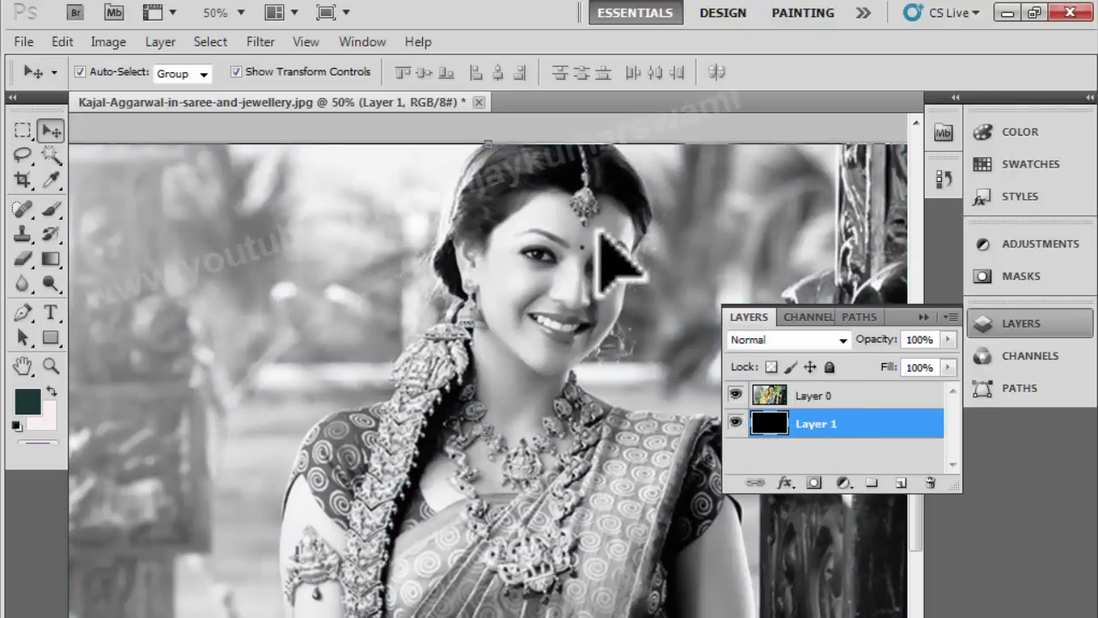
# Try a Hue/Saturation shift on the refilled fill layer, cancel it, and delete the layer
pyautogui.hotkey('alt', 'BackSpace')
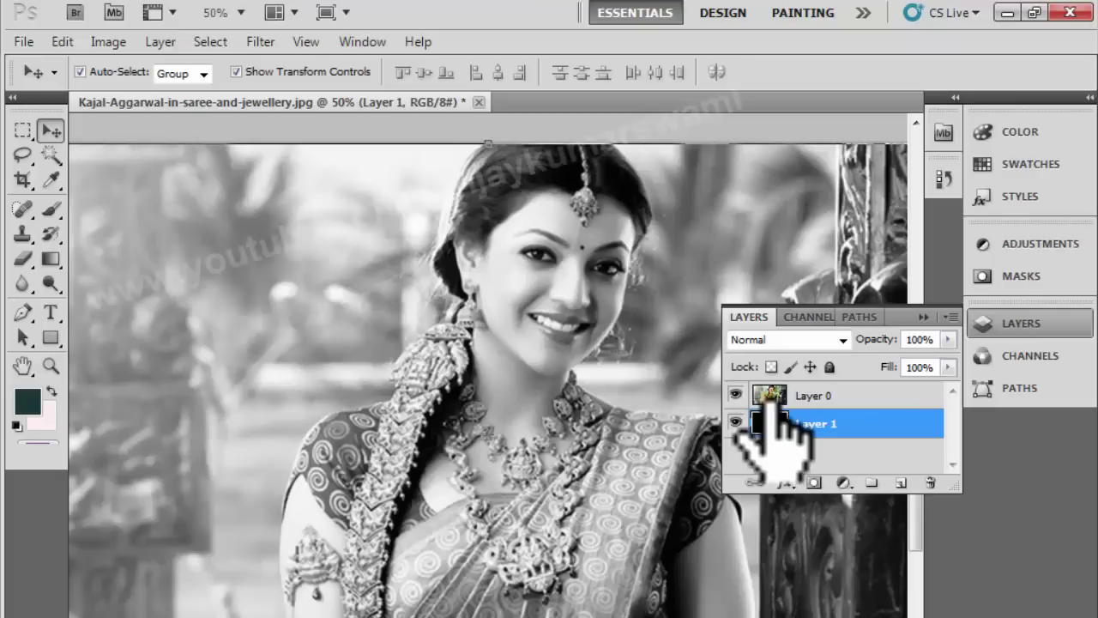
pyautogui.hotkey('ctrl', 'u')
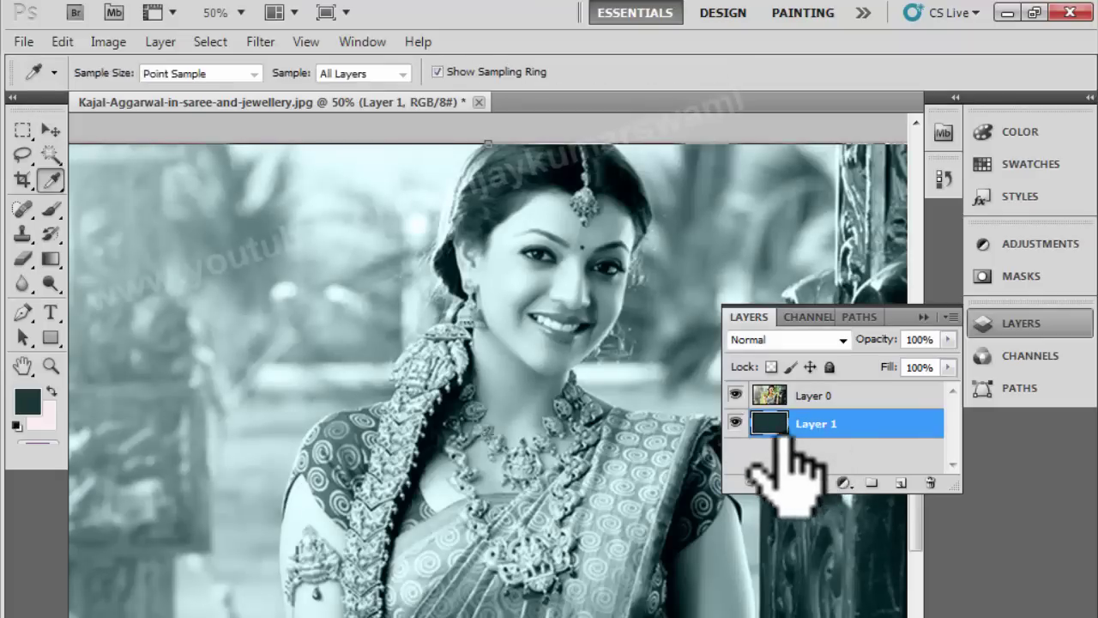
pyautogui.moveTo(808, 177)
pyautogui.mouseDown()
pyautogui.moveTo(730, 187)
pyautogui.moveTo(929, 178)
pyautogui.mouseUp()
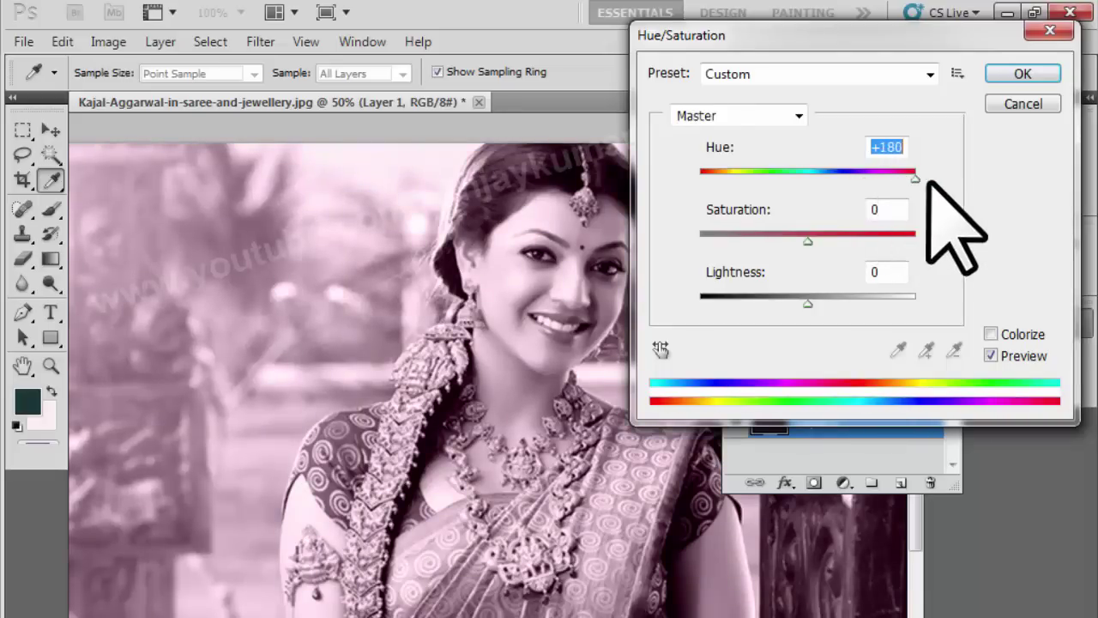
pyautogui.moveTo(809, 243)
pyautogui.mouseDown()
pyautogui.moveTo(919, 243)
pyautogui.moveTo(686, 249)
pyautogui.moveTo(823, 244)
pyautogui.mouseUp()
pyautogui.press('Tab')
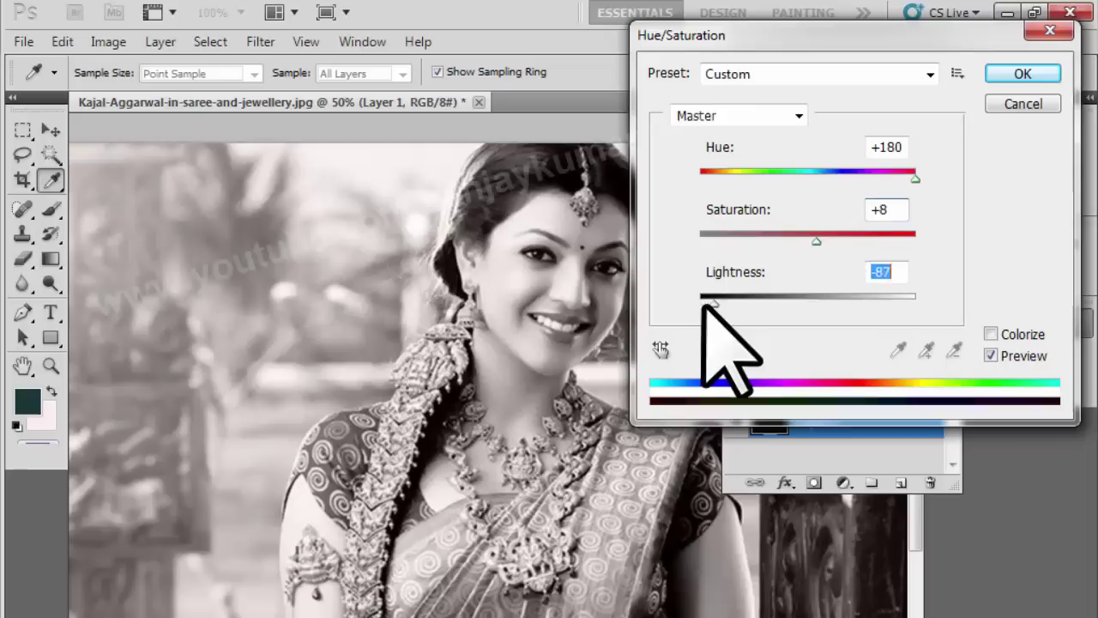
pyautogui.click(1023, 104)
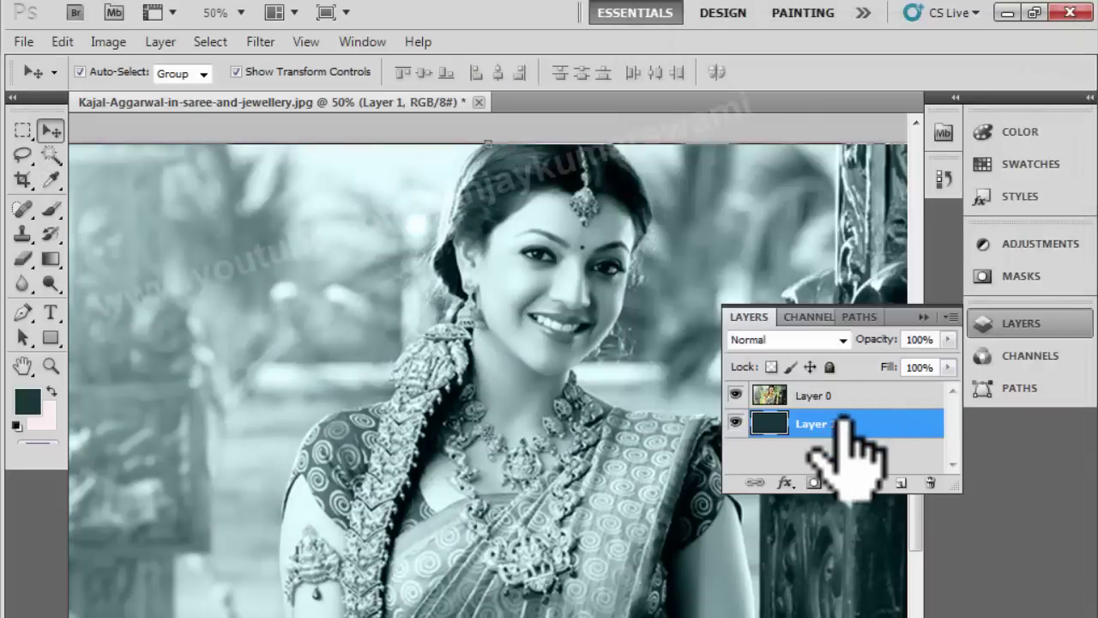
pyautogui.press('Delete')
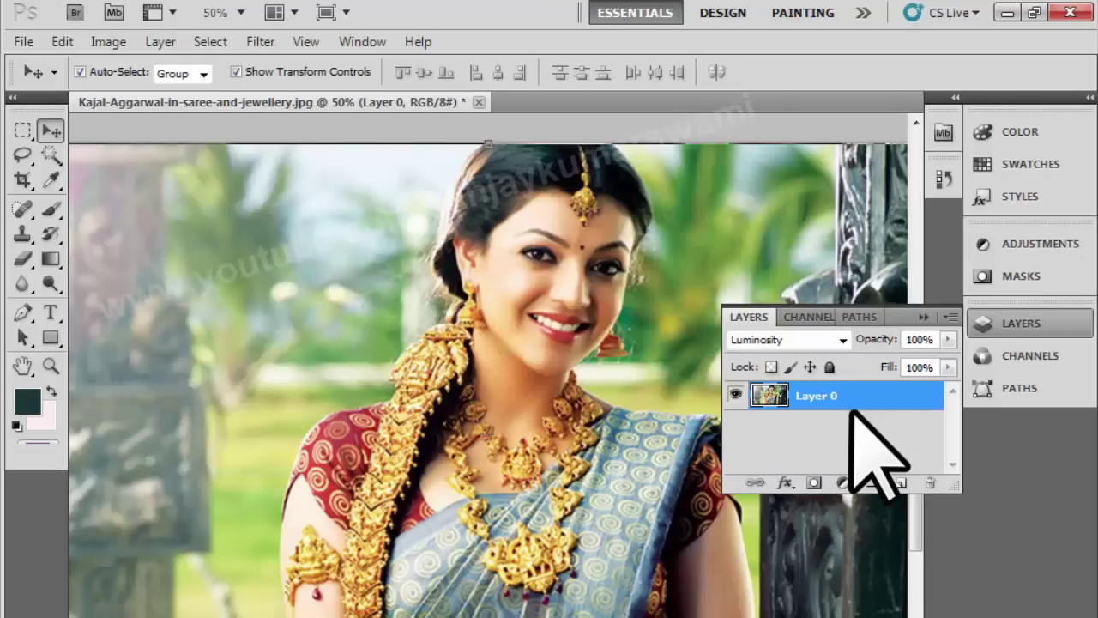
pyautogui.hotkey('ctrl', 'u')
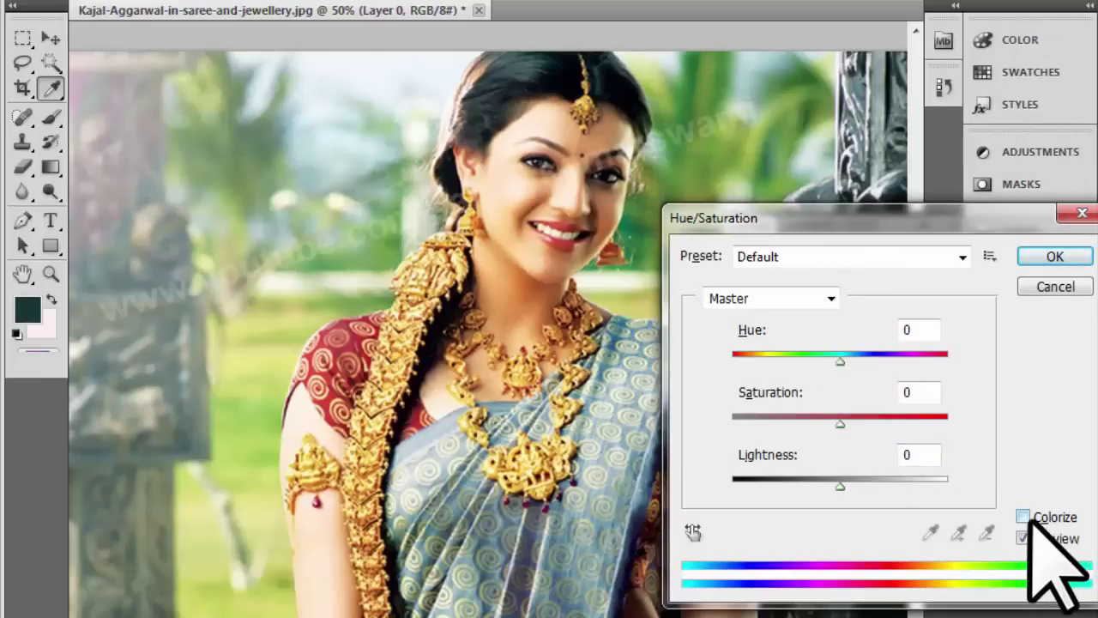
pyautogui.click(1023, 517)
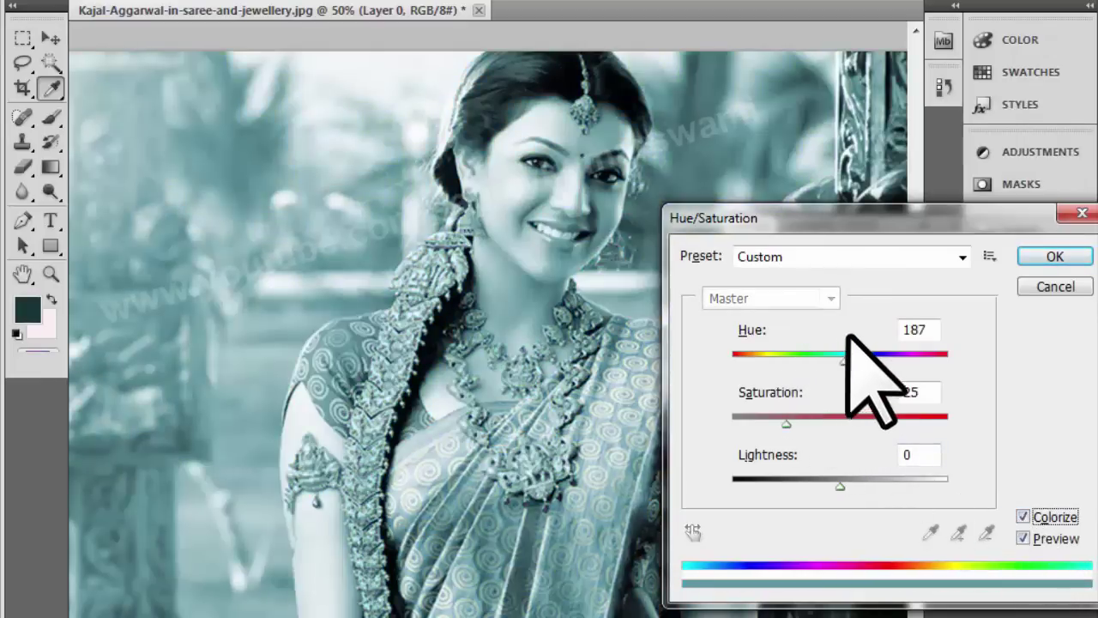
pyautogui.moveTo(811, 361)
pyautogui.mouseDown()
pyautogui.moveTo(732, 361)
pyautogui.moveTo(955, 365)
pyautogui.mouseUp()
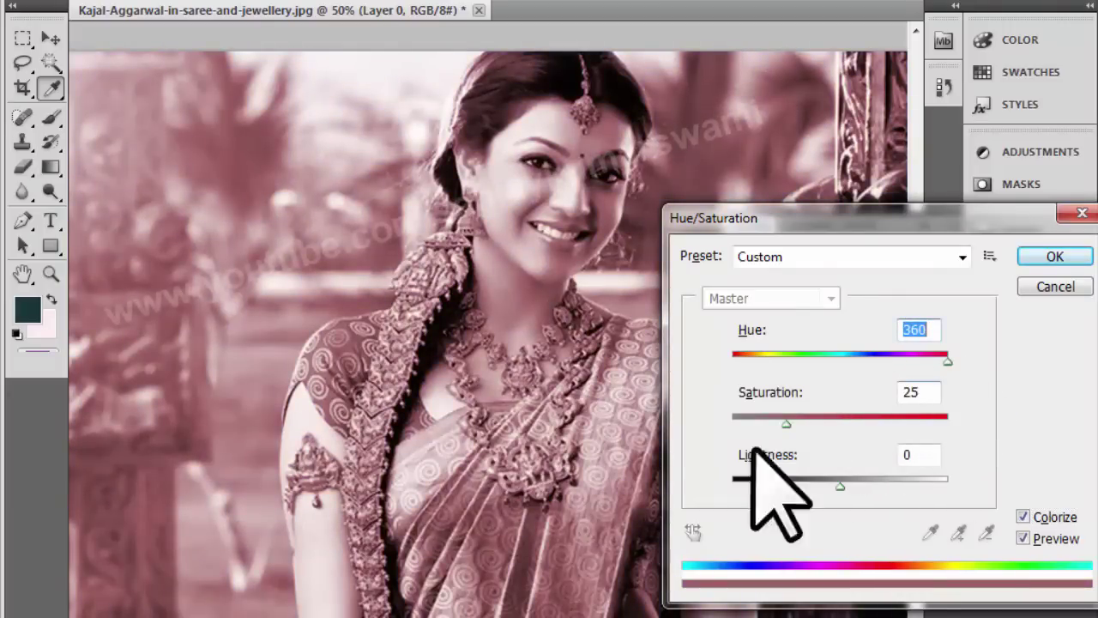
pyautogui.moveTo(780, 420)
pyautogui.mouseDown()
pyautogui.moveTo(743, 422)
pyautogui.moveTo(938, 420)
pyautogui.moveTo(831, 423)
pyautogui.mouseUp()
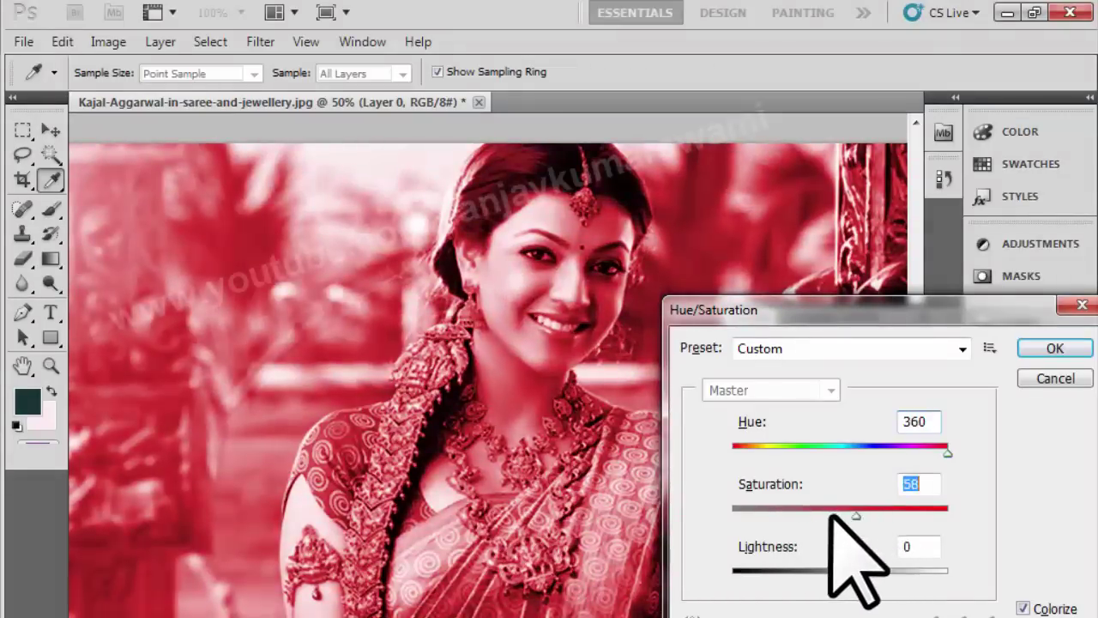
pyautogui.moveTo(830, 515)
pyautogui.mouseDown()
pyautogui.moveTo(789, 510)
pyautogui.moveTo(791, 521)
pyautogui.mouseUp()
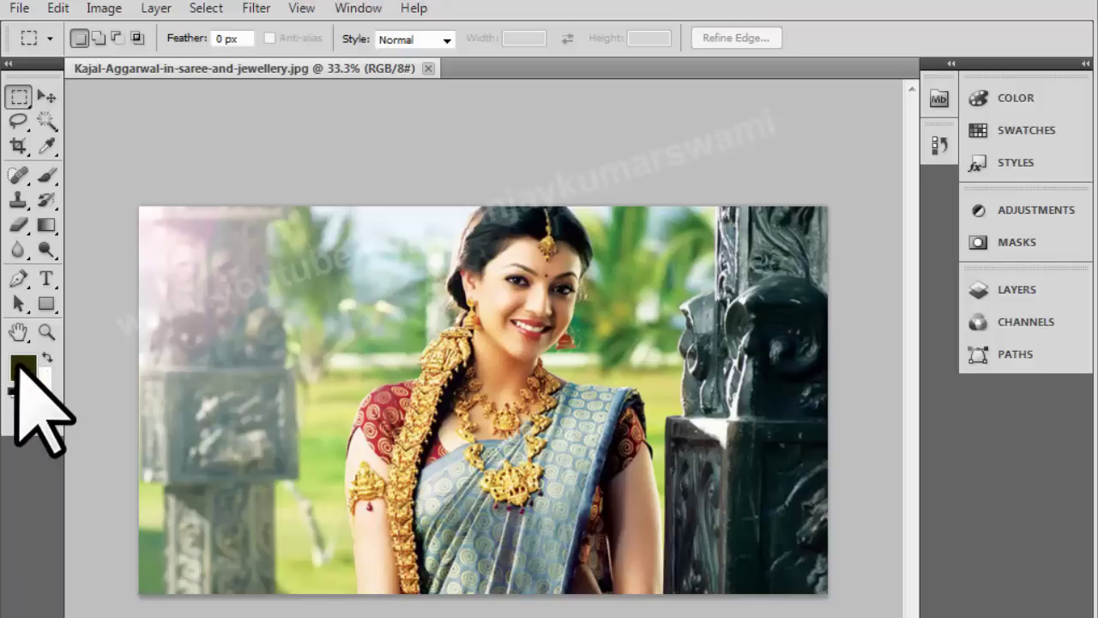
# Set a cream background colour and a very dark red foreground colour
pyautogui.click(42, 388)
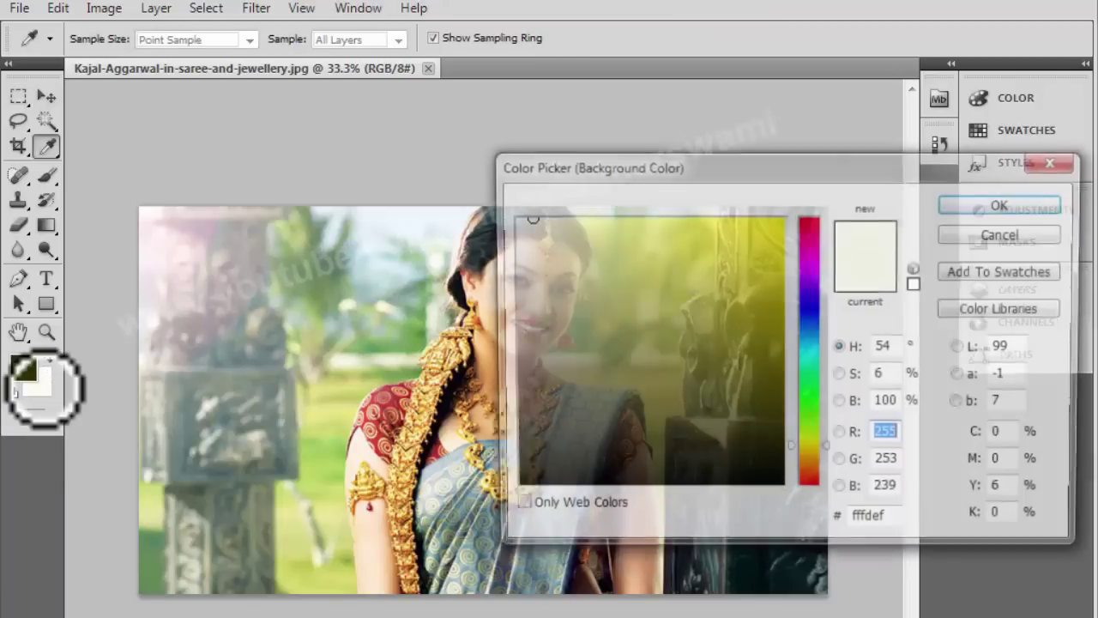
pyautogui.click(978, 202)
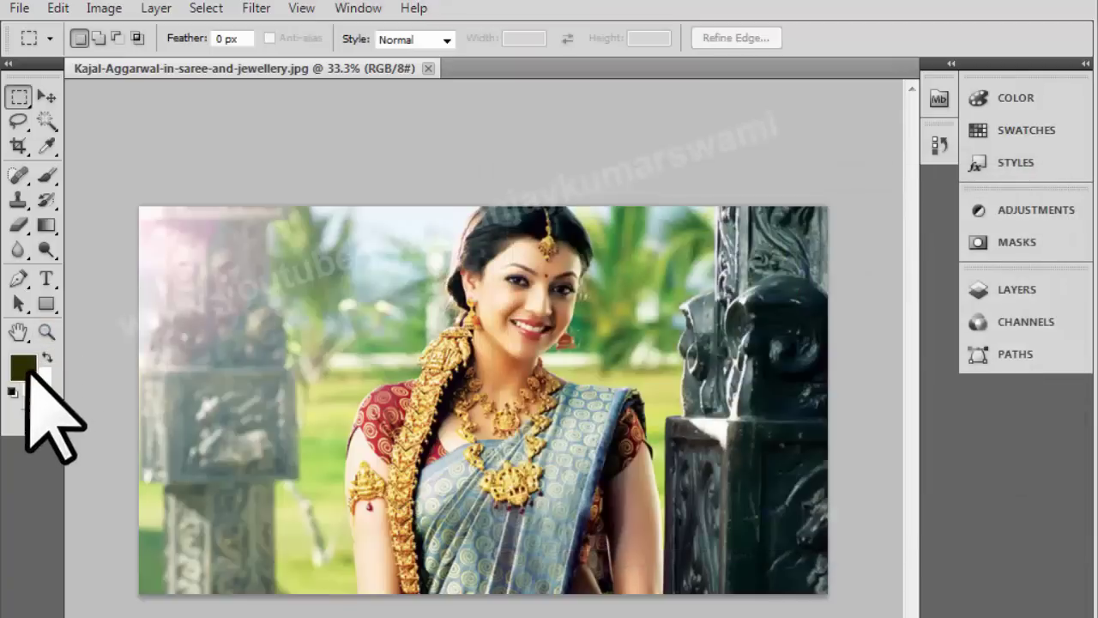
pyautogui.click(24, 367)
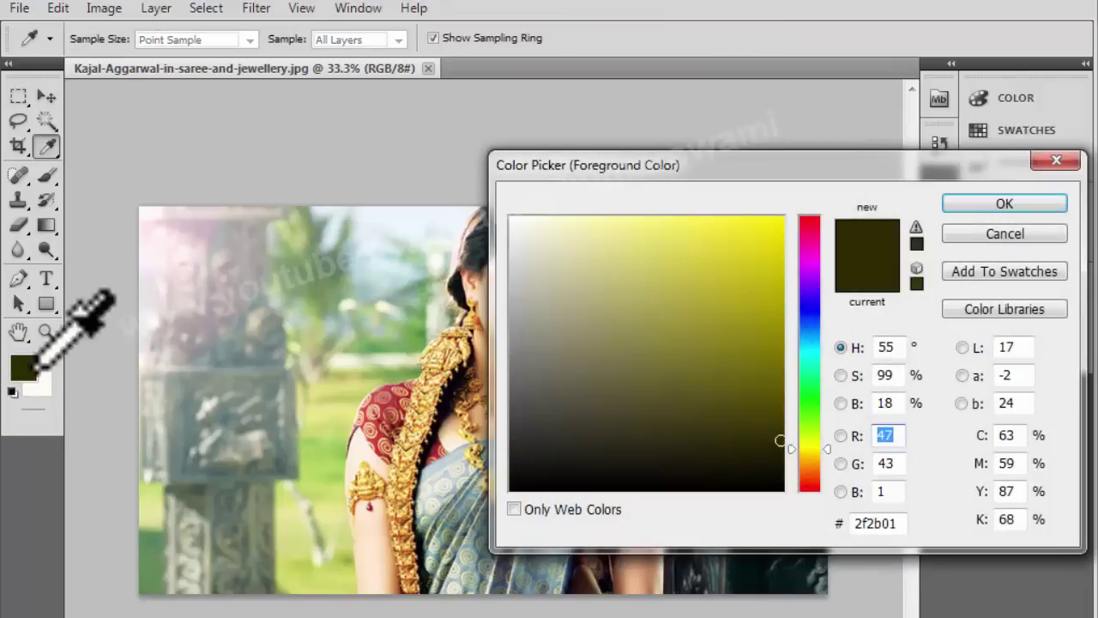
pyautogui.moveTo(767, 424)
pyautogui.mouseDown()
pyautogui.moveTo(781, 444)
pyautogui.moveTo(770, 470)
pyautogui.mouseUp()
pyautogui.click(821, 279)
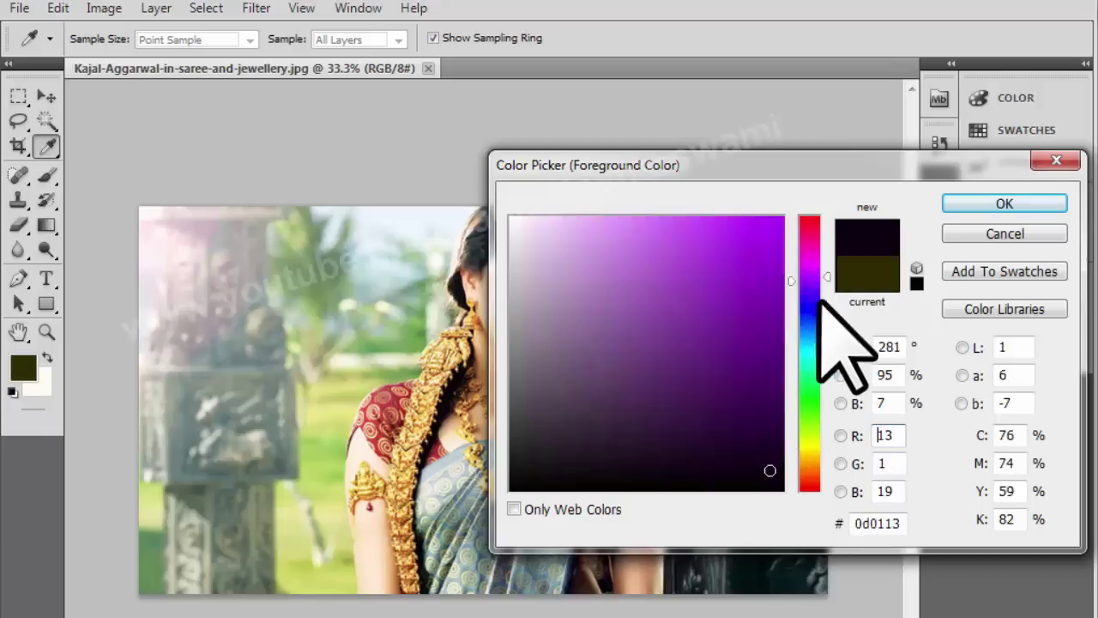
pyautogui.moveTo(819, 300)
pyautogui.mouseDown()
pyautogui.moveTo(809, 480)
pyautogui.moveTo(796, 216)
pyautogui.mouseUp()
pyautogui.click(782, 442)
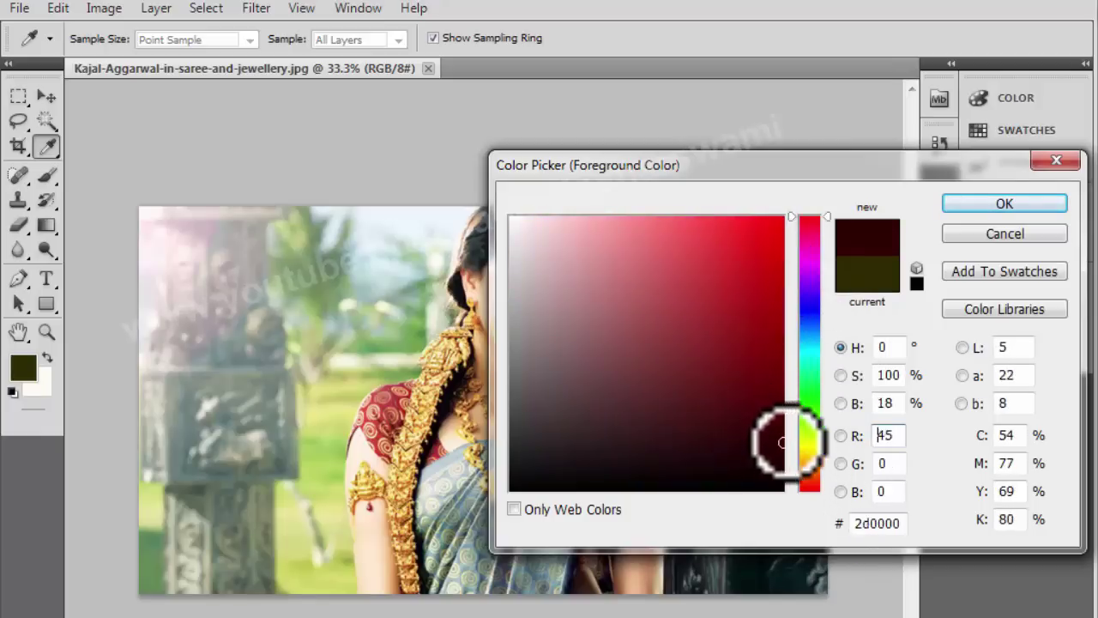
pyautogui.moveTo(781, 442)
pyautogui.mouseDown()
pyautogui.moveTo(780, 462)
pyautogui.moveTo(787, 454)
pyautogui.mouseUp()
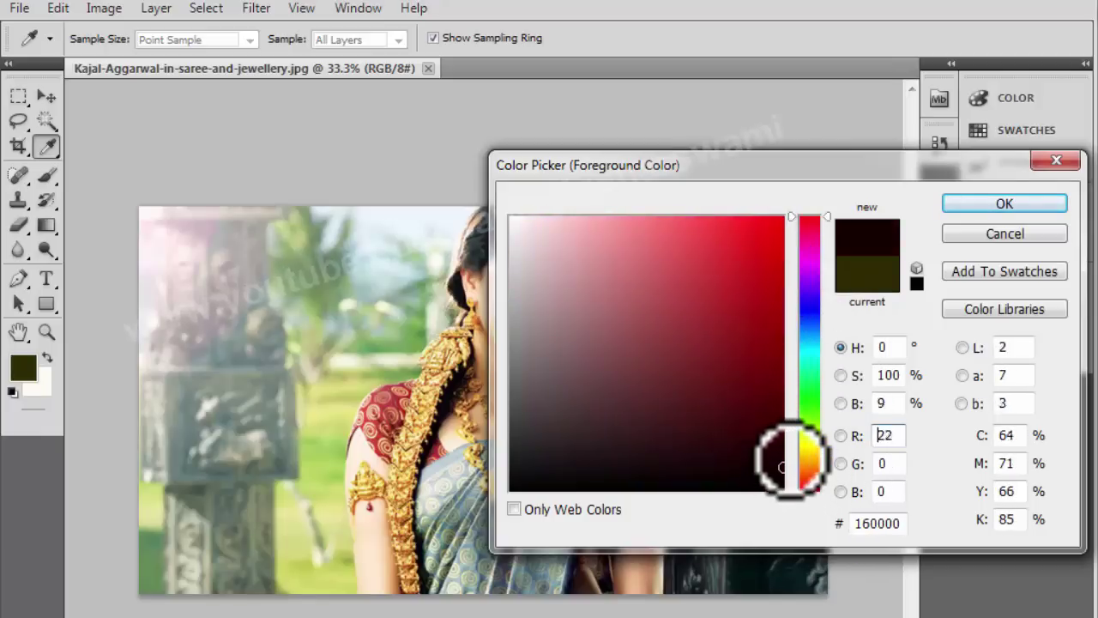
pyautogui.click(1005, 204)
pyautogui.press('m')
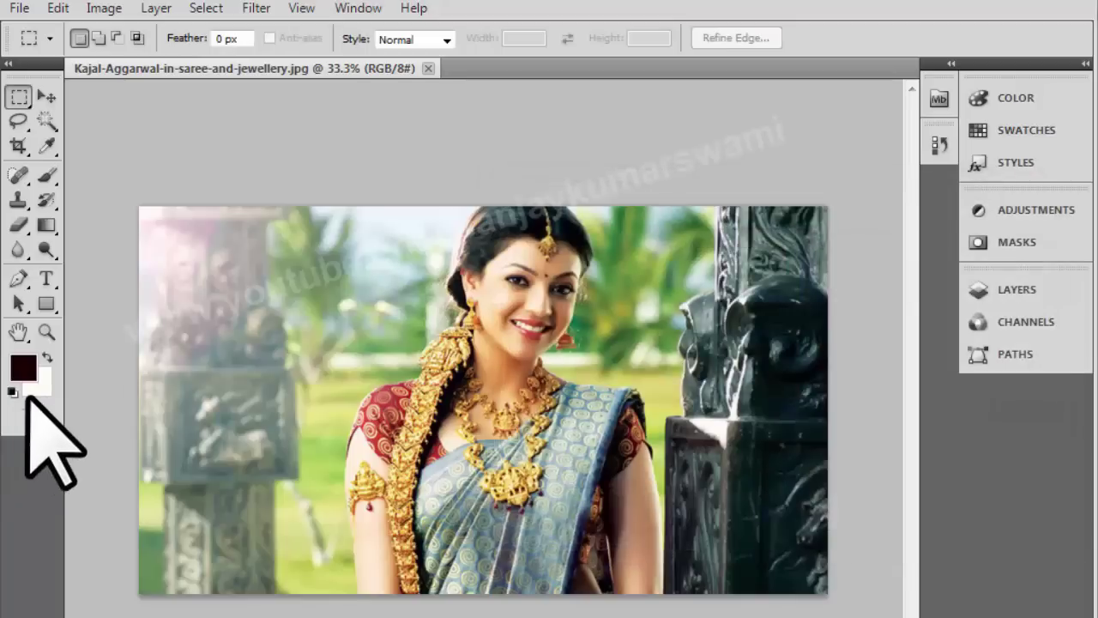
# Refine the background to pale cream and bring up the Image Adjustments list
pyautogui.click(34, 384)
pyautogui.moveTo(525, 298)
pyautogui.mouseDown()
pyautogui.moveTo(560, 225)
pyautogui.moveTo(483, 238)
pyautogui.moveTo(526, 232)
pyautogui.moveTo(544, 215)
pyautogui.moveTo(500, 208)
pyautogui.moveTo(515, 245)
pyautogui.moveTo(534, 217)
pyautogui.moveTo(552, 218)
pyautogui.mouseUp()
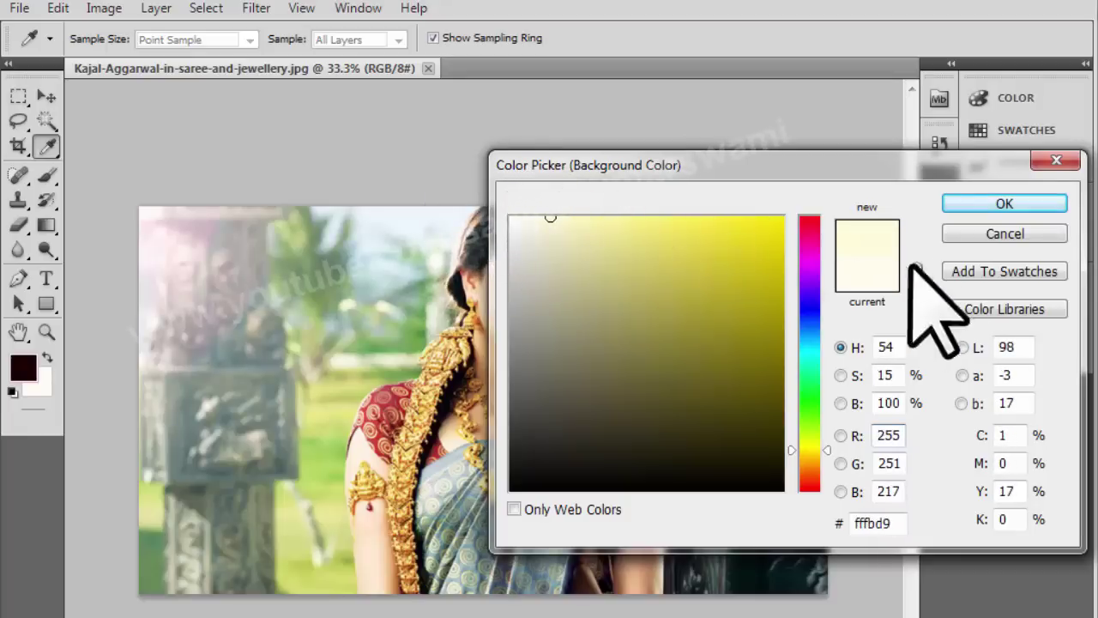
pyautogui.click(1005, 204)
pyautogui.press('m')
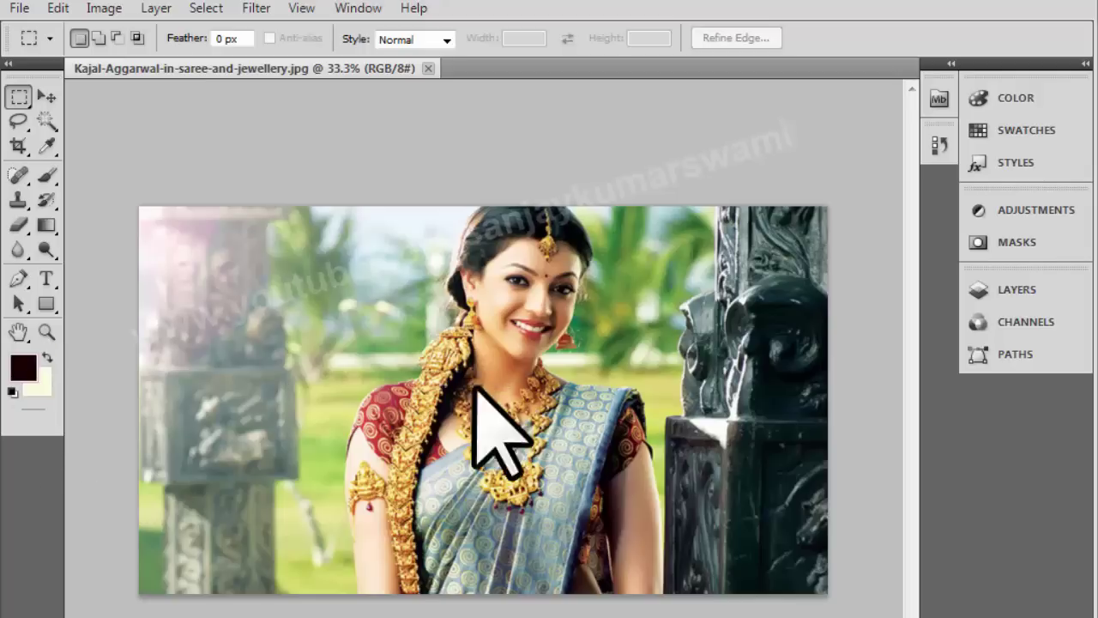
pyautogui.press('i')
pyautogui.hotkey('alt', 'i')
# Apply a dark-red-to-cream Gradient Map and zoom in to inspect the sepia face
pyautogui.press('j')
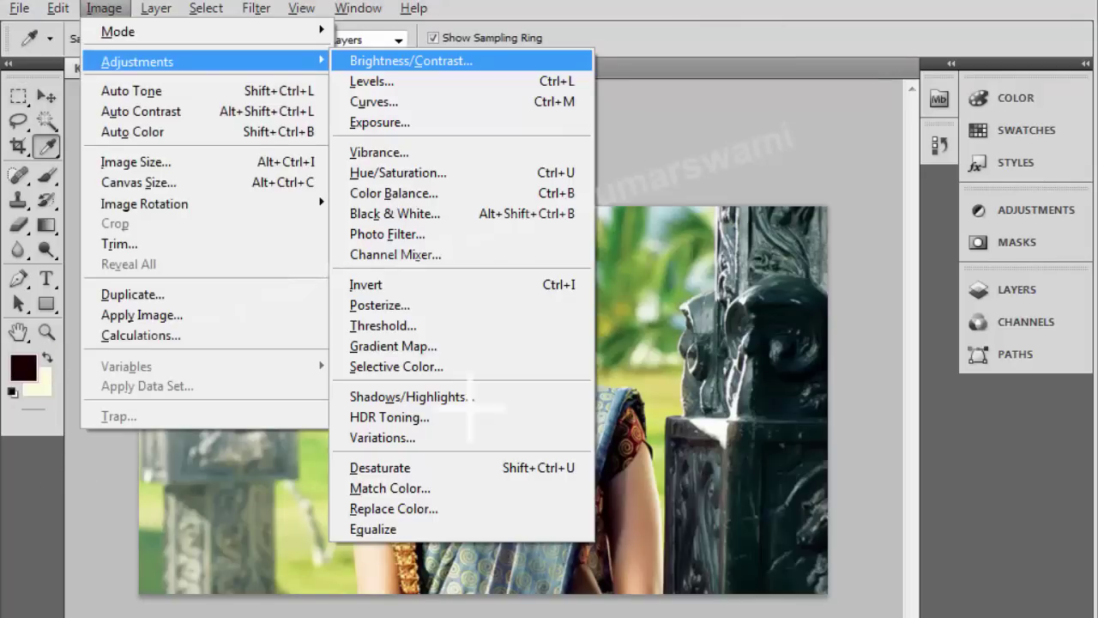
pyautogui.press('g')
pyautogui.click(944, 452)
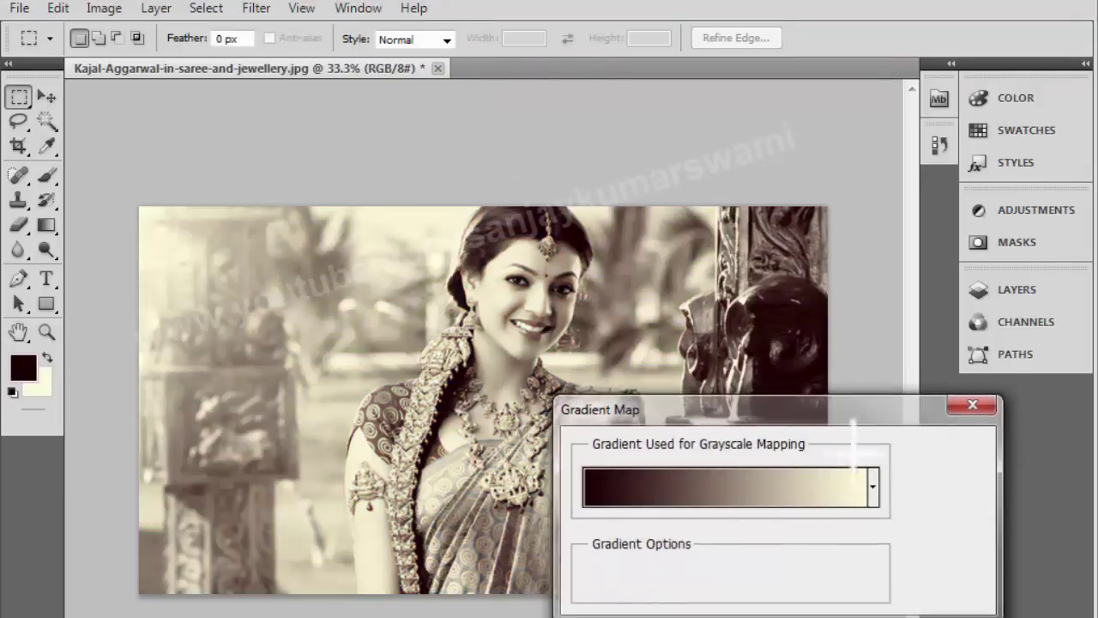
pyautogui.keyDown('ctrl'); pyautogui.click(567, 445); pyautogui.keyUp('ctrl')
pyautogui.moveTo(294, 466); pyautogui.dragTo(558, 472)
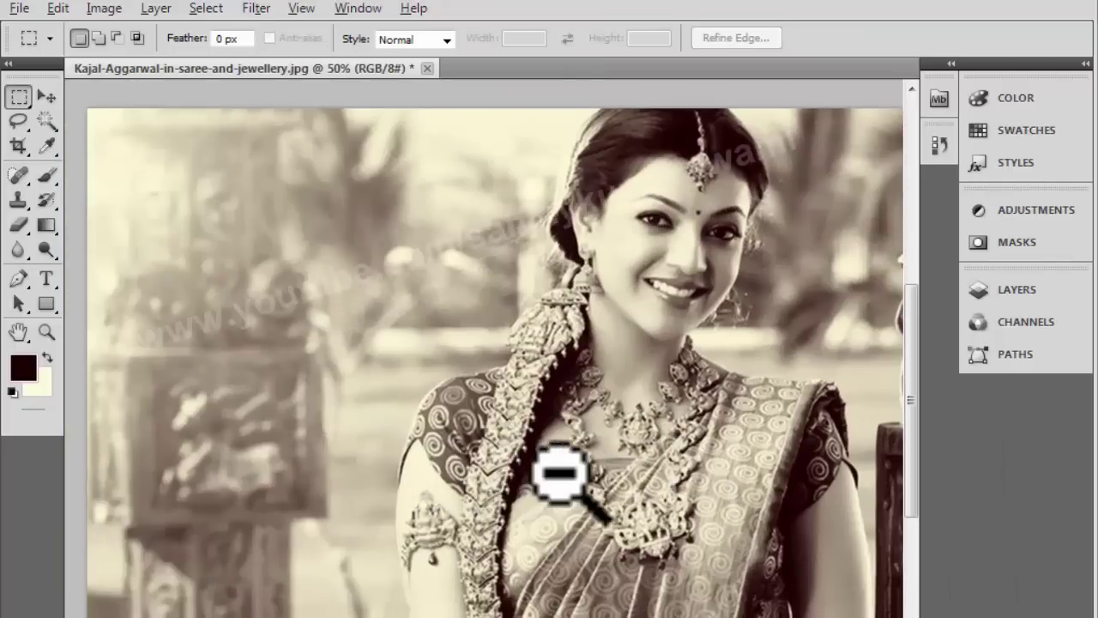
pyautogui.keyDown('alt'); pyautogui.click(559, 474); pyautogui.keyUp('alt')
pyautogui.click(520, 466)
pyautogui.moveTo(514, 437); pyautogui.dragTo(498, 469)
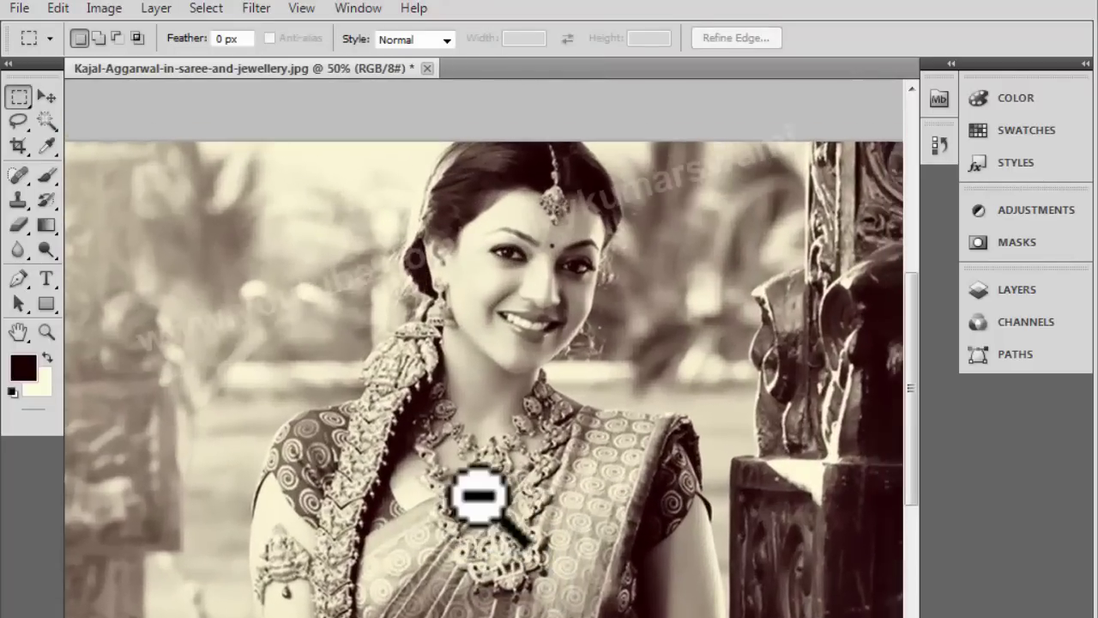
pyautogui.keyDown('alt'); pyautogui.click(478, 495); pyautogui.keyUp('alt')
# Preview a Gradient Map with swapped colours, then discard it to restore full colour
pyautogui.click(24, 368)
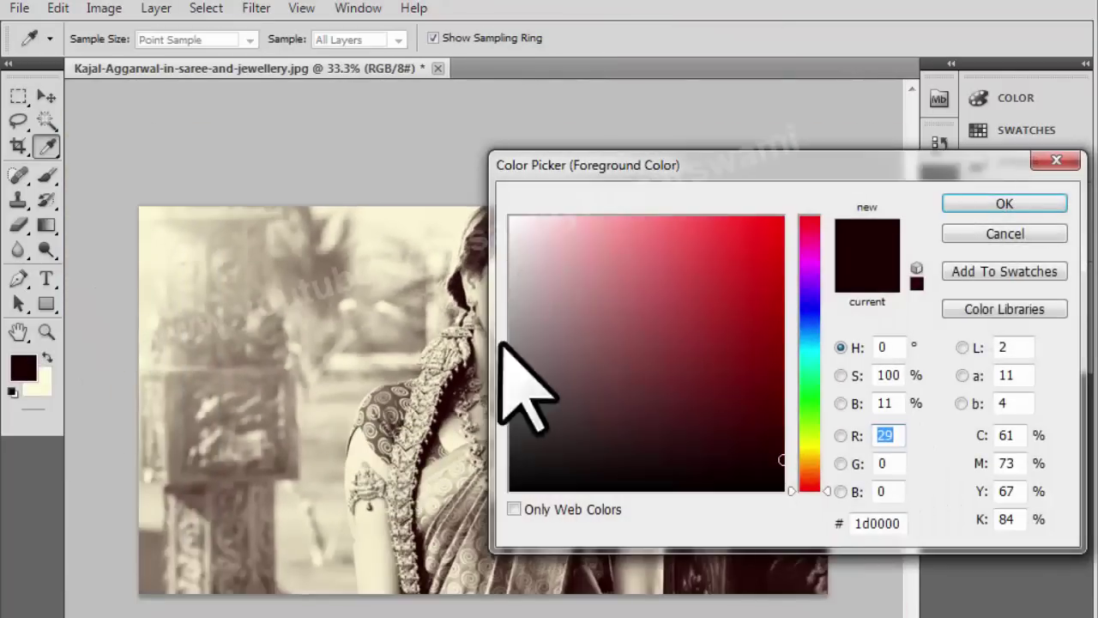
pyautogui.click(1004, 204)
pyautogui.press('m')
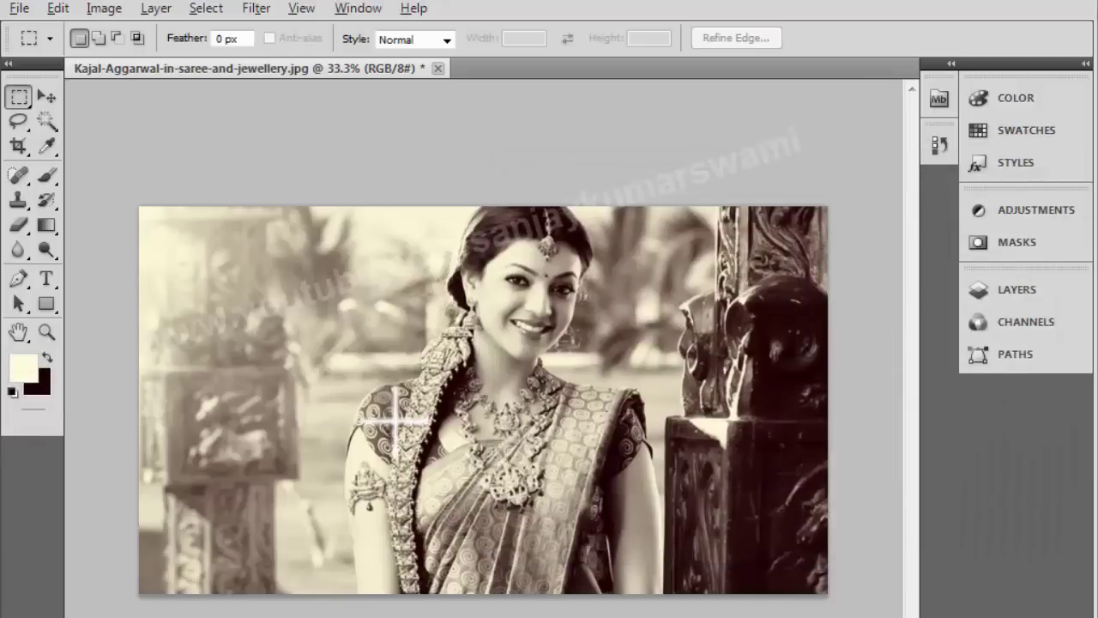
pyautogui.click(104, 8)
pyautogui.click(392, 343)
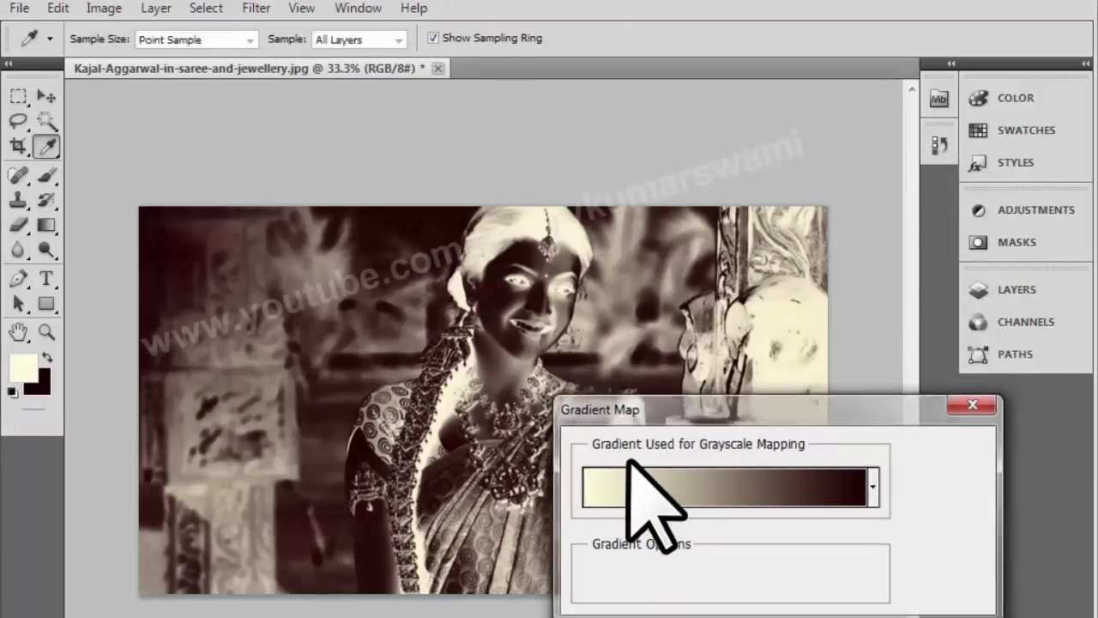
pyautogui.press('Escape')
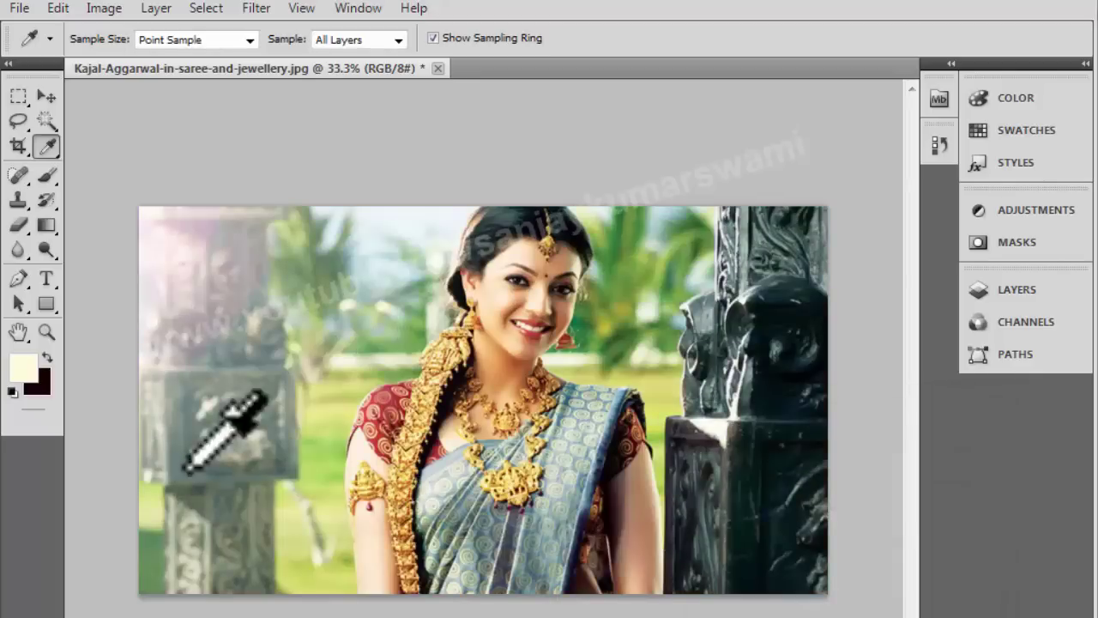
# Set a dark green foreground and a pale lavender background colour
pyautogui.click(24, 371)
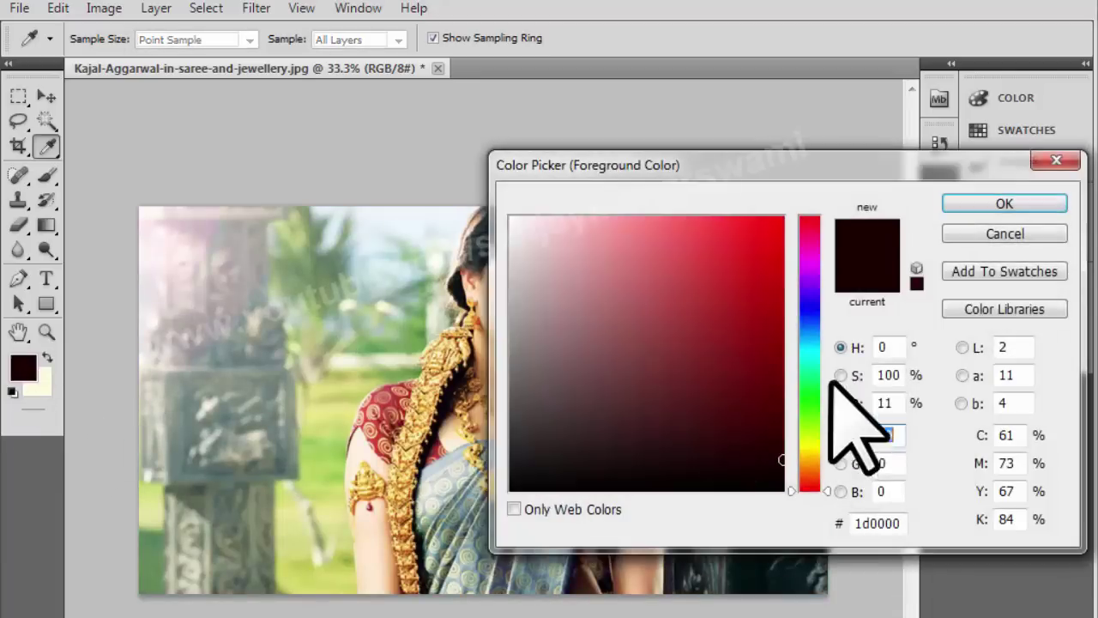
pyautogui.moveTo(784, 385); pyautogui.dragTo(782, 376)
pyautogui.moveTo(814, 341); pyautogui.dragTo(809, 373)
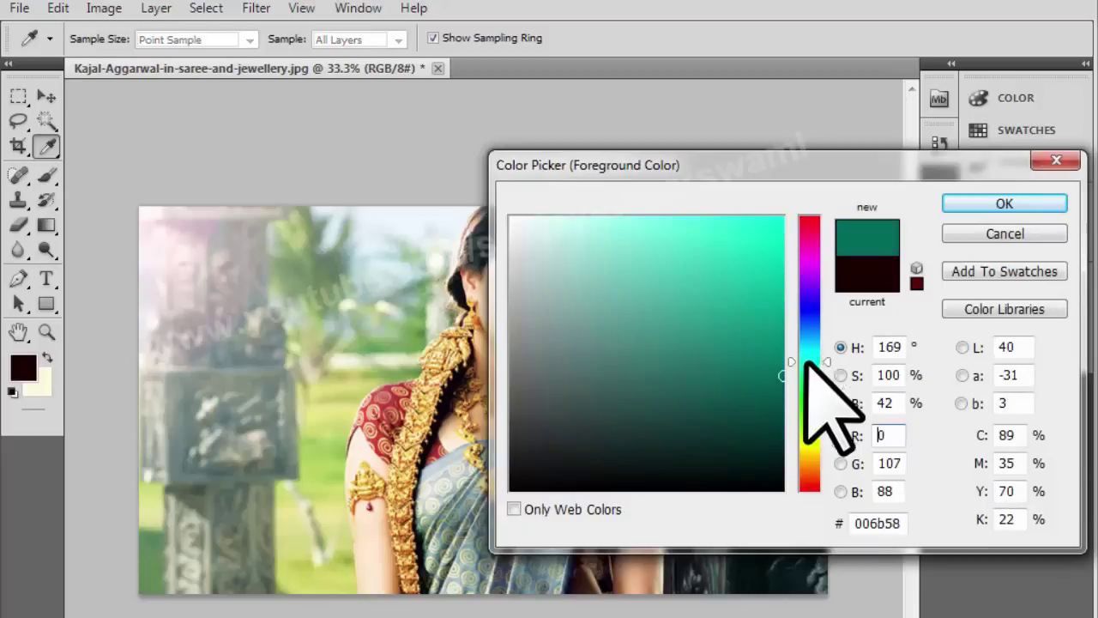
pyautogui.click(775, 448)
pyautogui.click(791, 417)
pyautogui.click(781, 459)
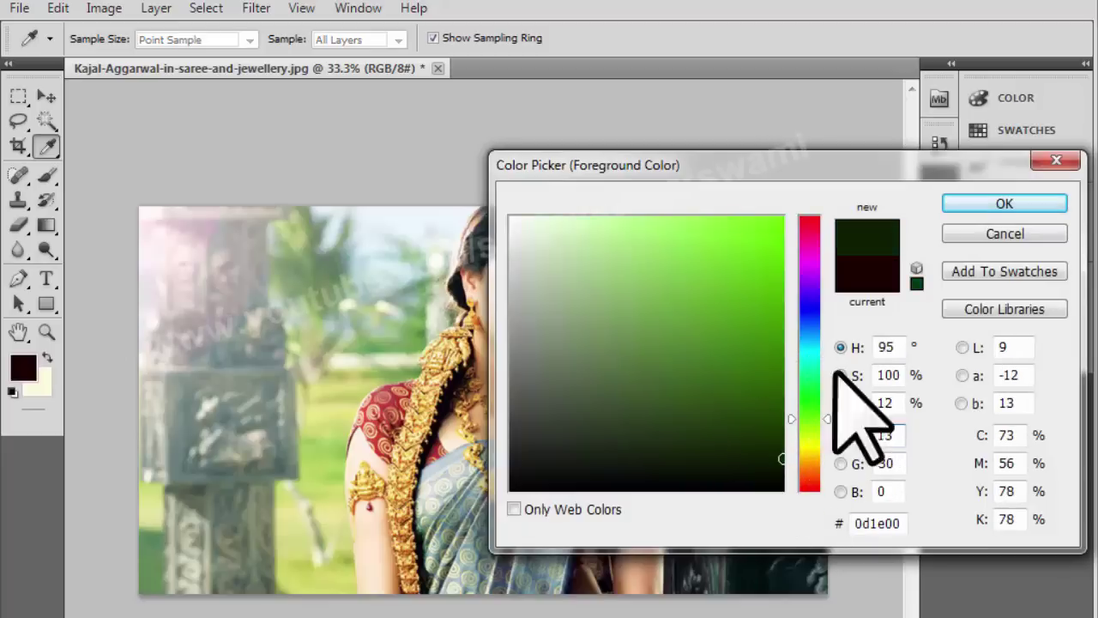
pyautogui.click(995, 206)
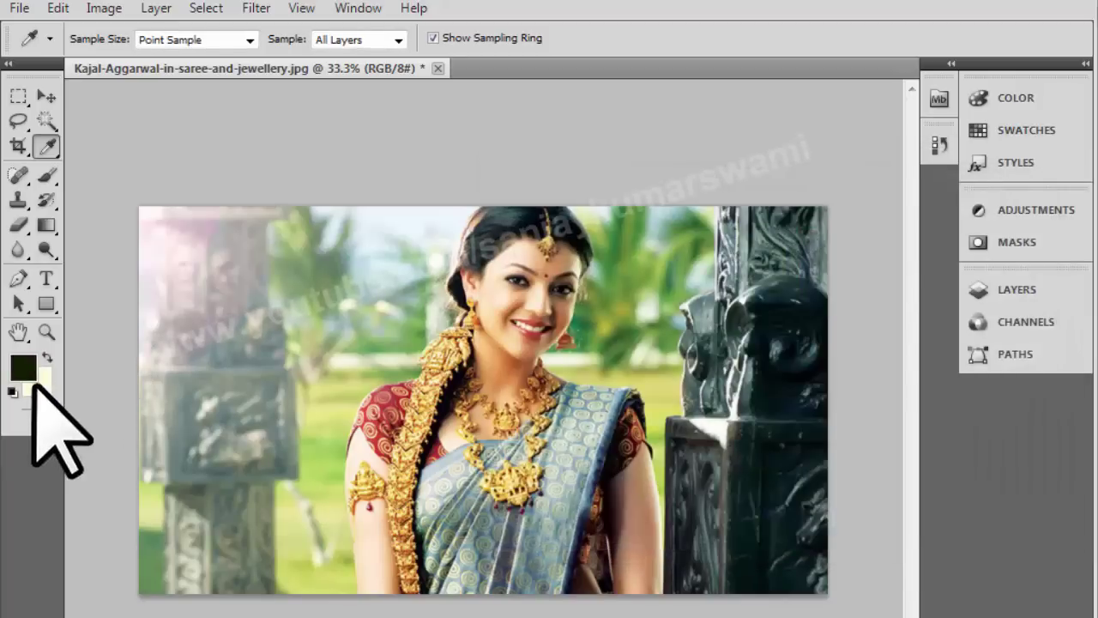
pyautogui.click(36, 380)
pyautogui.click(810, 296)
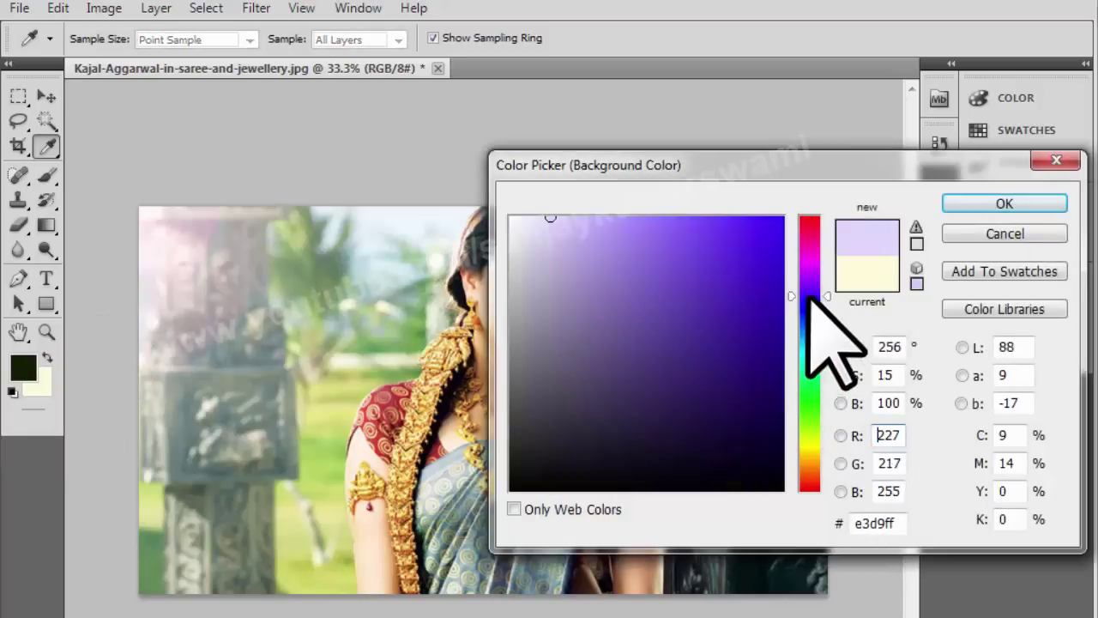
pyautogui.click(953, 203)
# Apply a green-to-purple Gradient Map, then undo it
pyautogui.hotkey('alt', 'i')
pyautogui.press('j')
pyautogui.press('g')
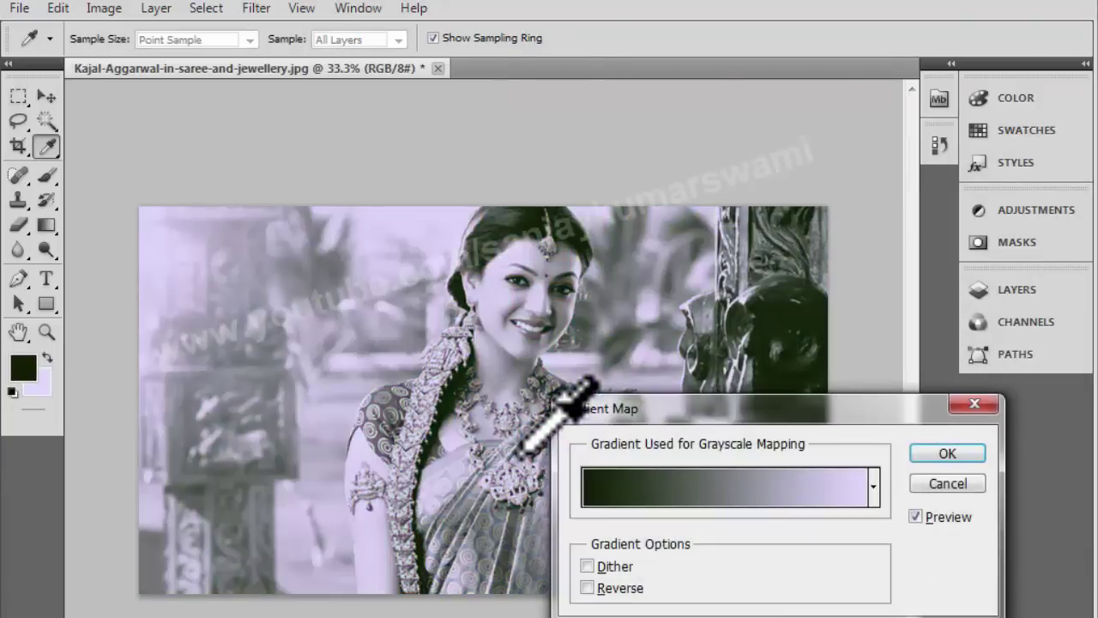
pyautogui.click(948, 453)
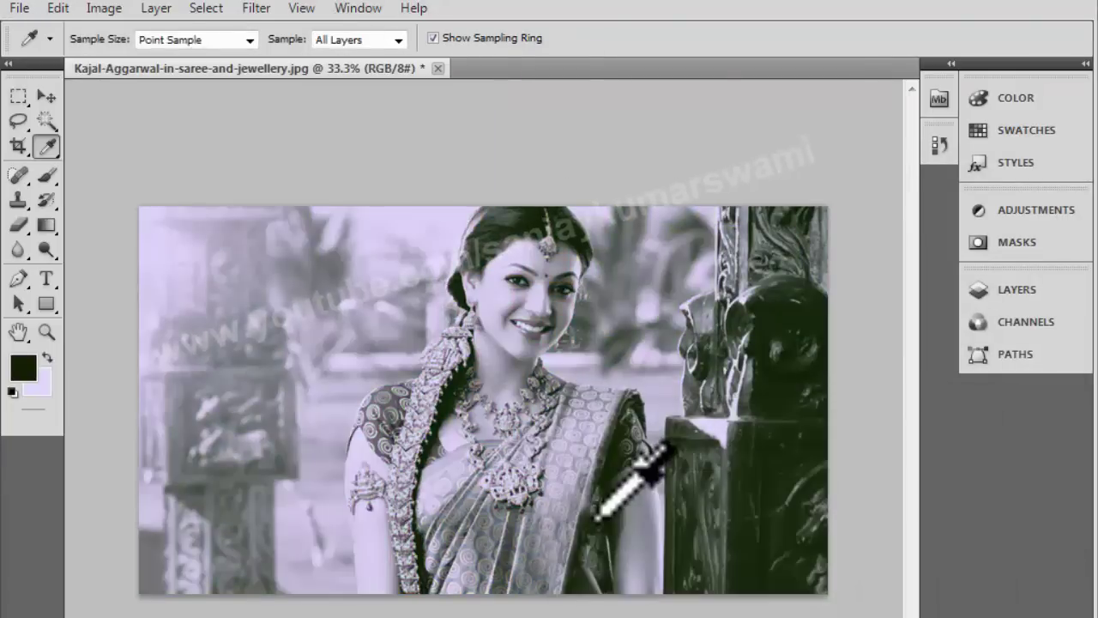
pyautogui.hotkey('ctrl', 'z')
# Set a deep gold-brown foreground and a near-white pink background colour
pyautogui.press('m')
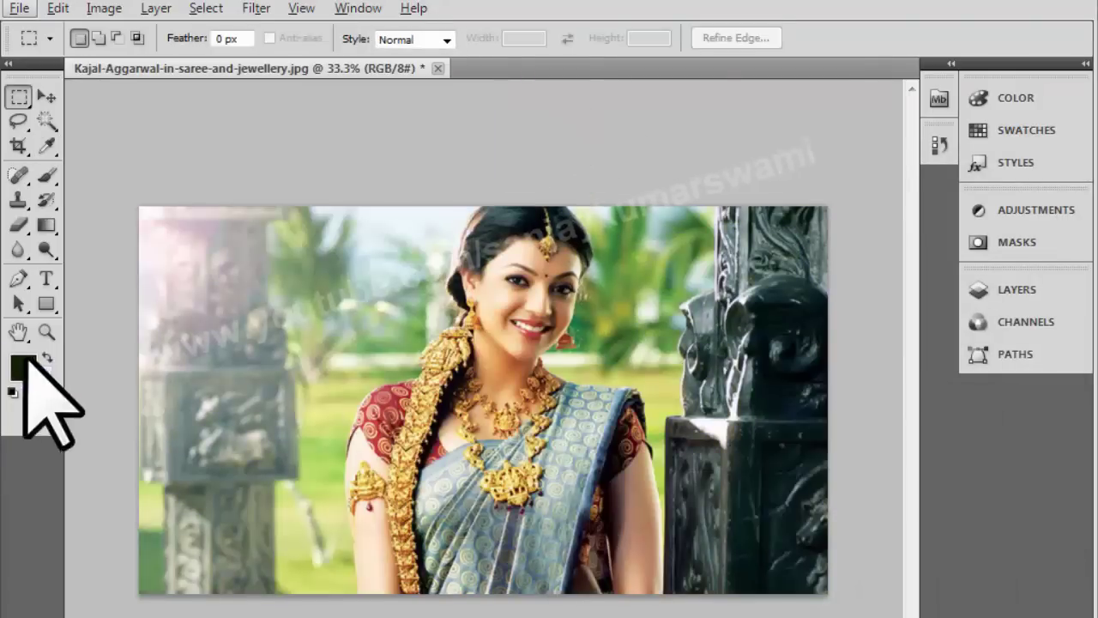
pyautogui.click(23, 367)
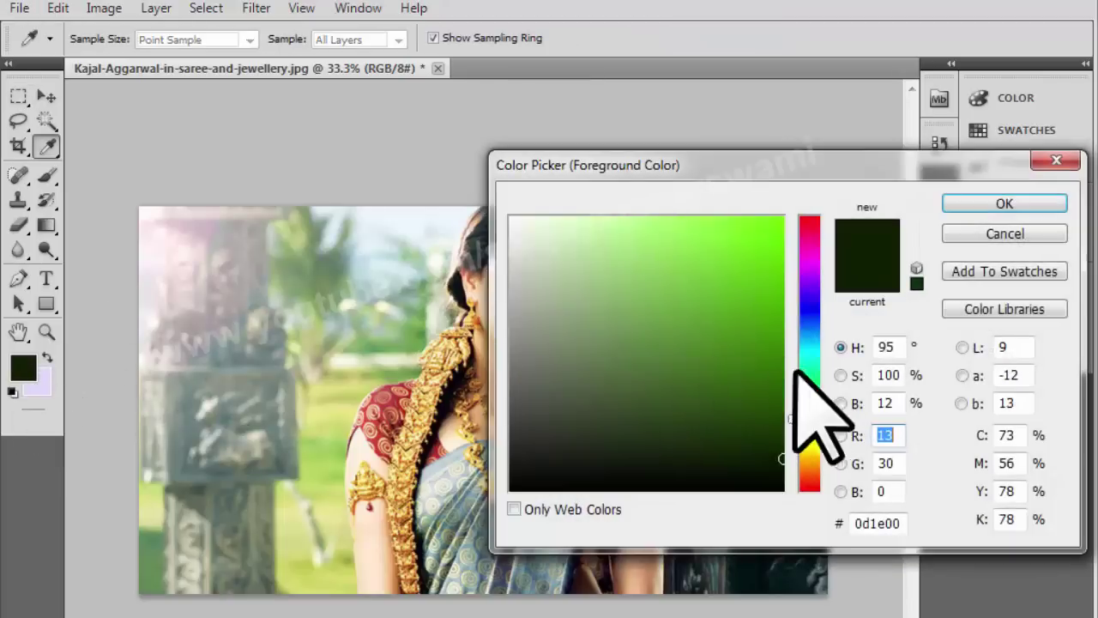
pyautogui.moveTo(809, 420); pyautogui.dragTo(810, 458)
pyautogui.click(781, 277)
pyautogui.moveTo(781, 278); pyautogui.dragTo(784, 446)
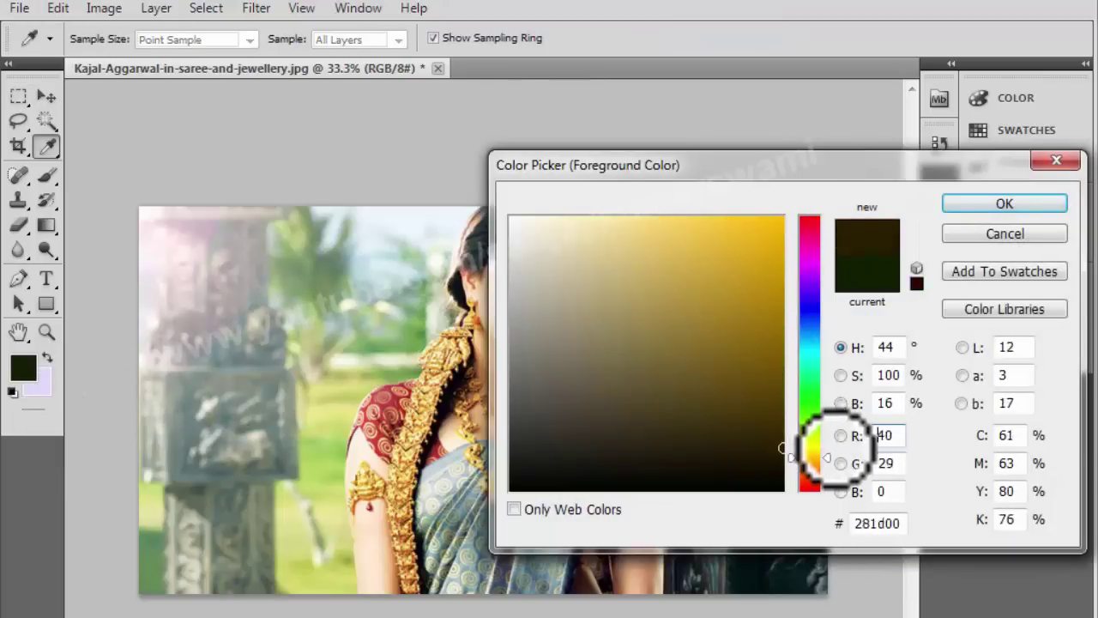
pyautogui.press('Return')
pyautogui.click(37, 382)
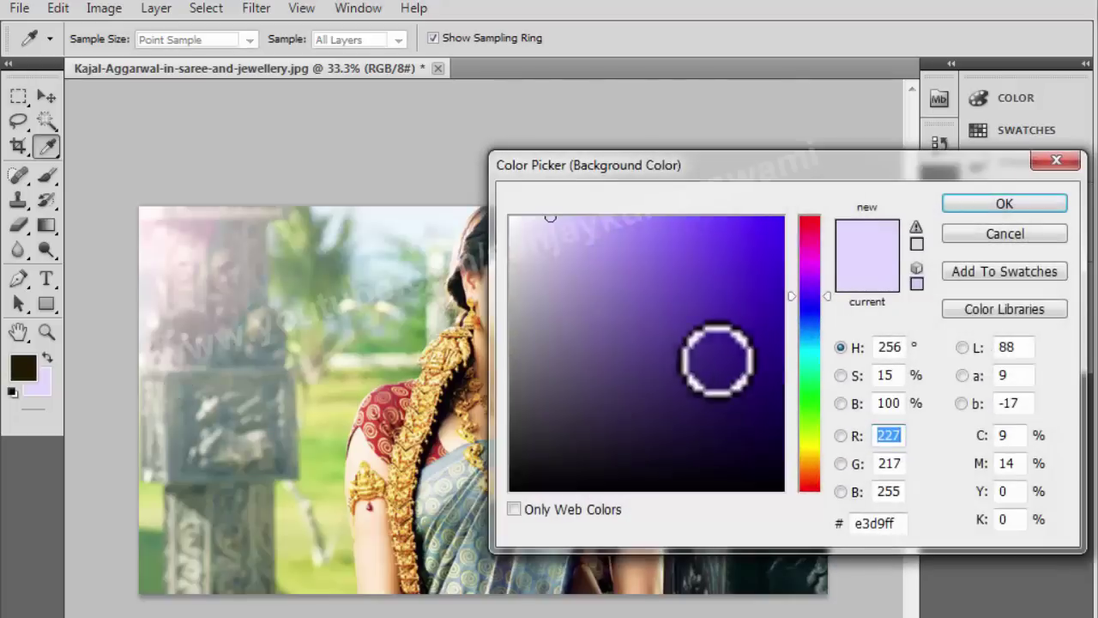
pyautogui.moveTo(558, 212); pyautogui.dragTo(666, 215)
pyautogui.moveTo(809, 295); pyautogui.dragTo(809, 215)
pyautogui.moveTo(666, 217)
pyautogui.mouseDown()
pyautogui.moveTo(557, 226)
pyautogui.moveTo(537, 215)
pyautogui.mouseUp()
pyautogui.press('Return')
# Apply a Gradient Map toning the photo from dark brown to pale pink
pyautogui.hotkey('alt', 'i')
pyautogui.press('j')
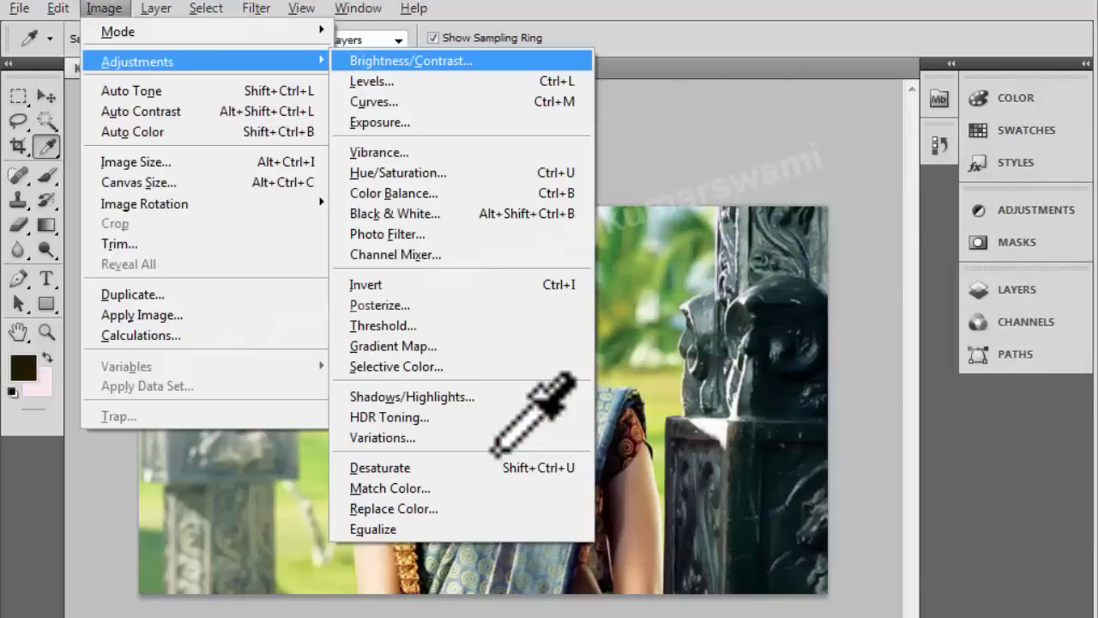
pyautogui.press('g')
pyautogui.press('Return')
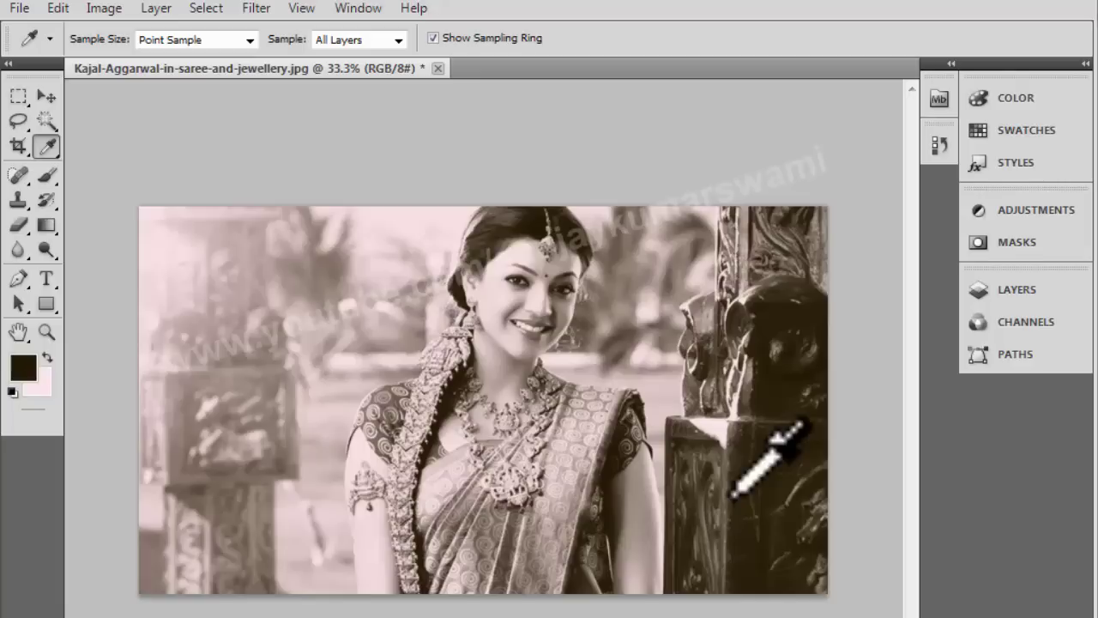
pyautogui.press('m')
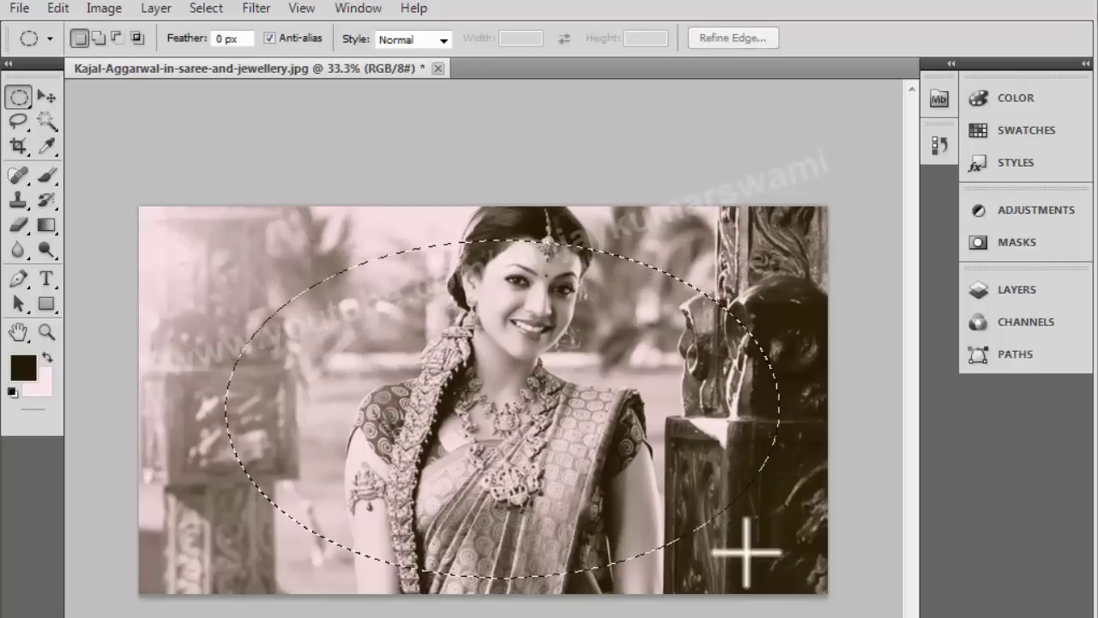
# Position the oval over the woman, add a new layer, and feather the selection
pyautogui.moveTo(601, 449); pyautogui.dragTo(591, 436)
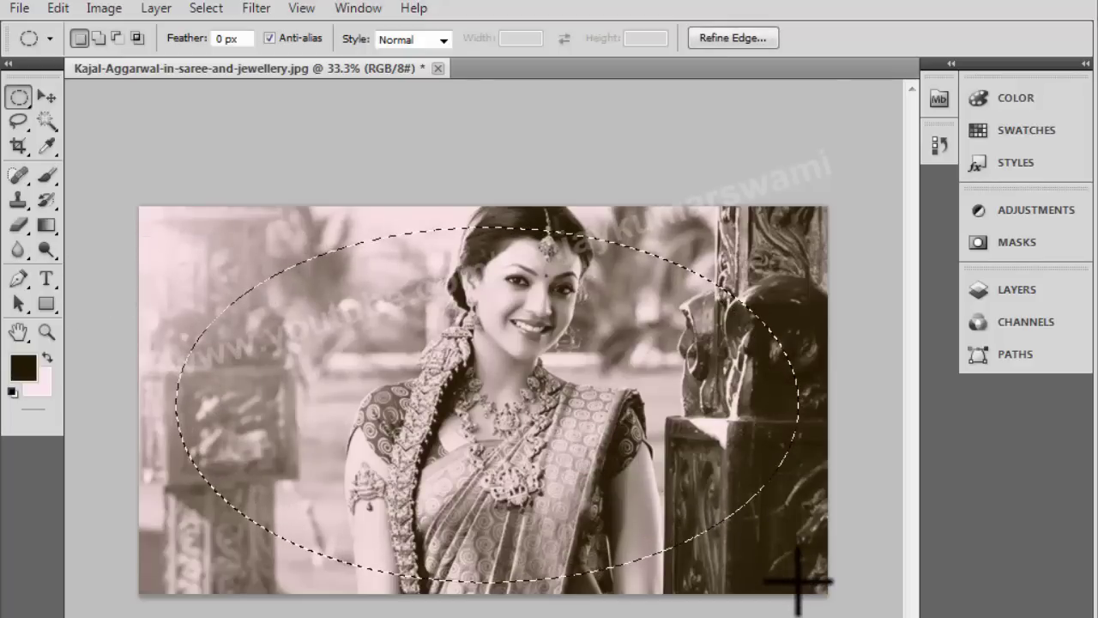
pyautogui.hotkey('ctrl', 'shift', 'n')
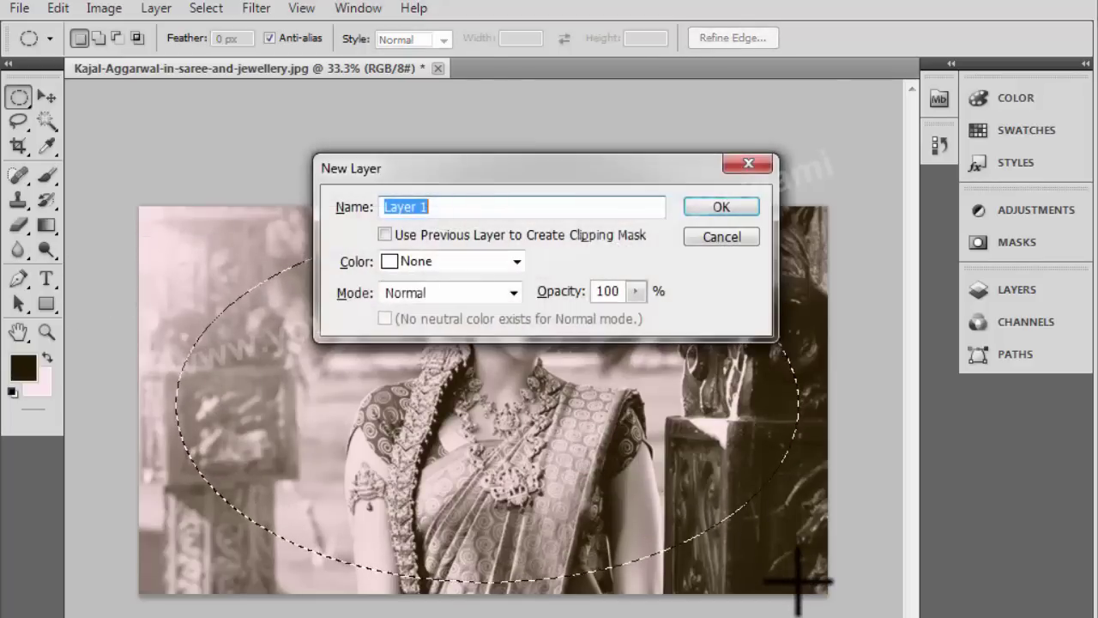
pyautogui.press('Return')
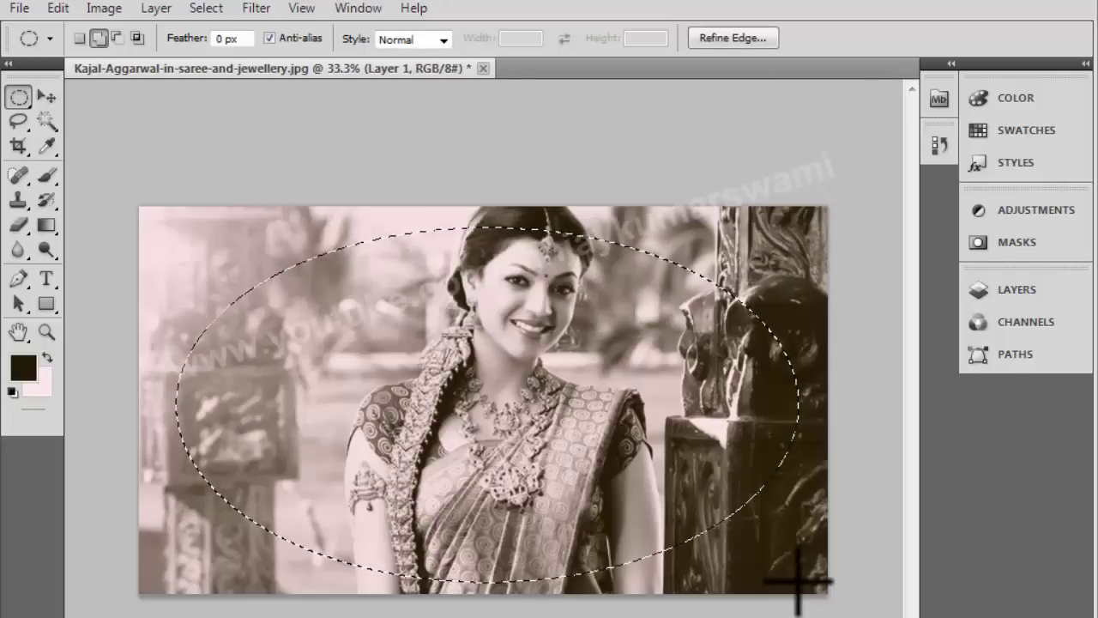
pyautogui.hotkey('shift', 'F6')
pyautogui.press('Return')
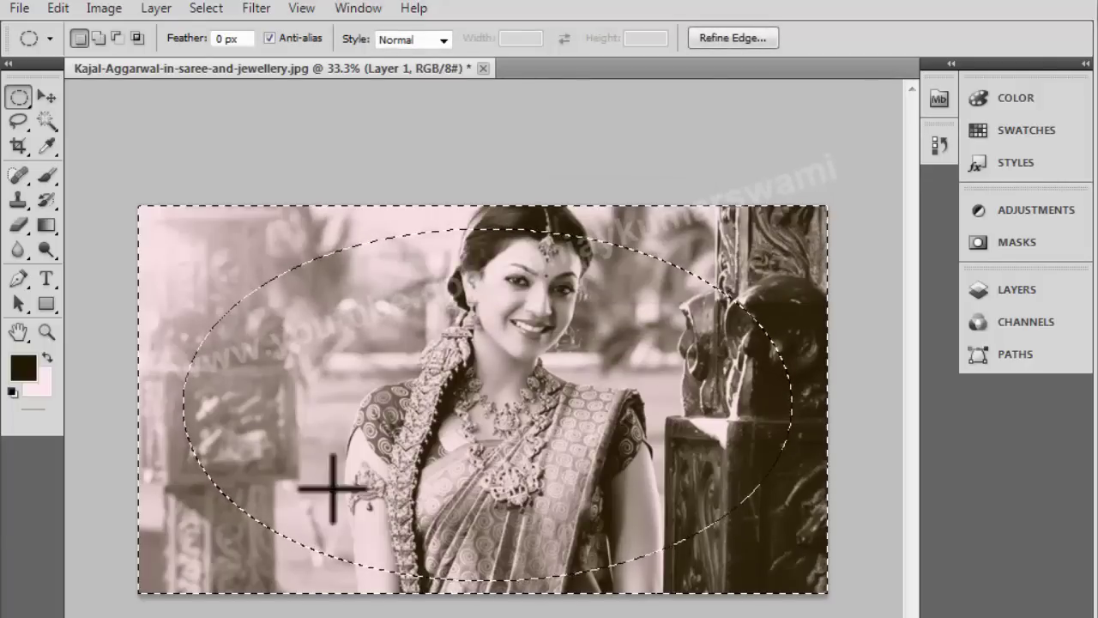
# Fill the area outside the oval with dark gold-brown to form the vignette
pyautogui.click(23, 368)
pyautogui.click(715, 317)
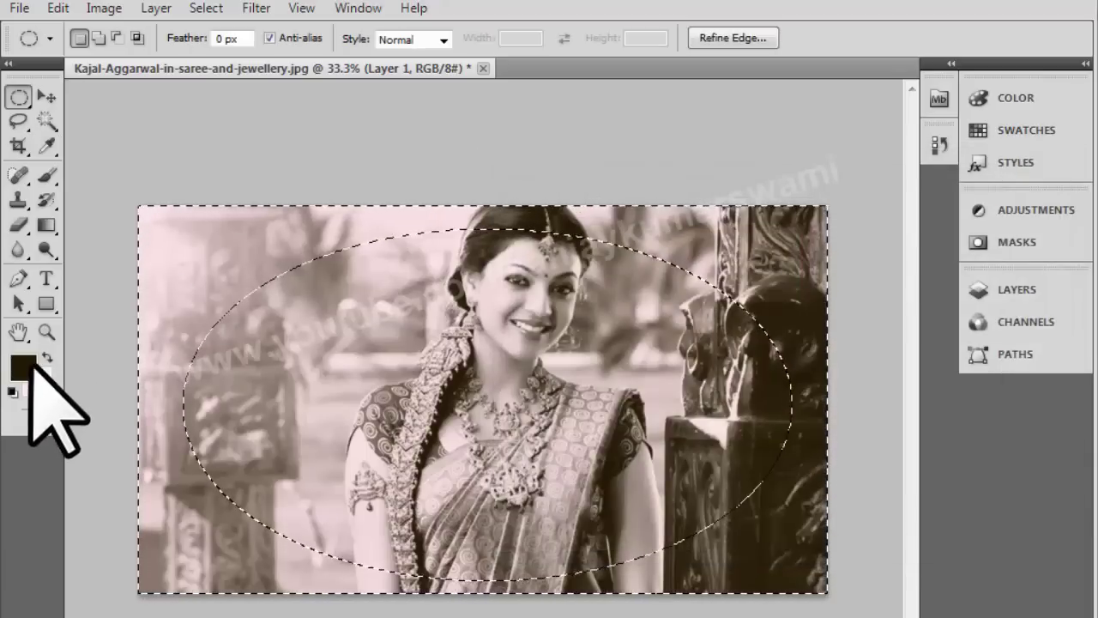
pyautogui.click(23, 367)
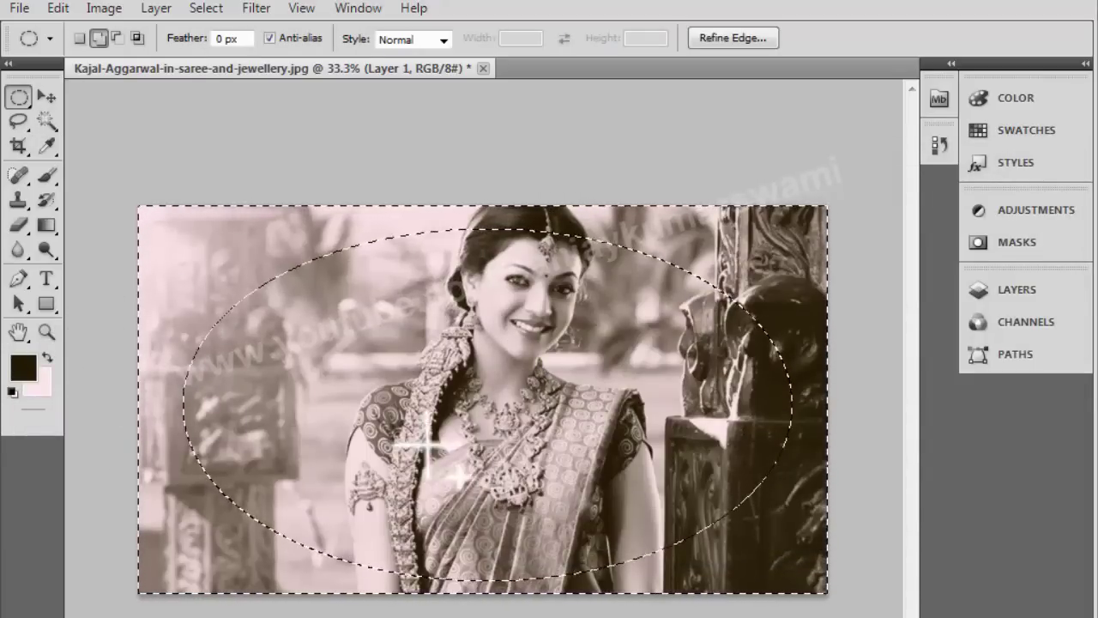
pyautogui.hotkey('shift', 'F5')
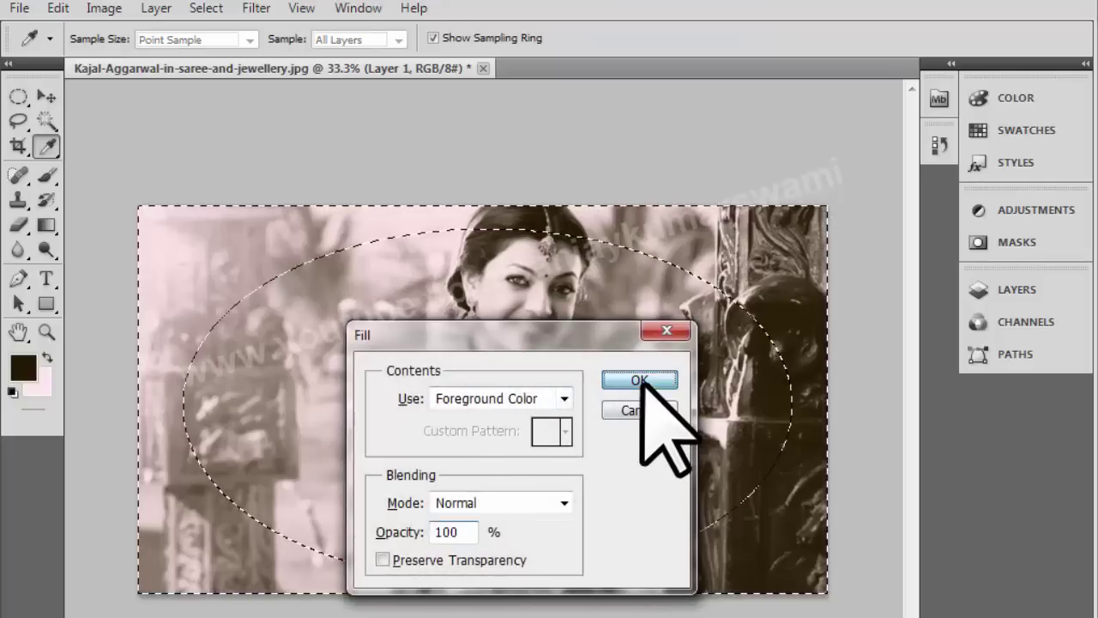
pyautogui.click(640, 379)
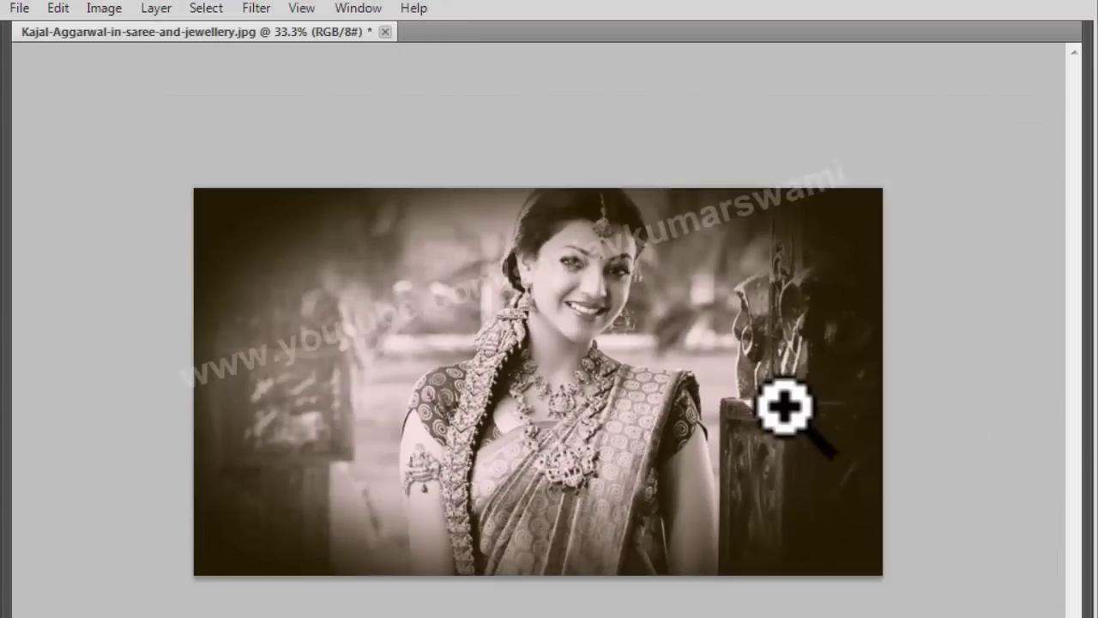
# Free Transform the vignette layer to line up with the whole photo and commit
pyautogui.click(782, 407)
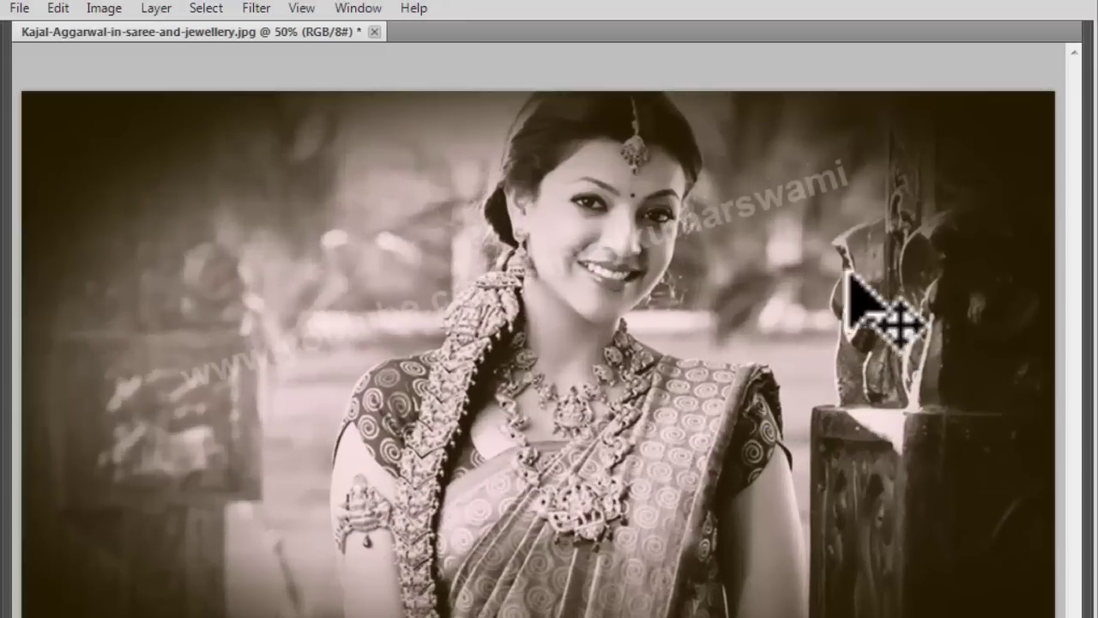
pyautogui.hotkey('ctrl', 't')
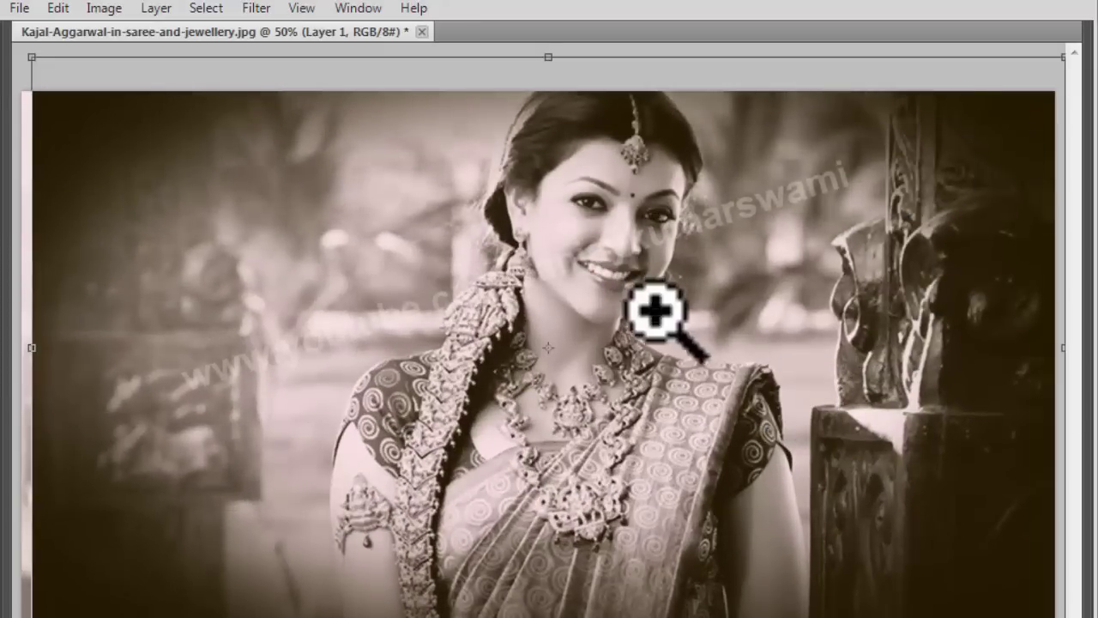
pyautogui.hotkey('ctrl', '-')
pyautogui.moveTo(538, 556); pyautogui.dragTo(543, 577)
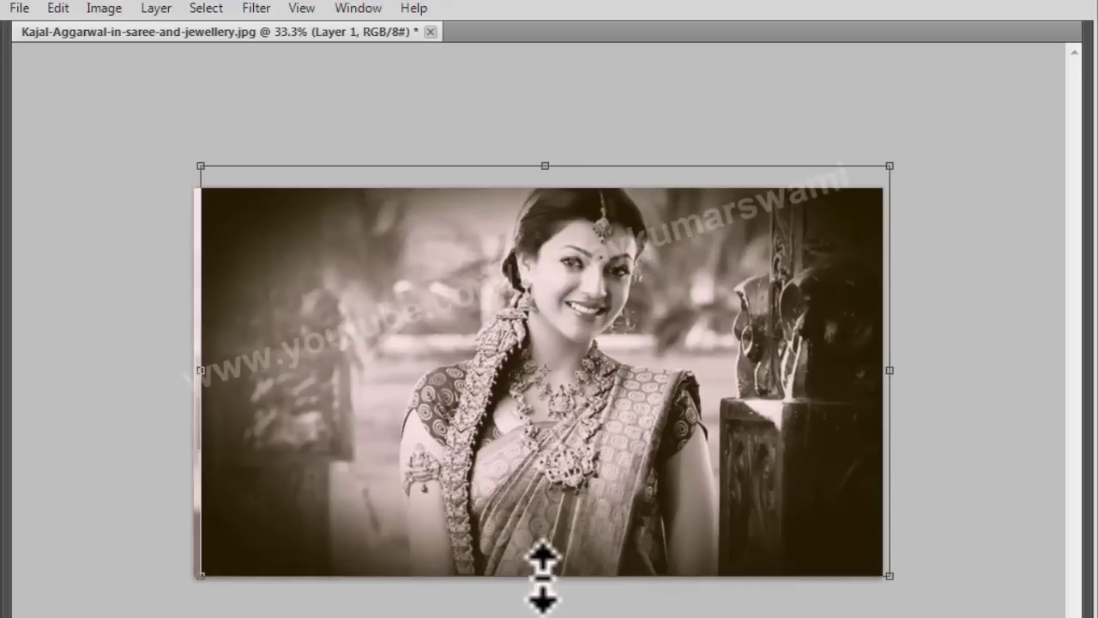
pyautogui.moveTo(889, 370)
pyautogui.mouseDown()
pyautogui.moveTo(661, 387)
pyautogui.moveTo(907, 356)
pyautogui.mouseUp()
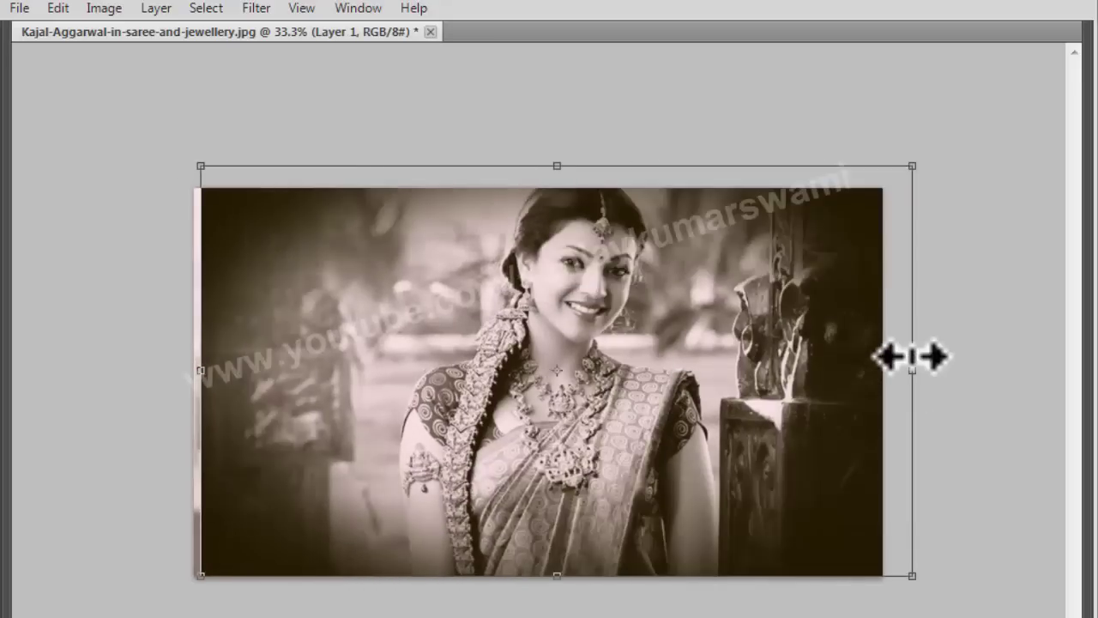
pyautogui.hotkey('ctrl', 'z')
pyautogui.moveTo(589, 547); pyautogui.dragTo(582, 569)
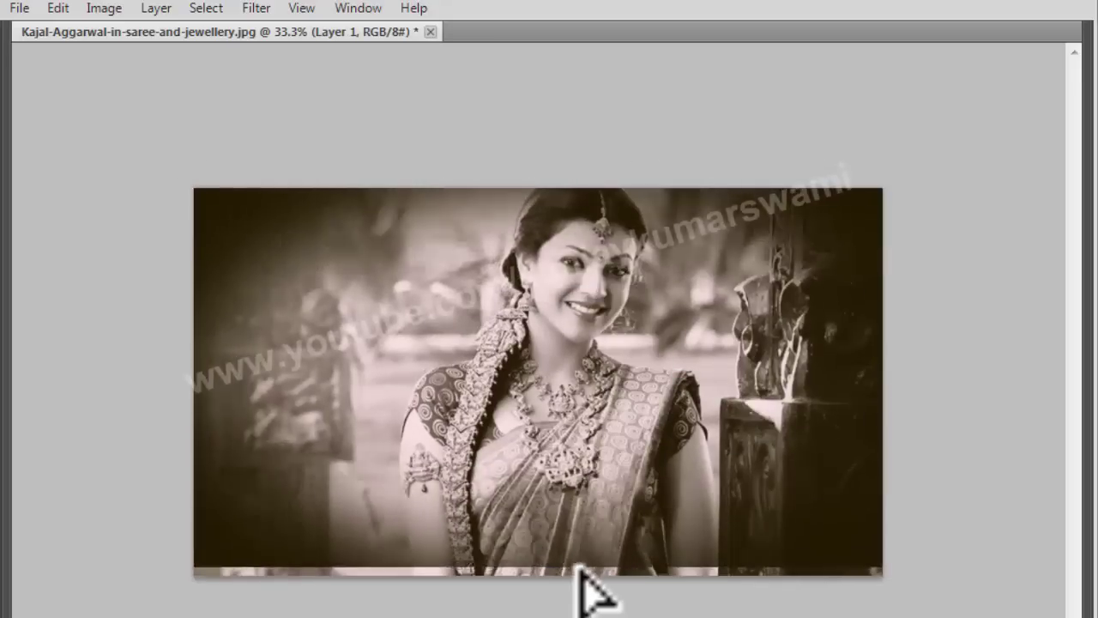
pyautogui.press('Return')
pyautogui.press('Tab')
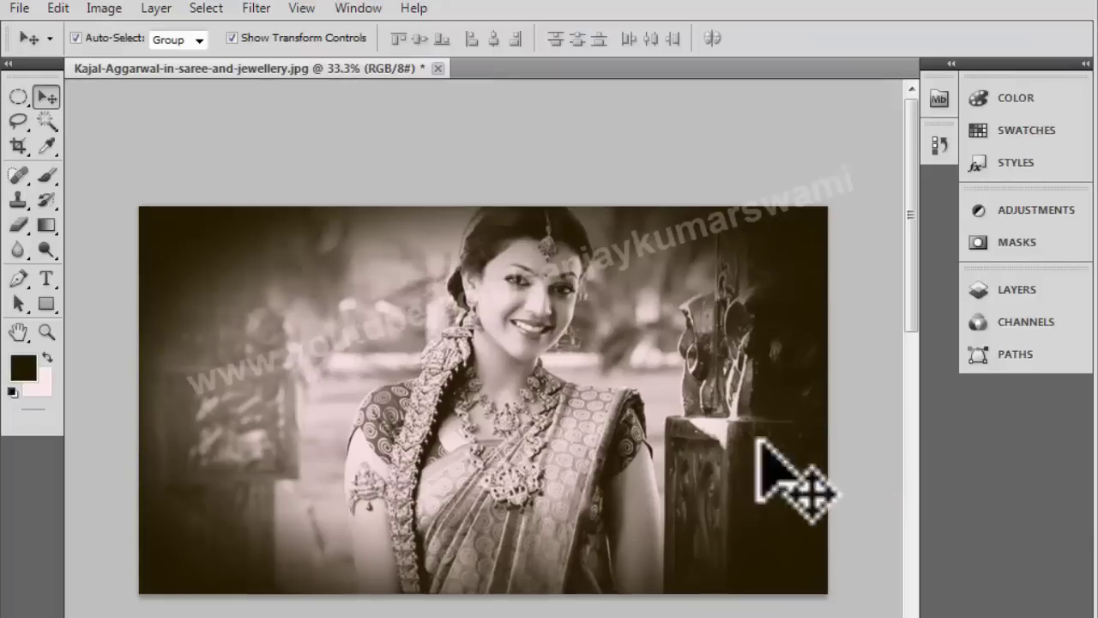
pyautogui.hotkey('ctrl', 'space')
pyautogui.click(585, 459)
pyautogui.keyDown('ctrl'); pyautogui.keyDown('alt'); pyautogui.click(661, 466); pyautogui.keyUp('alt'); pyautogui.keyUp('ctrl')
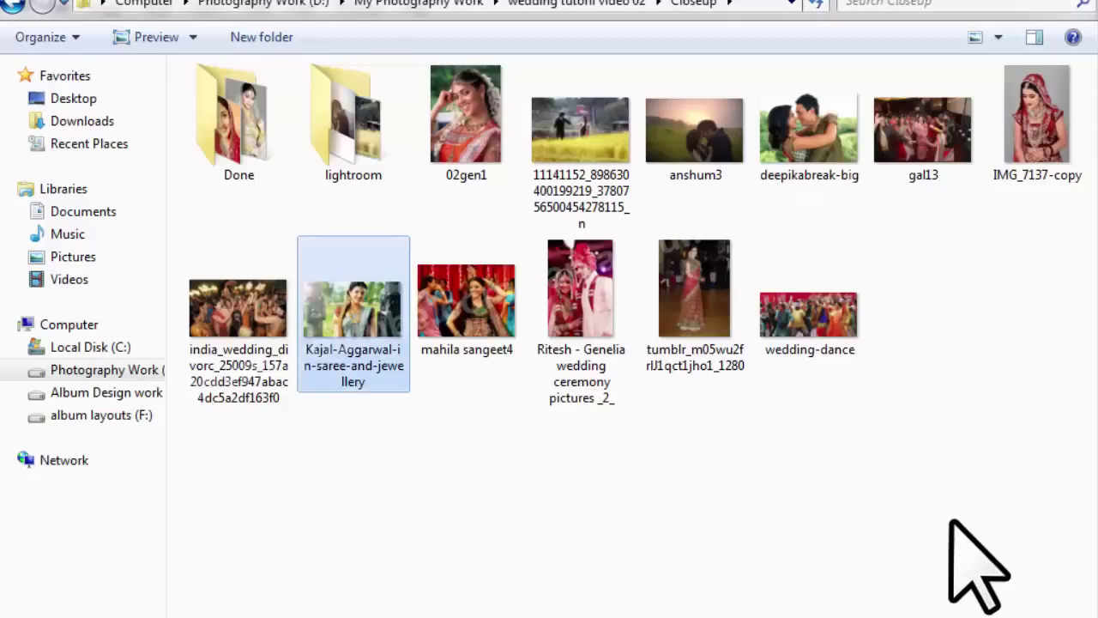
# Refresh the Explorer folder and drag 03slide5 into Photoshop
pyautogui.rightClick(951, 521)
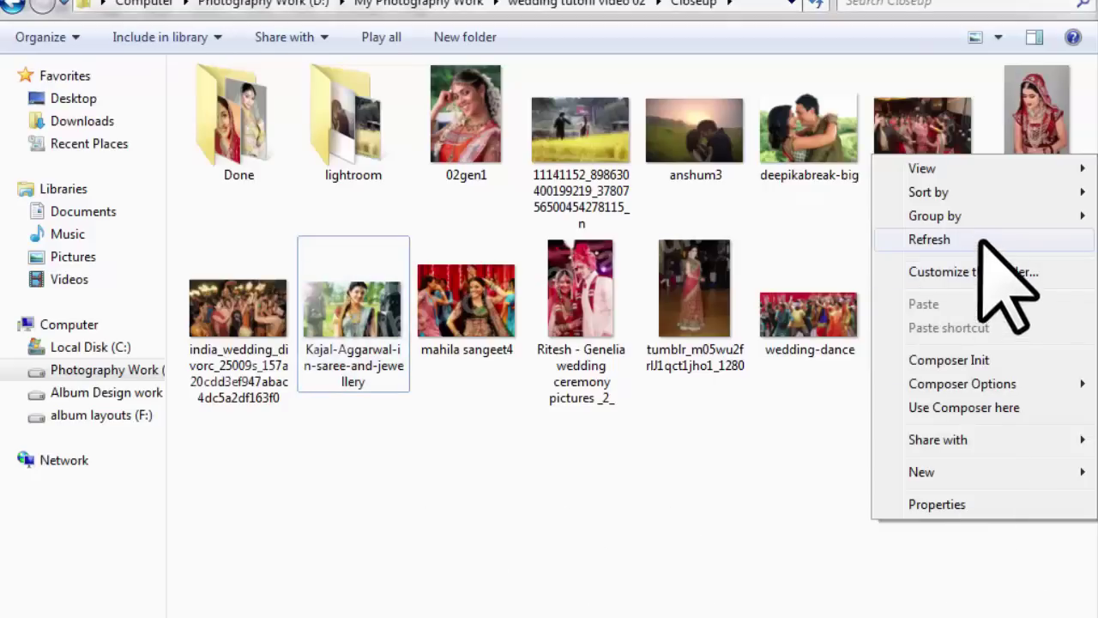
pyautogui.click(978, 239)
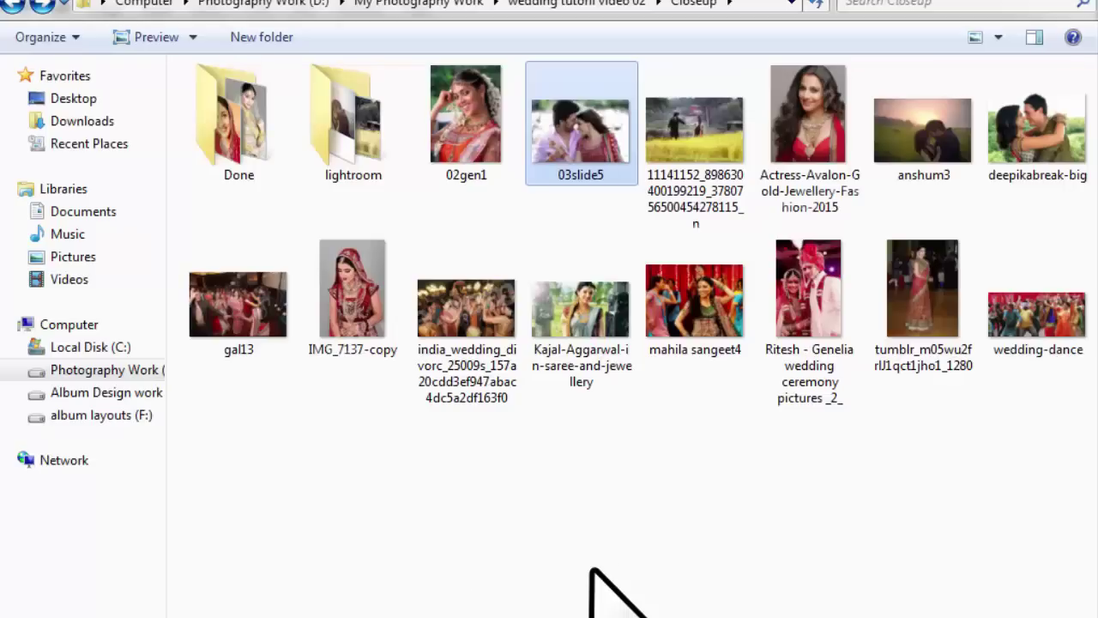
pyautogui.rightClick(598, 164)
pyautogui.click(624, 245)
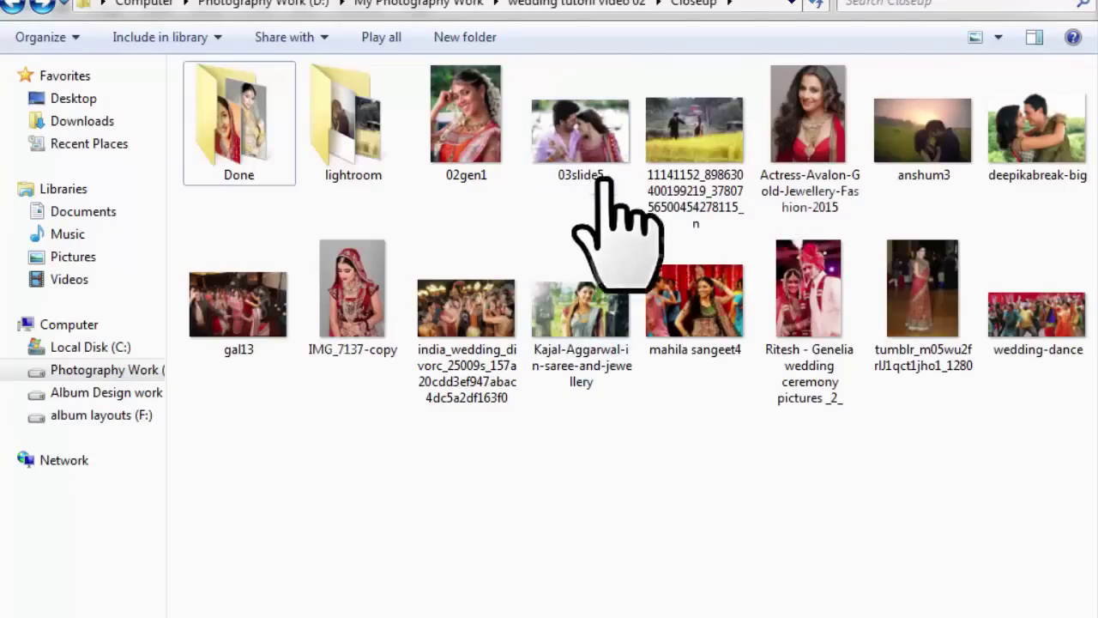
pyautogui.moveTo(601, 137); pyautogui.dragTo(400, 600)
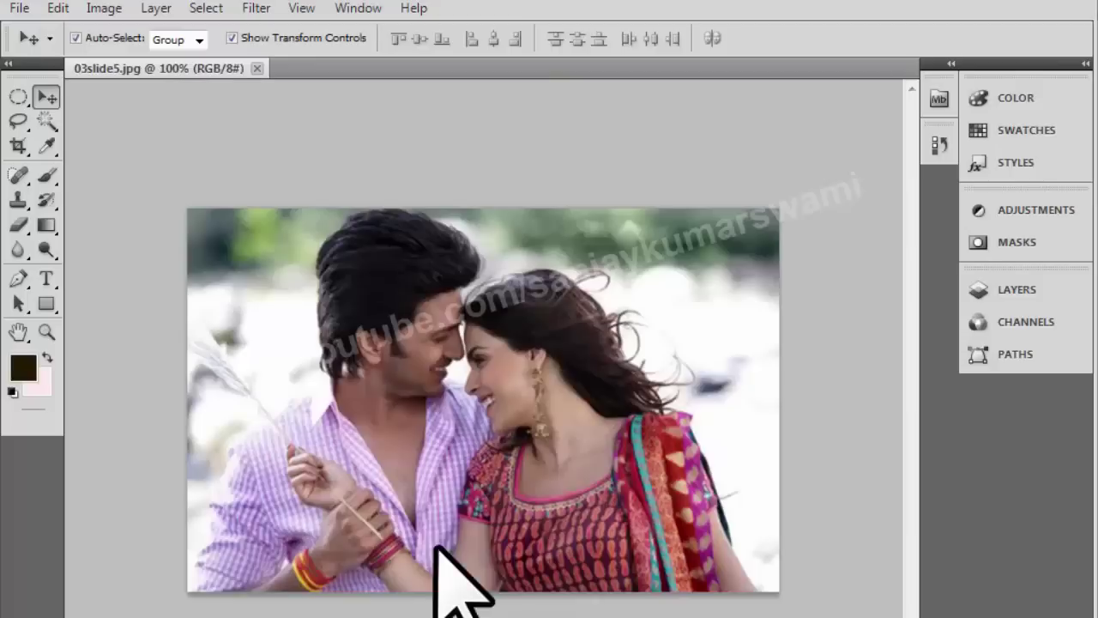
# Close 03slide5 and create a new 36×12 document from the Photo preset
pyautogui.hotkey('ctrl', 'a')
pyautogui.hotkey('ctrl', 'w')
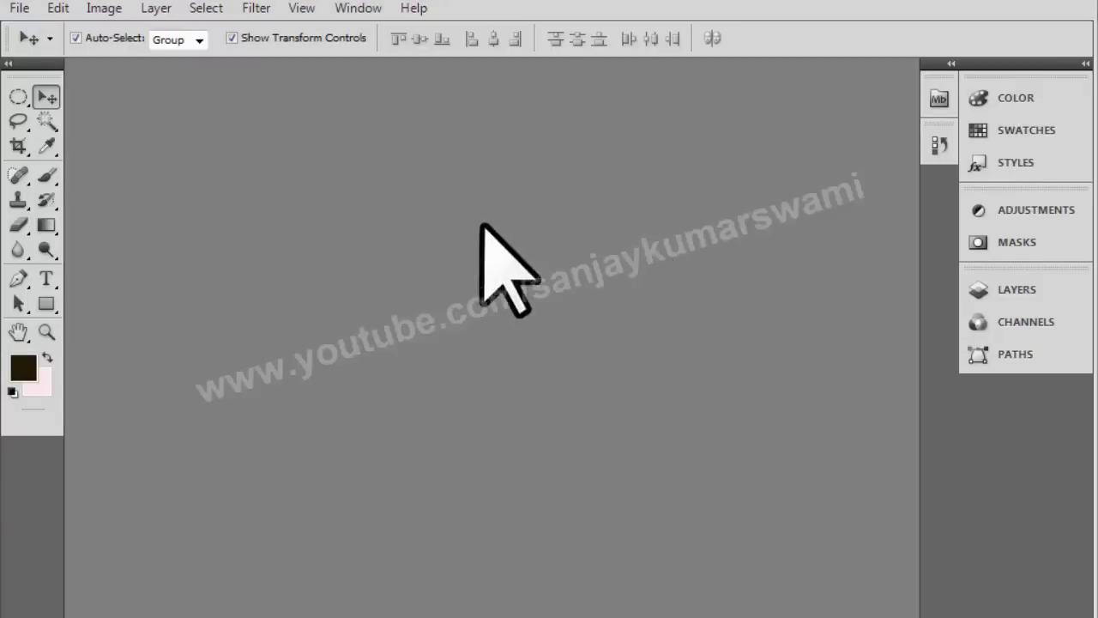
pyautogui.hotkey('ctrl', 'n')
pyautogui.click(472, 180)
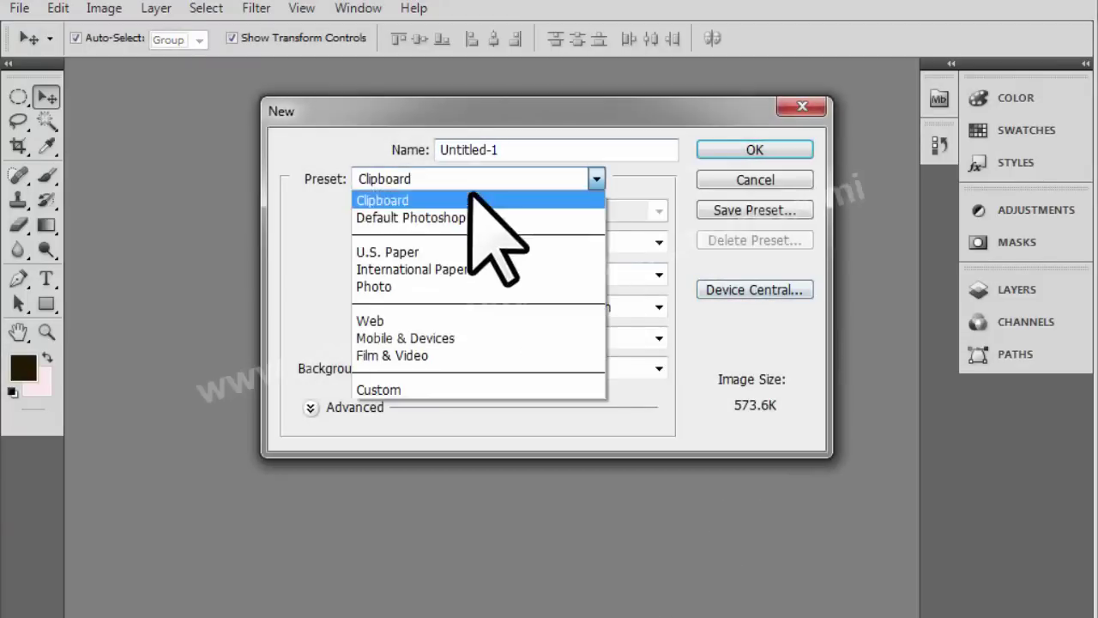
pyautogui.click(403, 288)
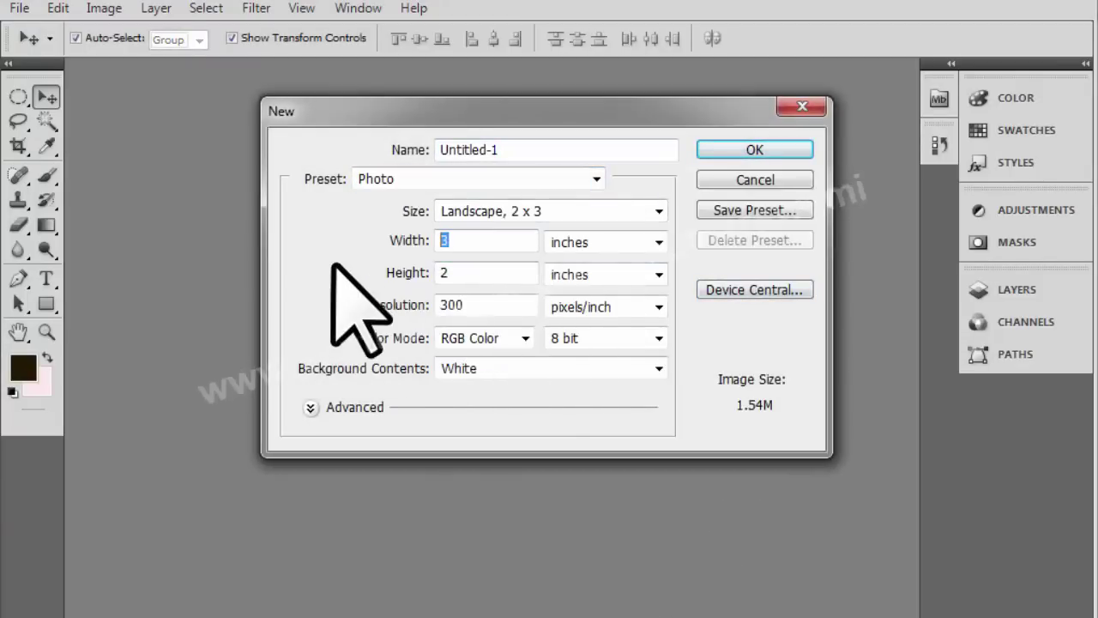
pyautogui.write('6')
pyautogui.press('Tab')
pyautogui.write('1')
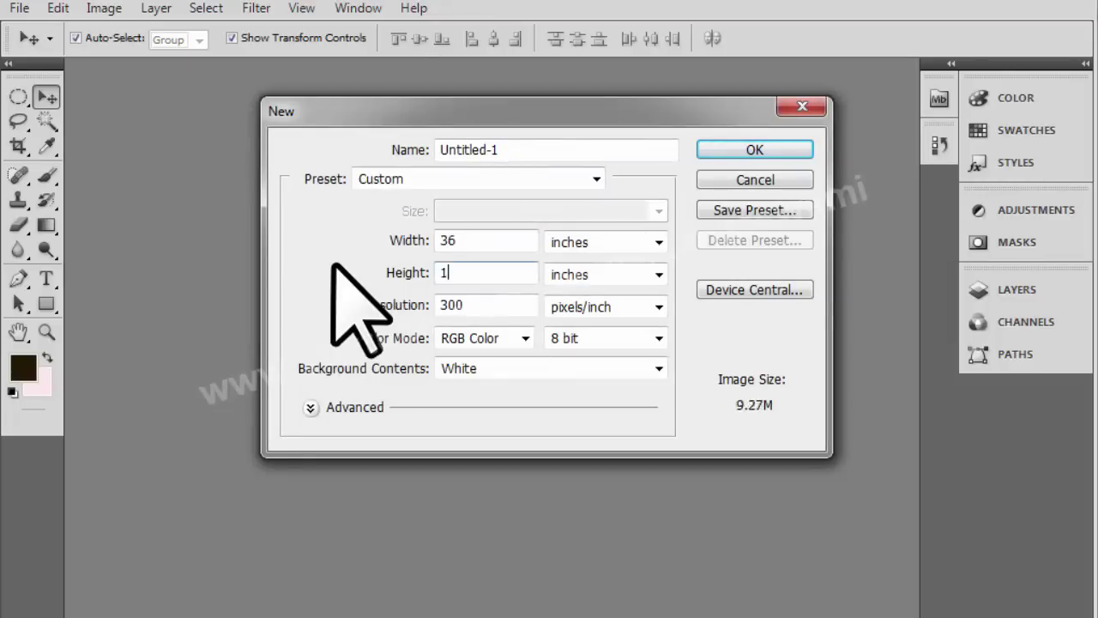
pyautogui.write('200')
pyautogui.press('Return')
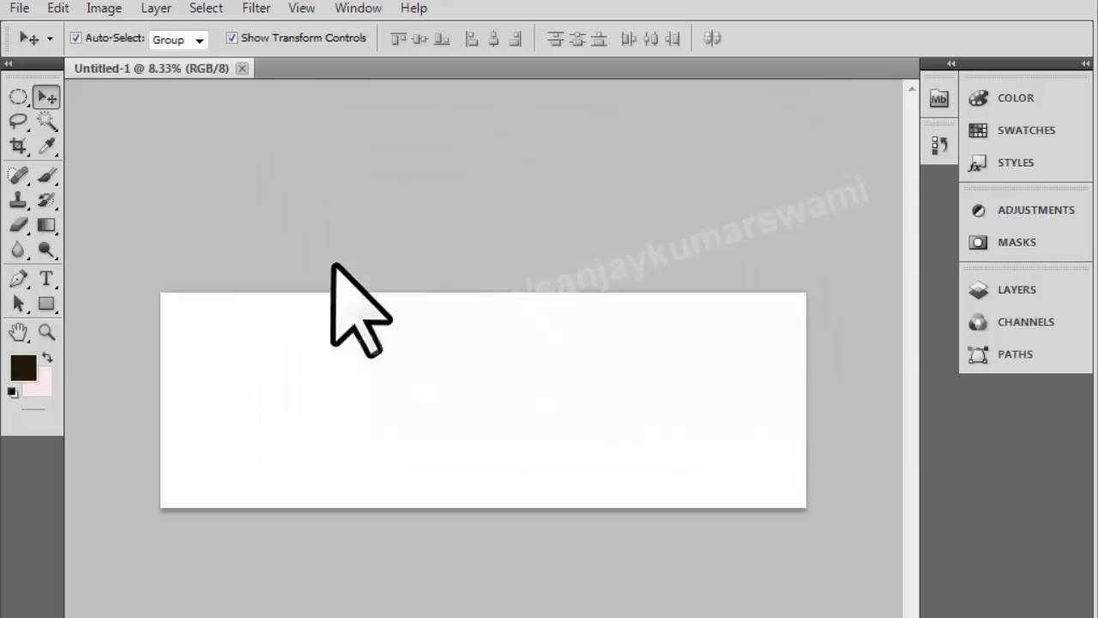
# Add a vertical guide at 18 to mark the page middle
pyautogui.click(301, 8)
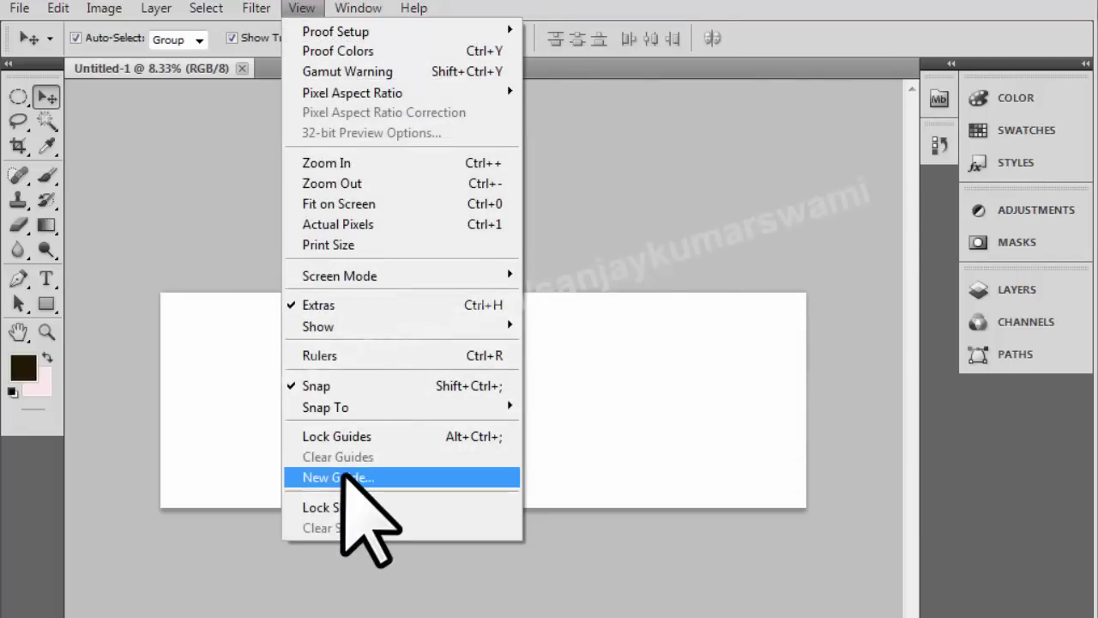
pyautogui.click(341, 476)
pyautogui.write('18 i')
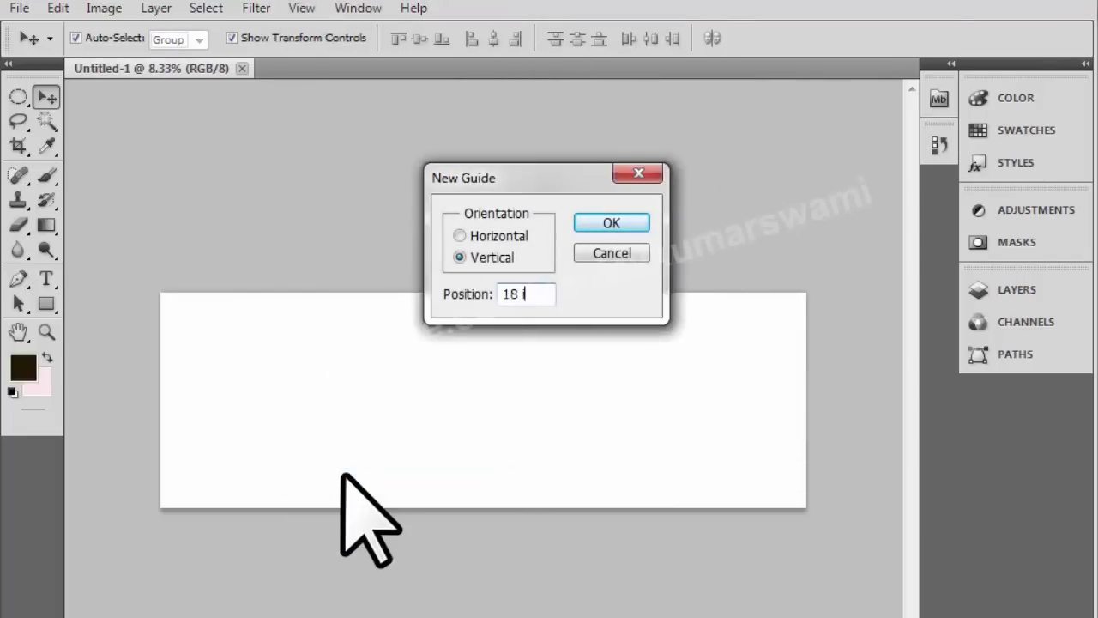
pyautogui.write('n')
pyautogui.press('Return')
# Fill the page with black and paste in the couple photo
pyautogui.hotkey('alt', 'BackSpace')
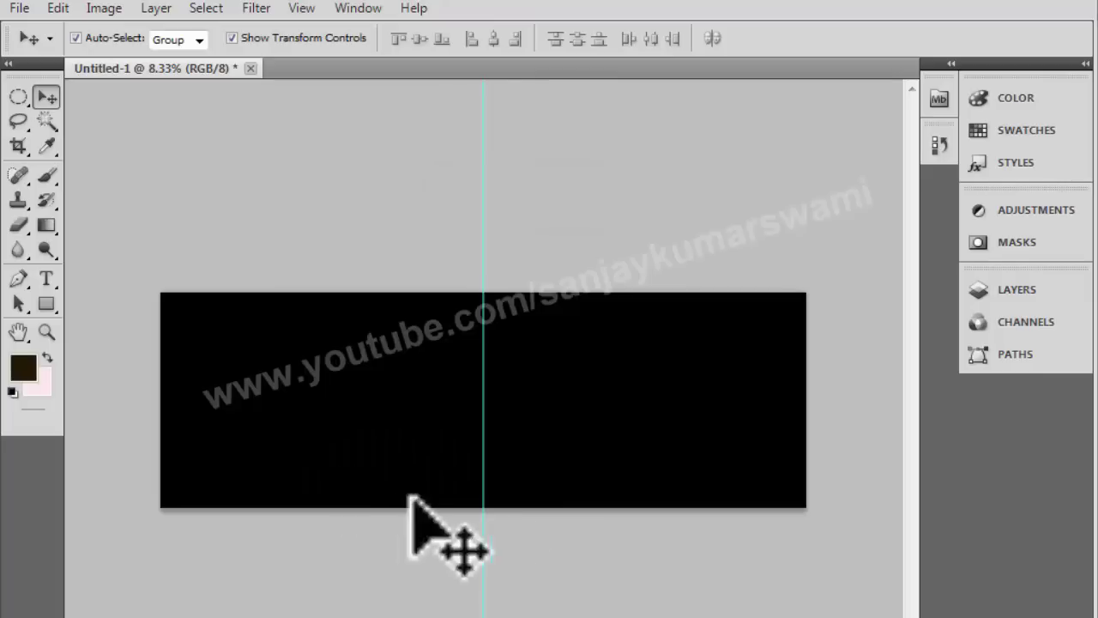
pyautogui.click(333, 393)
pyautogui.moveTo(498, 454); pyautogui.dragTo(527, 417)
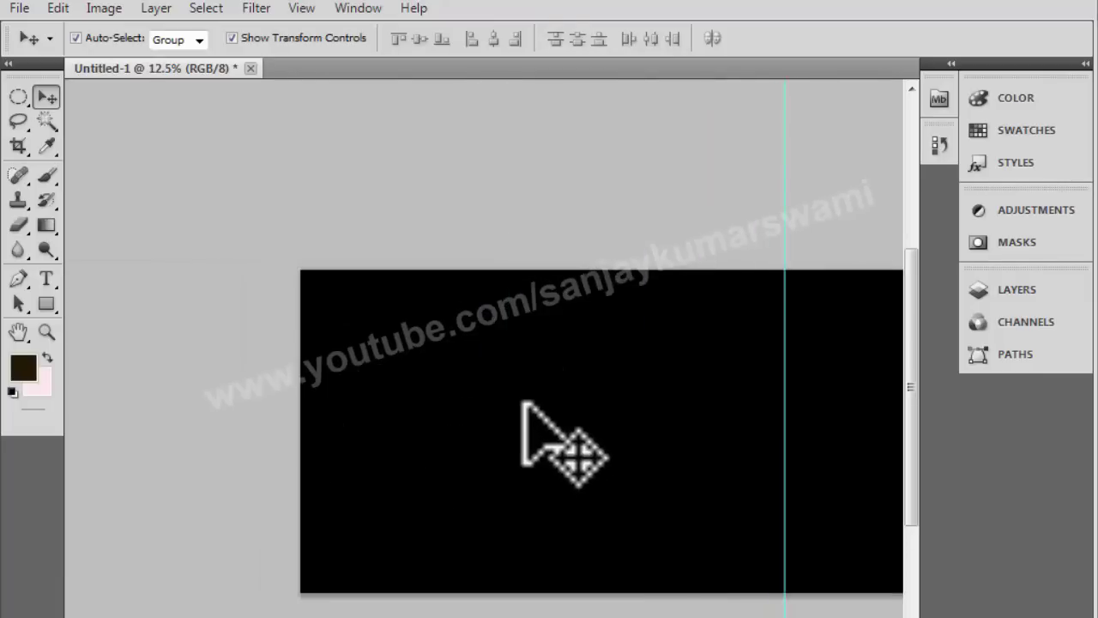
pyautogui.hotkey('ctrl', 'v')
# Scale the pasted couple photo to span from the left edge to the centre guide
pyautogui.press('Tab')
pyautogui.moveTo(277, 326); pyautogui.dragTo(476, 221)
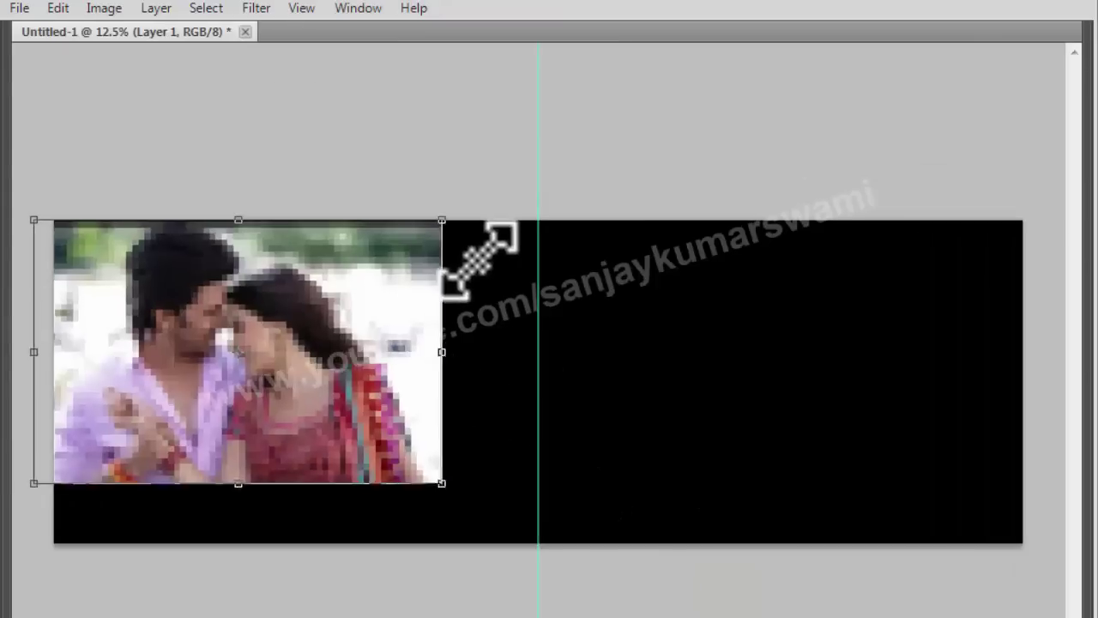
pyautogui.moveTo(223, 309); pyautogui.dragTo(211, 305)
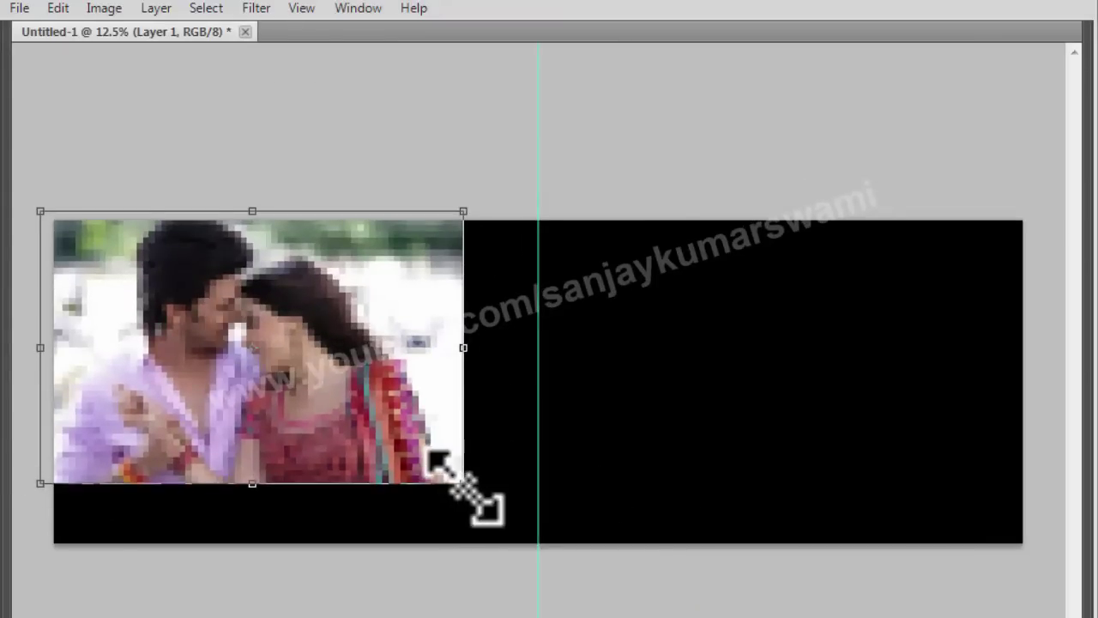
pyautogui.moveTo(464, 485); pyautogui.dragTo(562, 547)
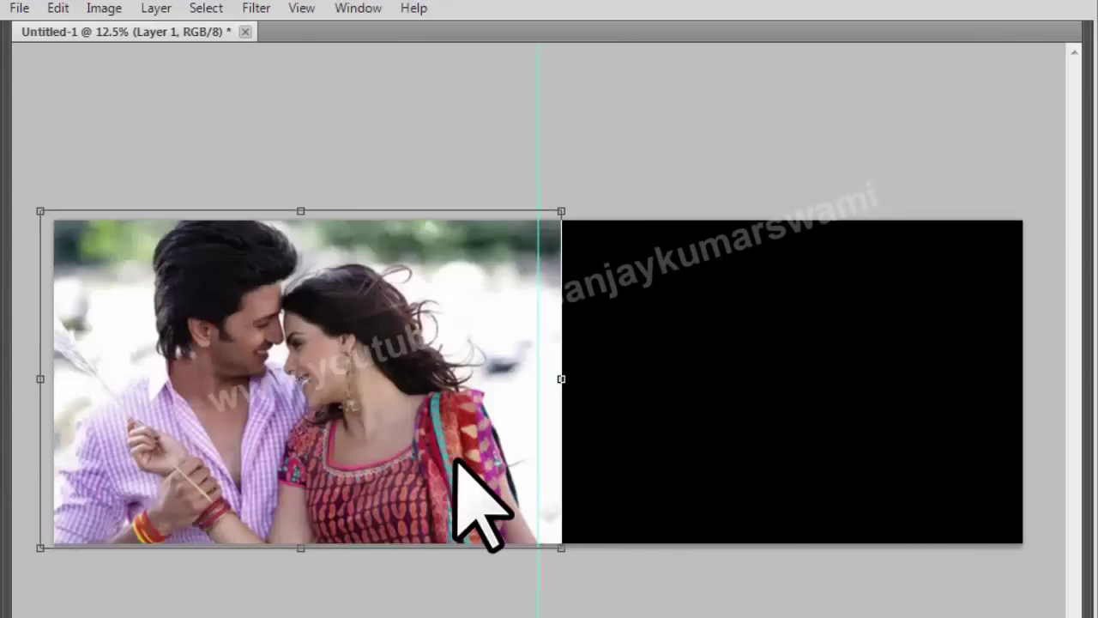
pyautogui.press('Return')
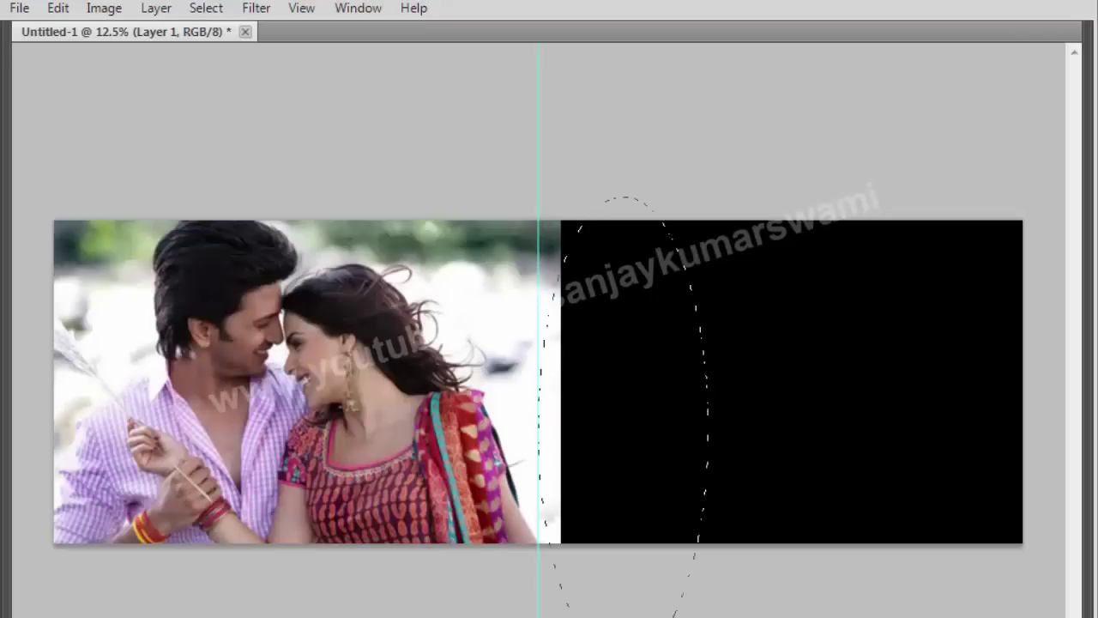
# Trim away the part of the photo beyond the centre guide
pyautogui.hotkey('ctrl', 'd')
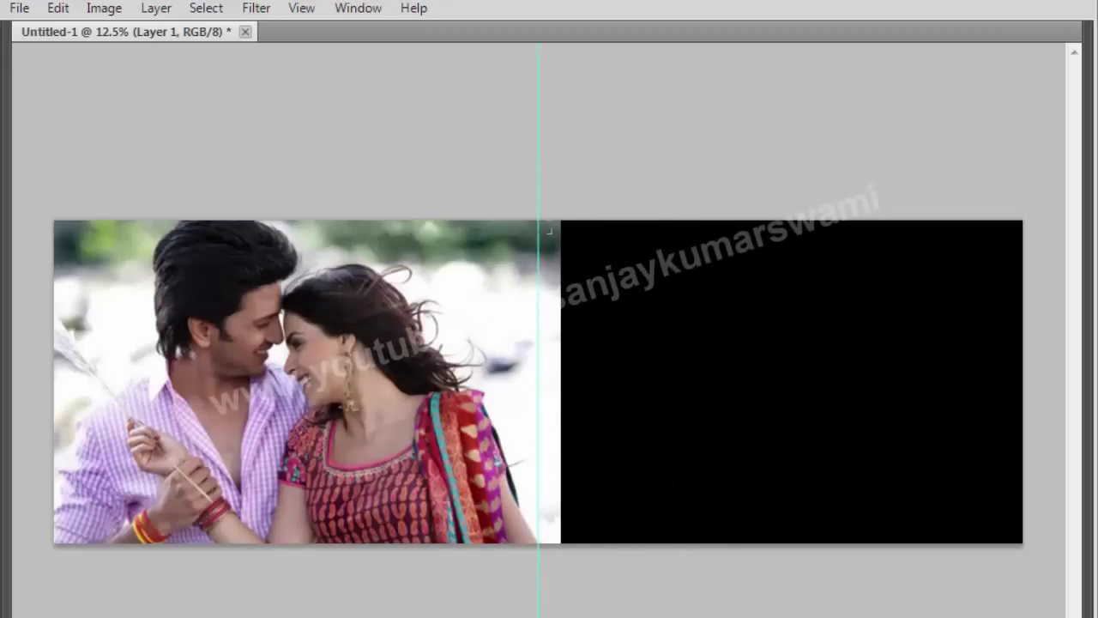
pyautogui.press('Delete')
pyautogui.hotkey('ctrl', 'd')
pyautogui.press('v')
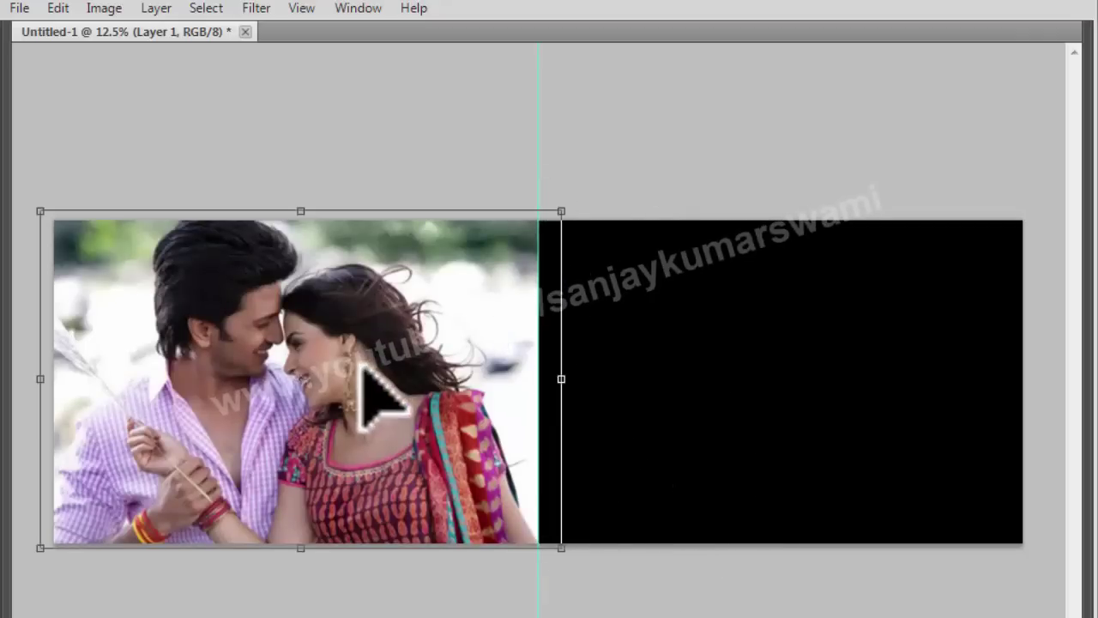
pyautogui.press('Tab')
# Apply a sepia Gradient Map to the couple photo and compare before and after
pyautogui.press('i')
pyautogui.hotkey('alt', 'i')
pyautogui.press('a')
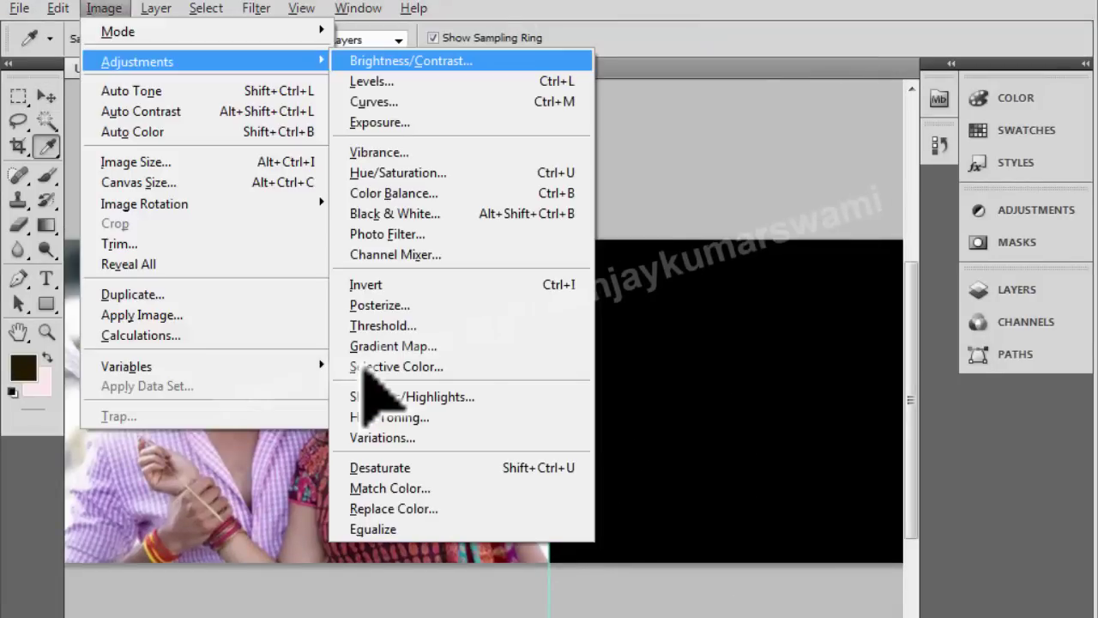
pyautogui.press('g')
pyautogui.press('Return')
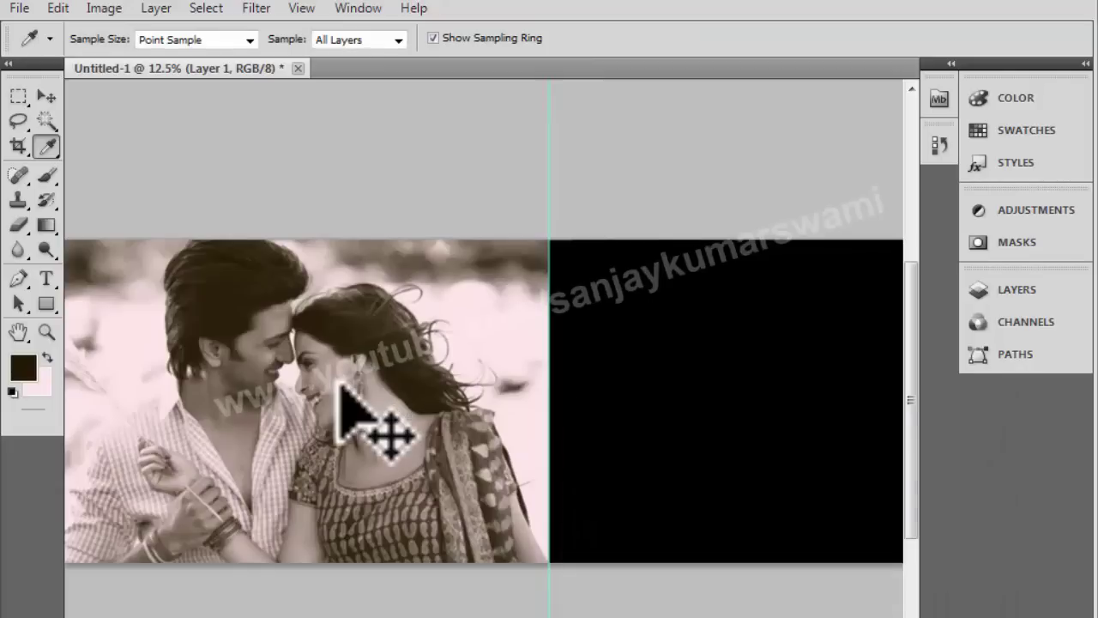
pyautogui.hotkey('ctrl', 'z')
pyautogui.hotkey('ctrl', 'z')
# Draw a feathered oval selection centred on the couple
pyautogui.keyDown('ctrl'); pyautogui.click(262, 341); pyautogui.keyUp('ctrl')
pyautogui.press('m')
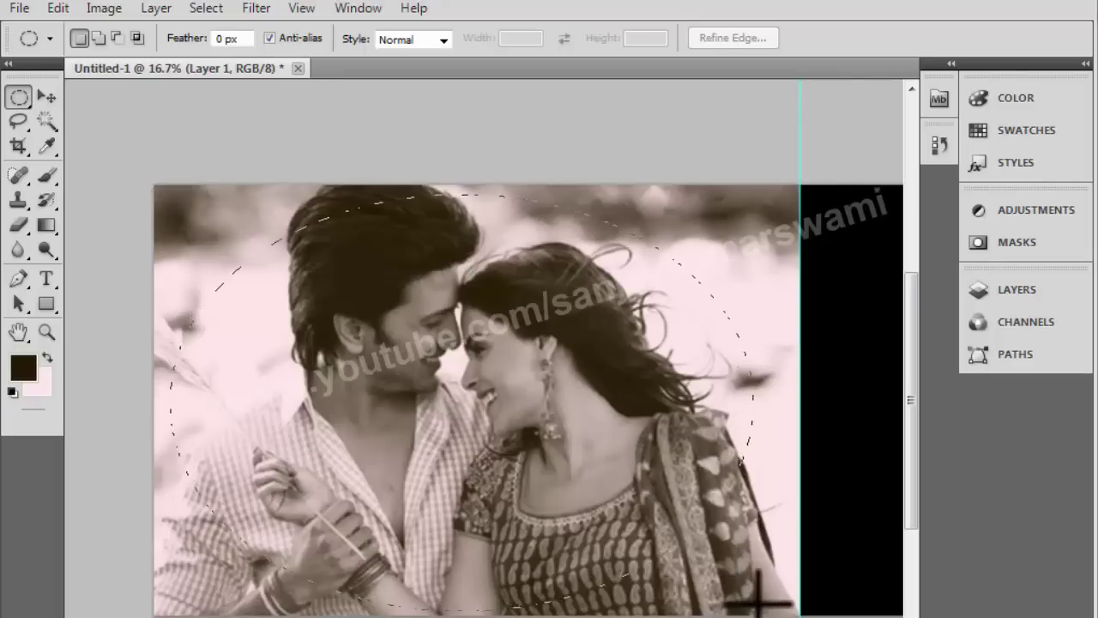
pyautogui.moveTo(758, 600); pyautogui.dragTo(760, 604)
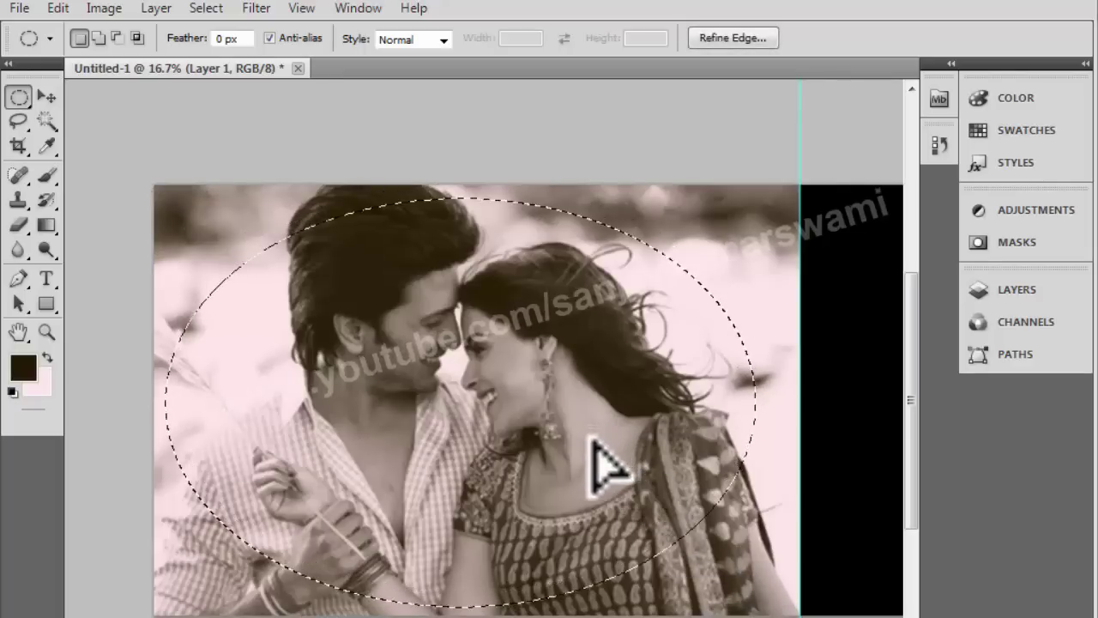
pyautogui.moveTo(600, 435); pyautogui.dragTo(605, 434)
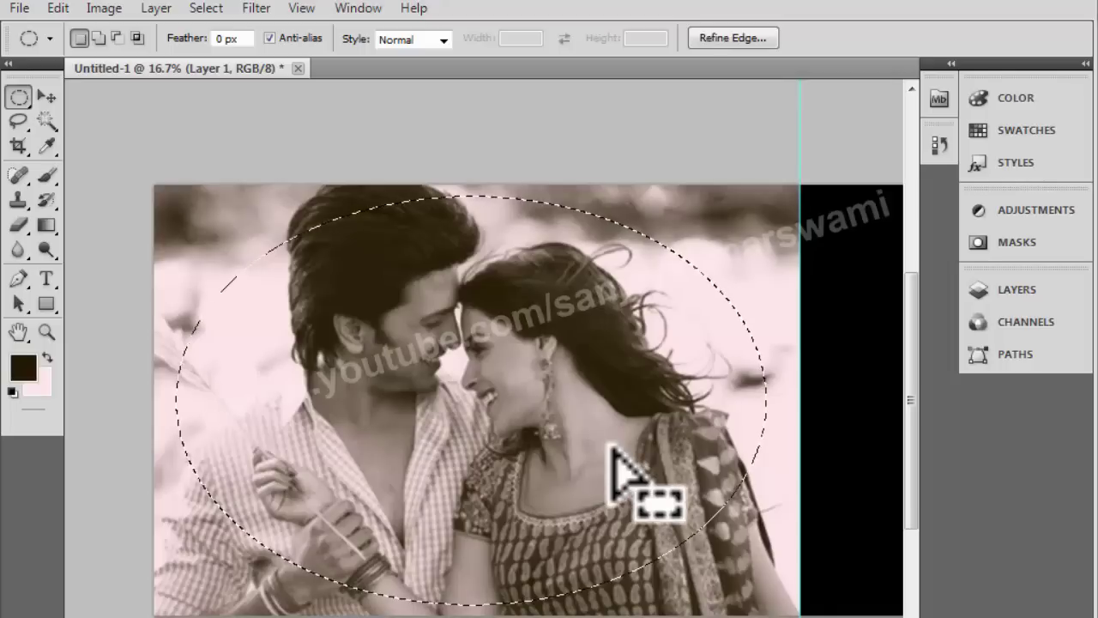
pyautogui.hotkey('shift', 'F6')
pyautogui.press('Return')
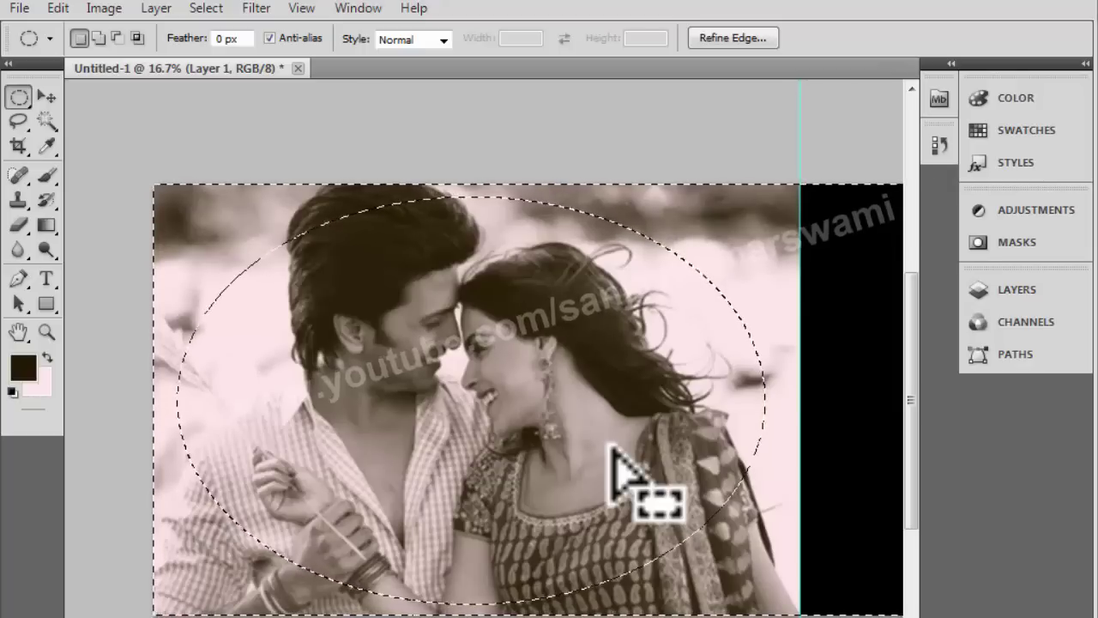
# Remove the right page from the feathered vignette selection
pyautogui.press('Tab')
pyautogui.hotkey('ctrl', '-')
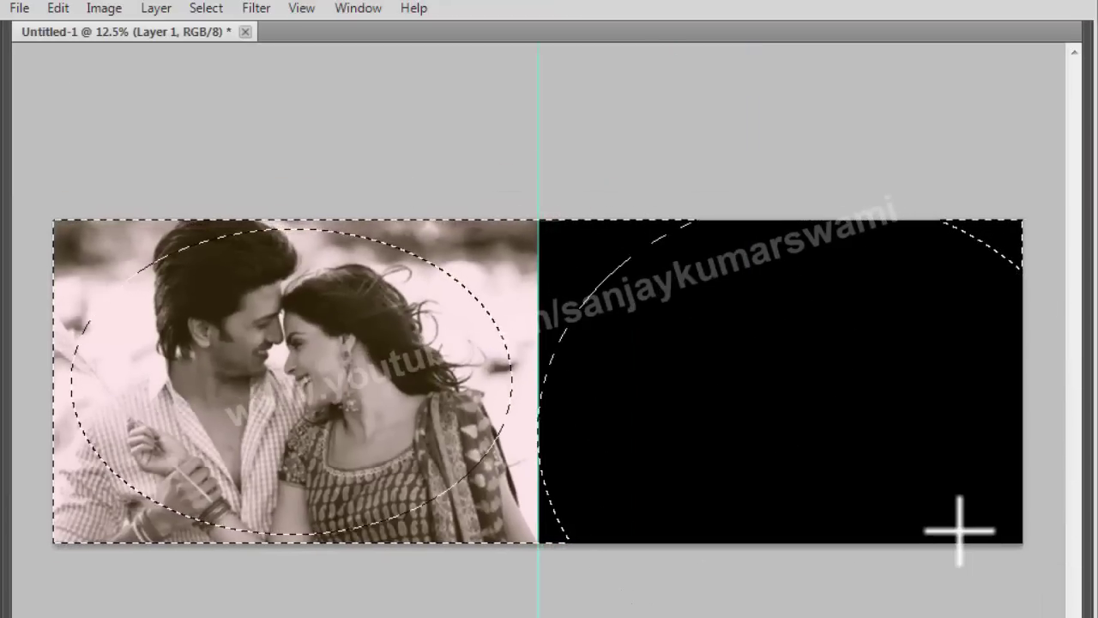
pyautogui.moveTo(1064, 613); pyautogui.dragTo(956, 526)
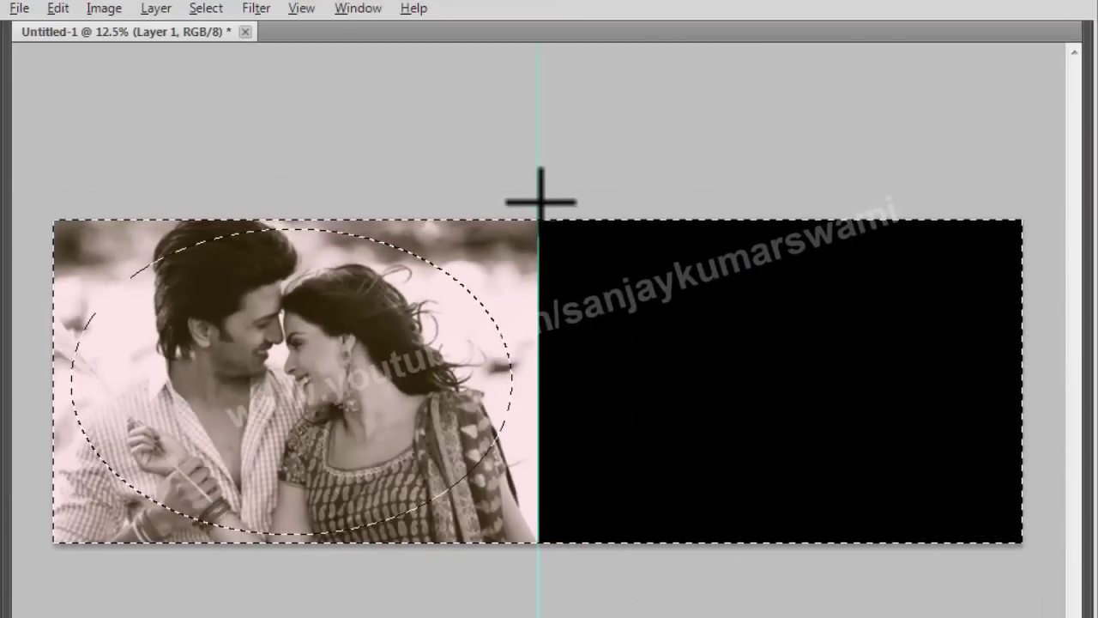
pyautogui.moveTo(540, 196); pyautogui.dragTo(912, 595)
pyautogui.hotkey('ctrl', 'd')
pyautogui.hotkey('ctrl', 'shift', 'd')
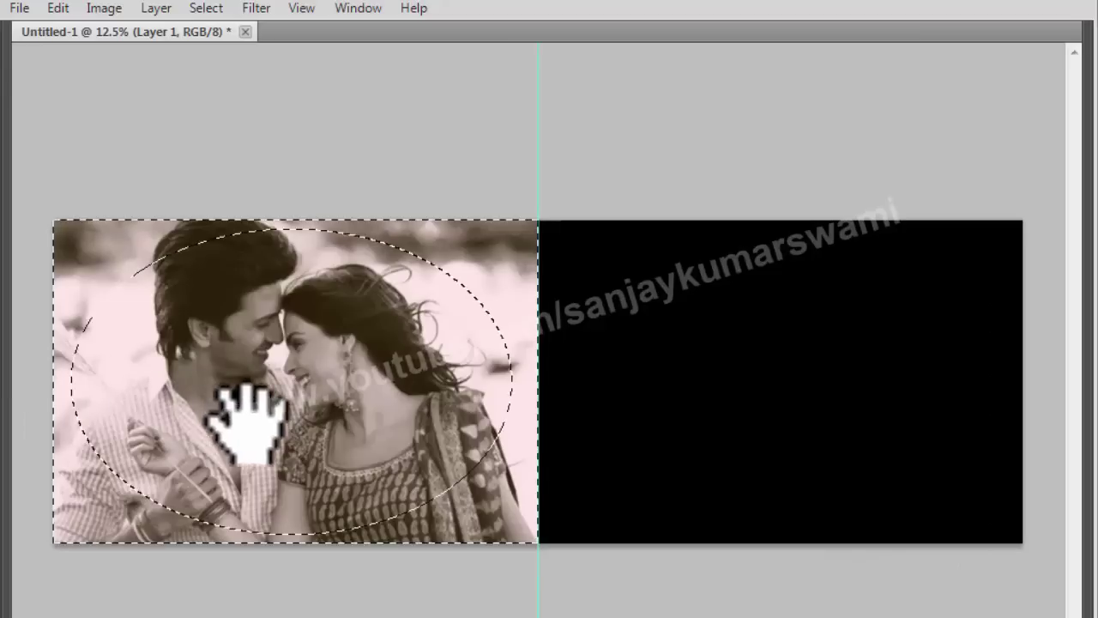
pyautogui.keyDown('ctrl'); pyautogui.click(283, 390); pyautogui.keyUp('ctrl')
# Fill a new vignette layer with the dark colour and lower its opacity
pyautogui.hotkey('ctrl', 'shift', 'n')
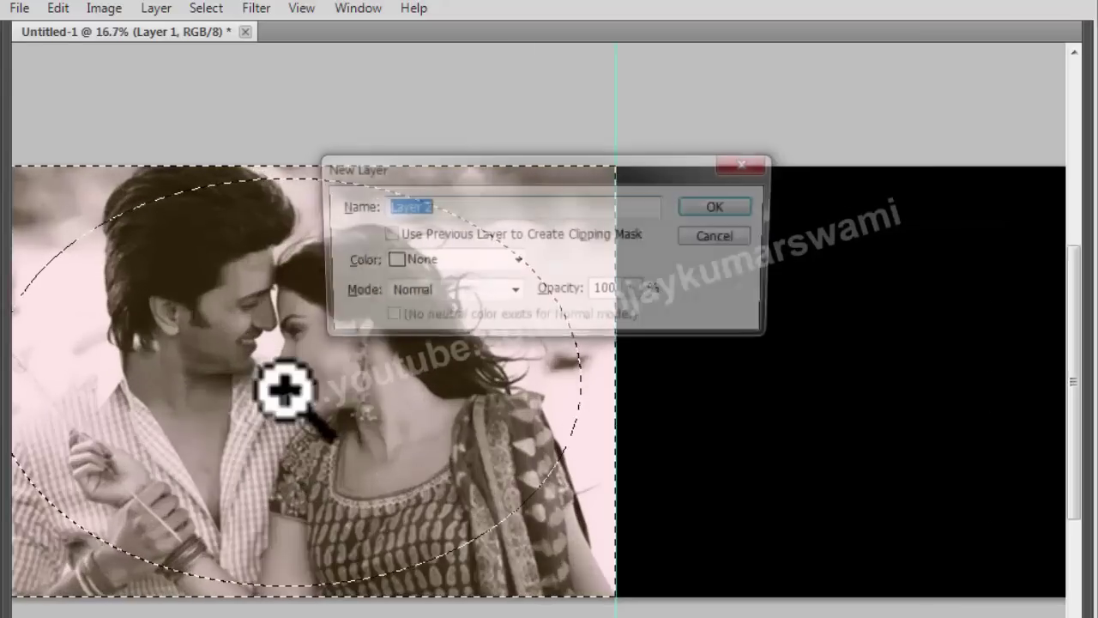
pyautogui.press('Return')
pyautogui.hotkey('shift', 'F5')
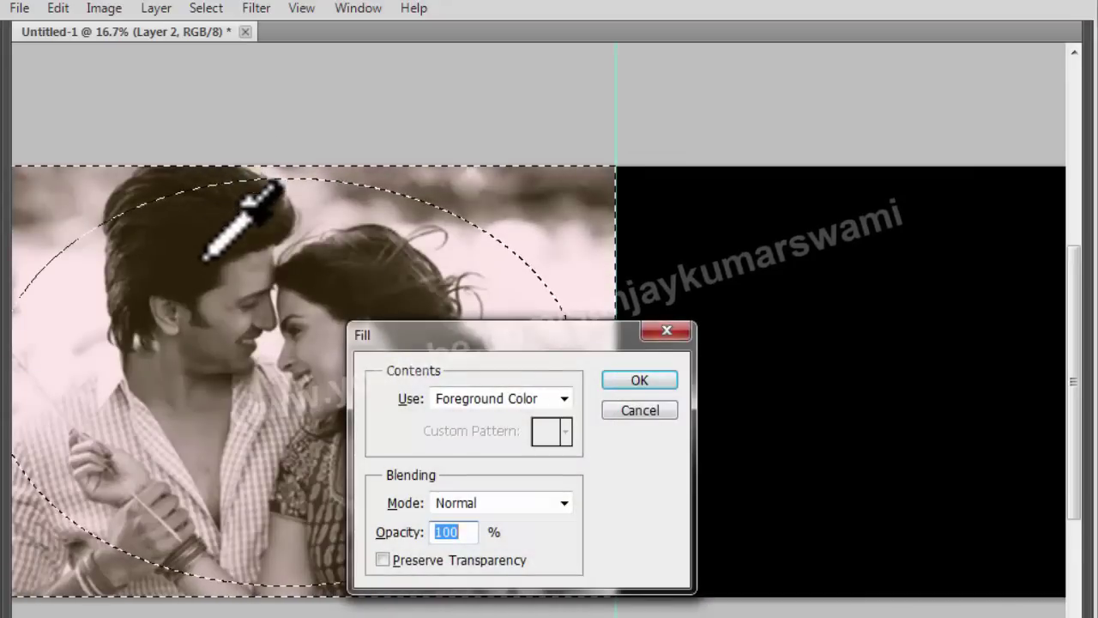
pyautogui.click(639, 380)
pyautogui.hotkey('ctrl', 'd')
pyautogui.moveTo(317, 423); pyautogui.dragTo(486, 426)
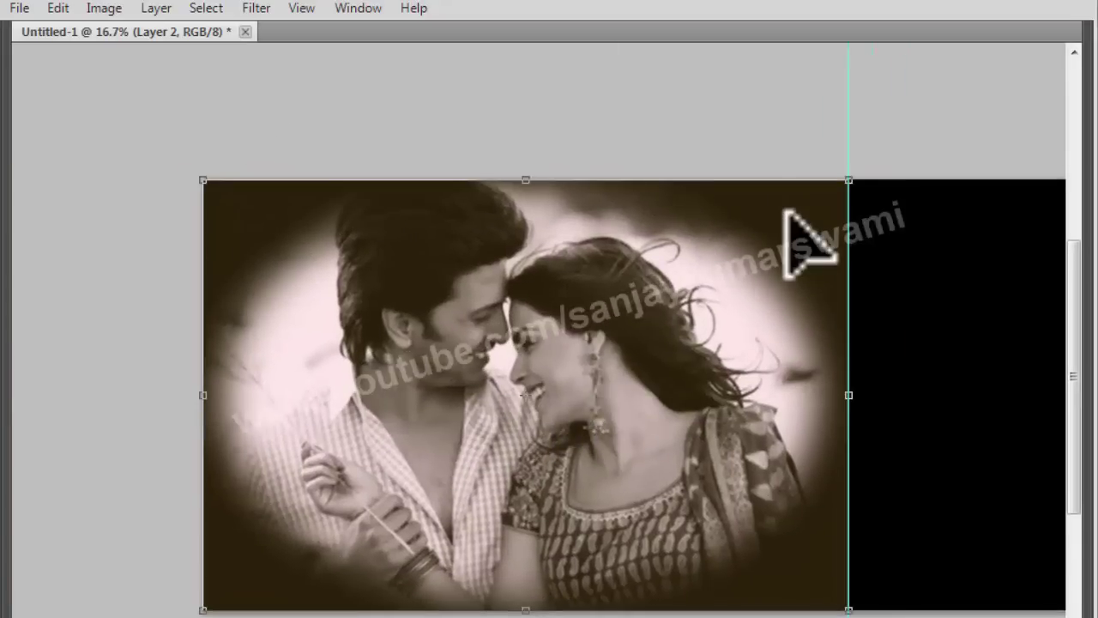
pyautogui.press('5')
pyautogui.press('7')
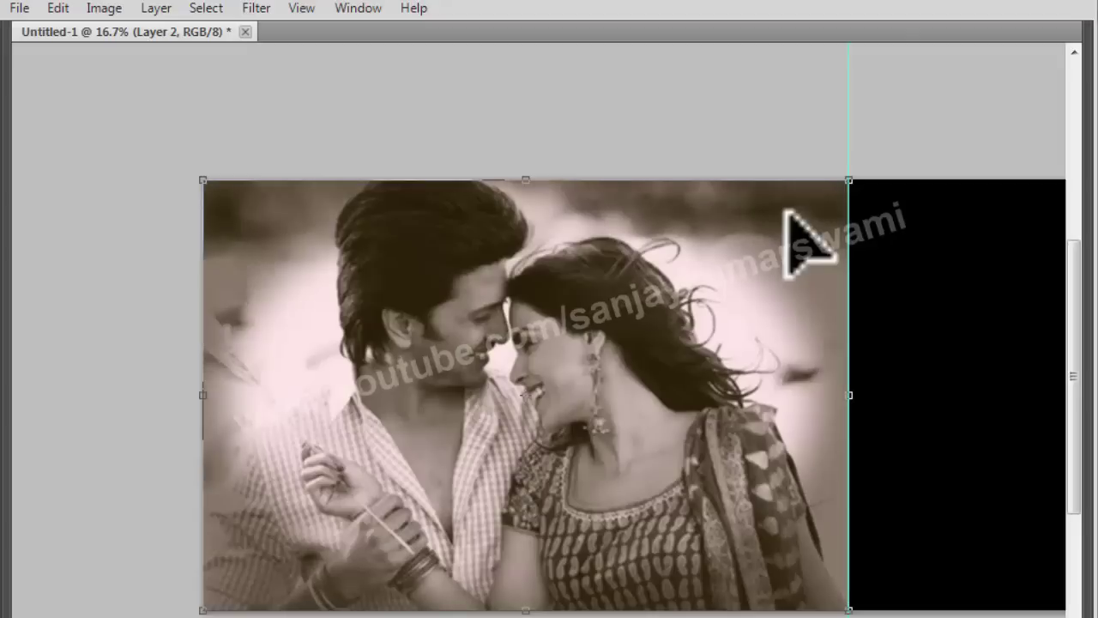
# Select the couple photo layer and Alt-drag a copy onto the right page
pyautogui.rightClick(678, 336)
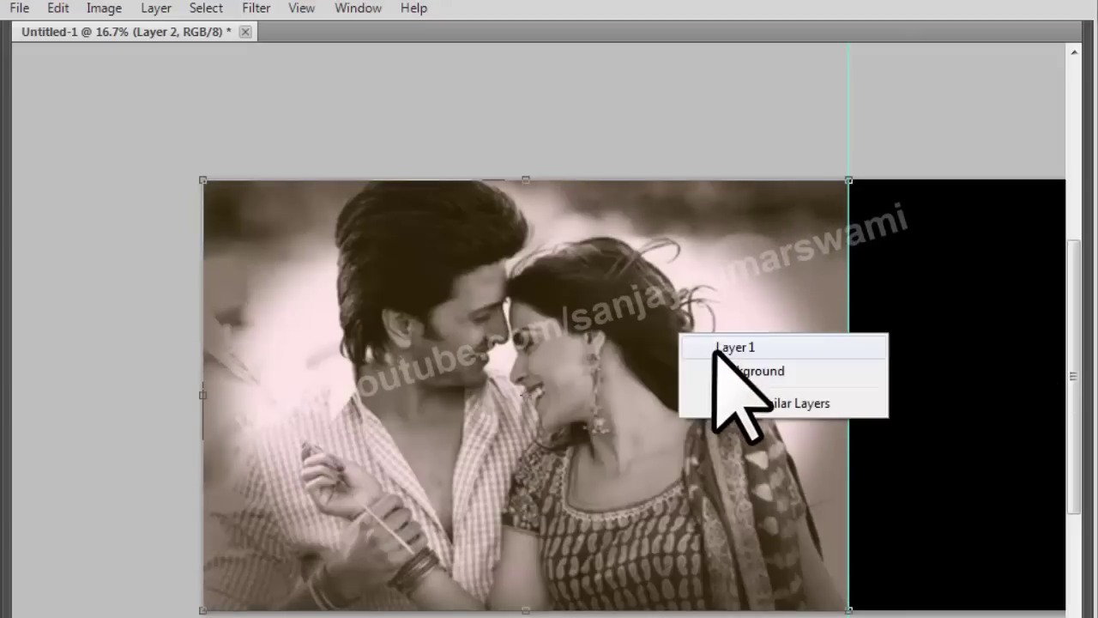
pyautogui.click(721, 345)
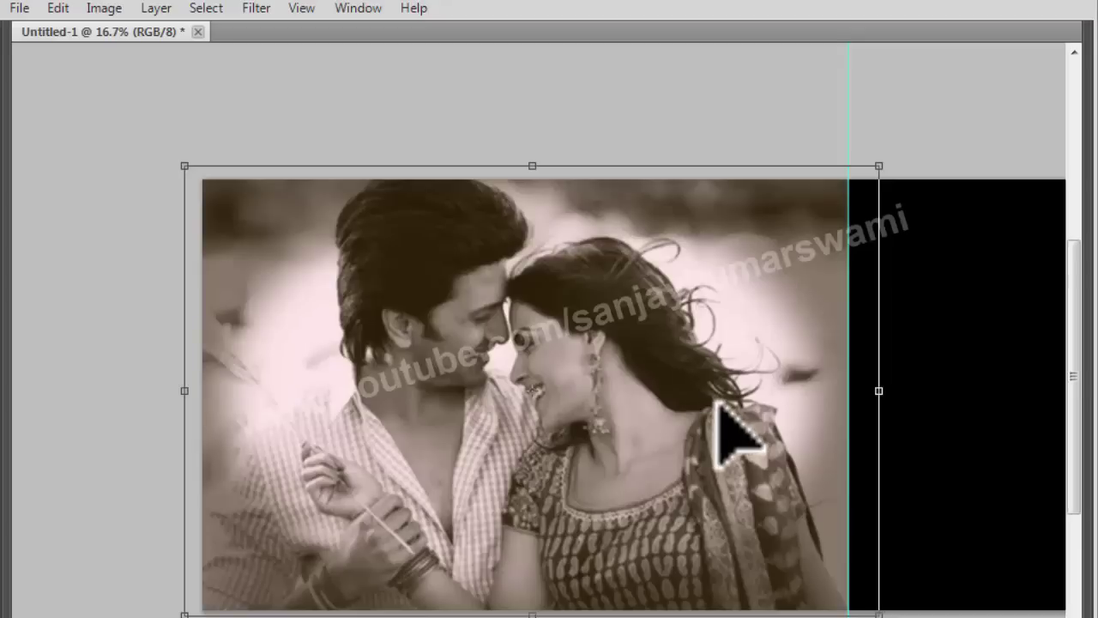
pyautogui.keyDown('ctrl'); pyautogui.keyDown('alt'); pyautogui.click(527, 355); pyautogui.keyUp('alt'); pyautogui.keyUp('ctrl')
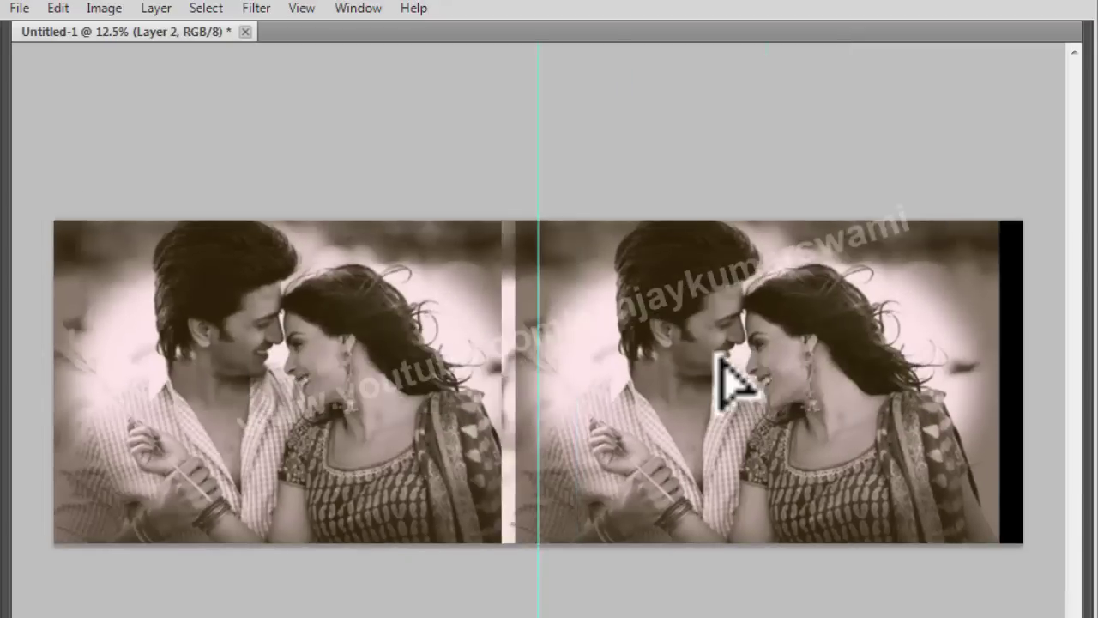
pyautogui.moveTo(725, 377)
pyautogui.mouseDown()
pyautogui.moveTo(661, 322)
pyautogui.moveTo(656, 299)
pyautogui.mouseUp()
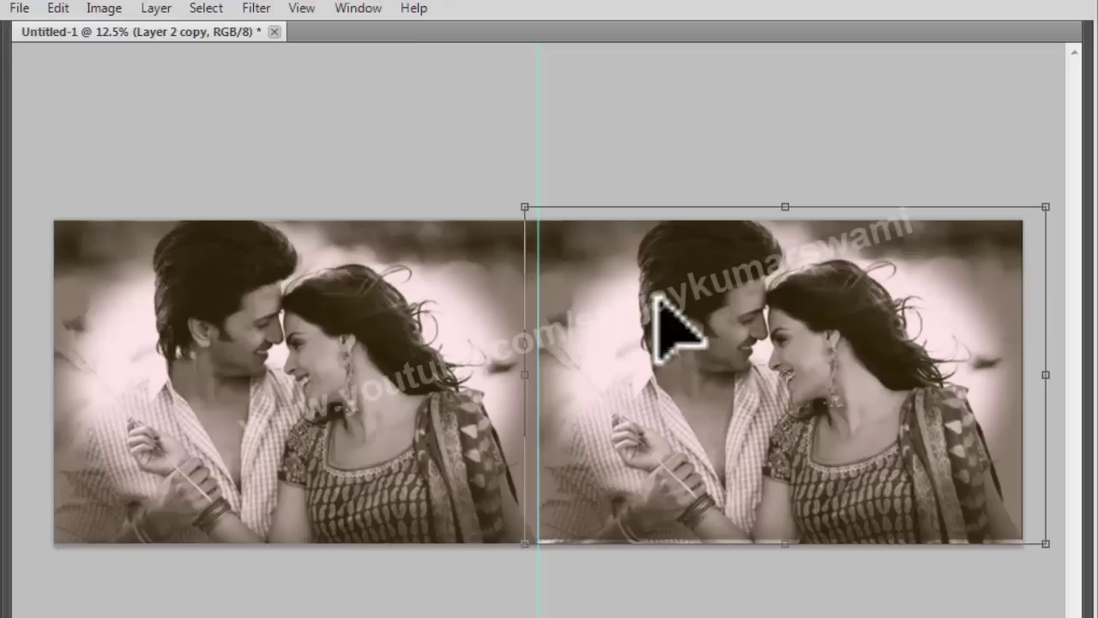
pyautogui.click(256, 9)
pyautogui.moveTo(294, 224)
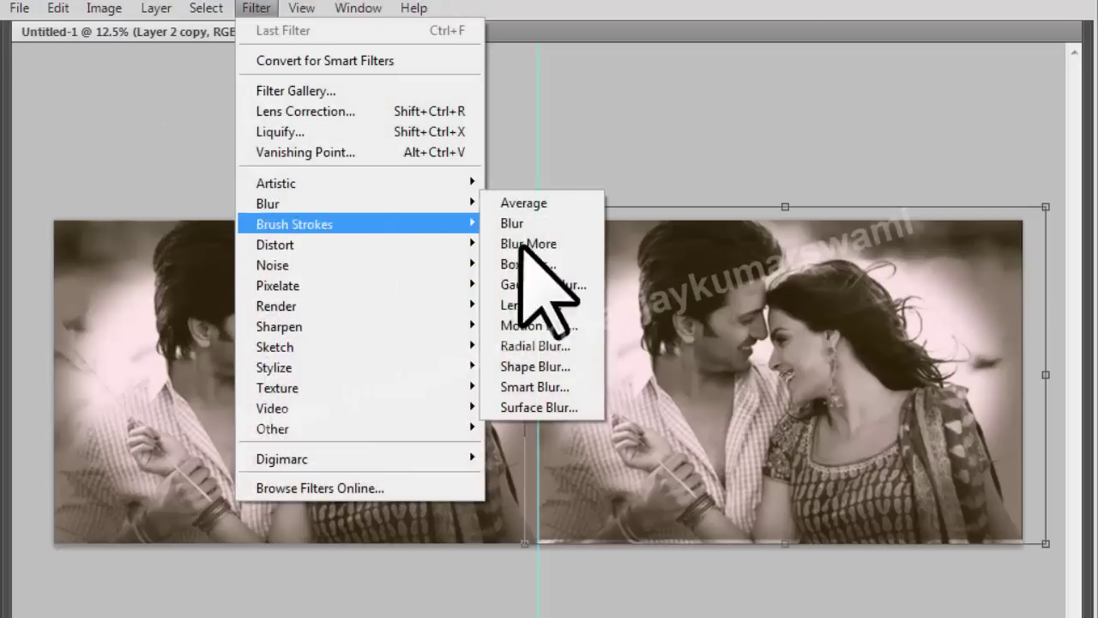
# Apply Gaussian Blur to the right-page copy of the couple photo
pyautogui.click(532, 284)
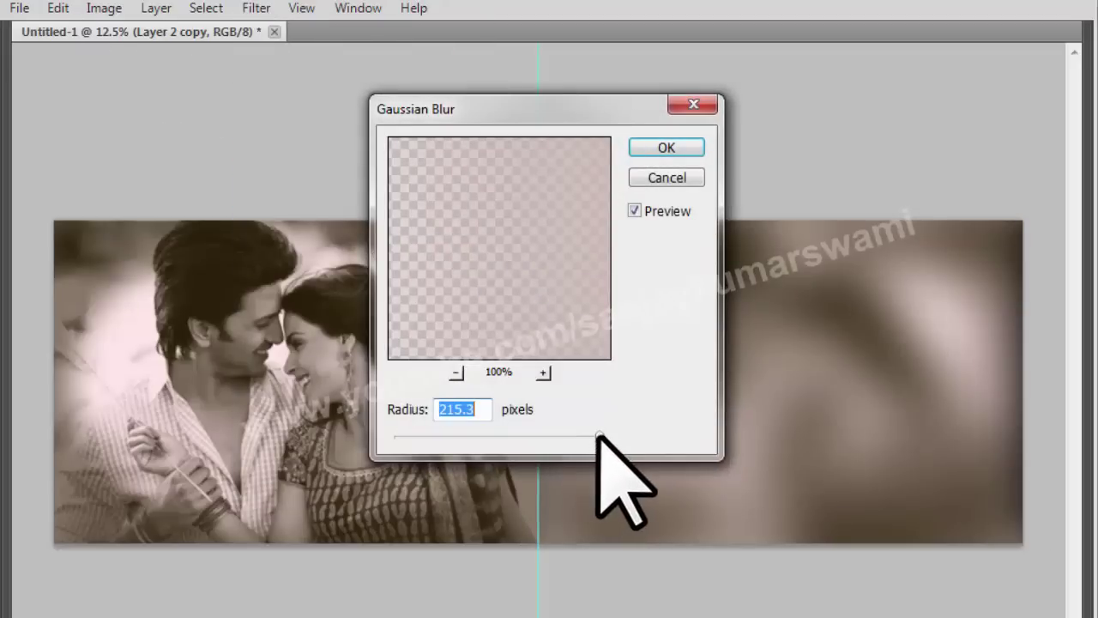
pyautogui.press('Return')
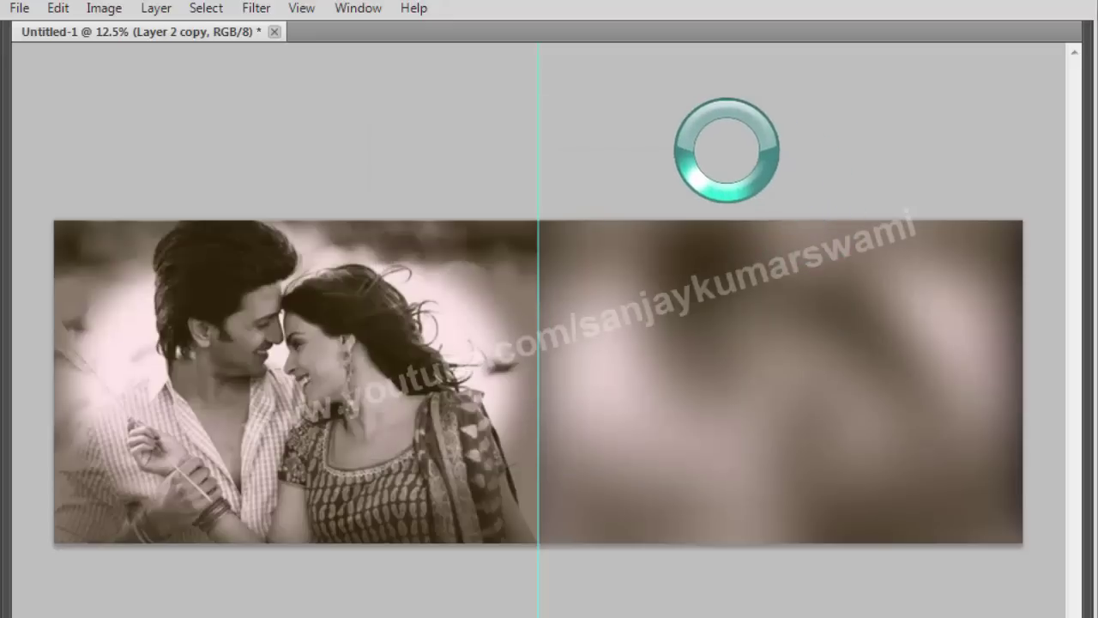
pyautogui.click(784, 429)
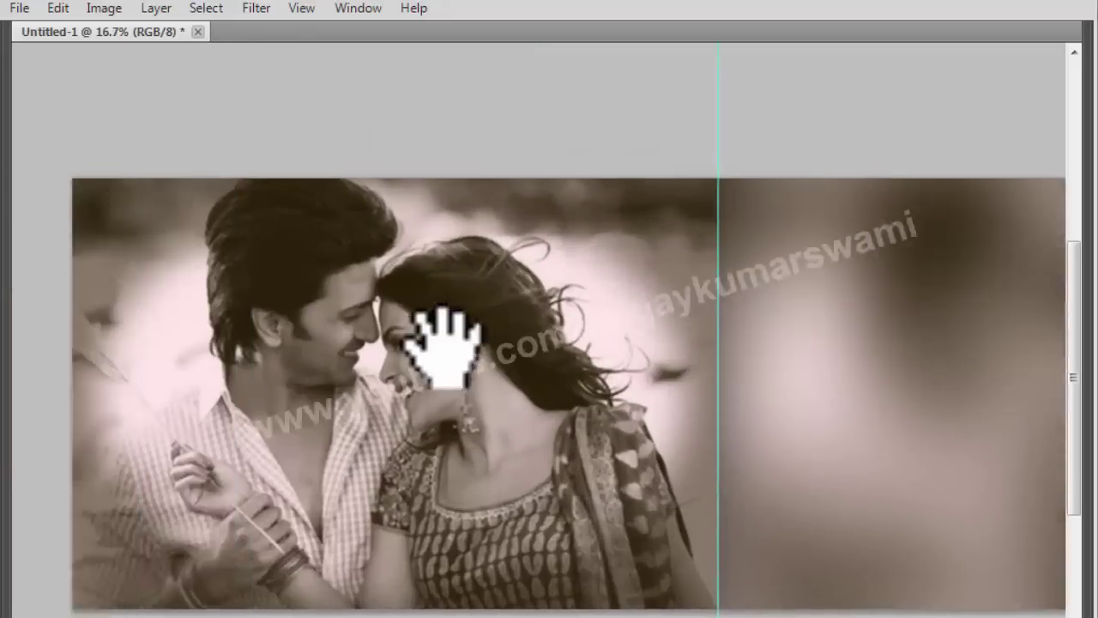
pyautogui.keyDown('alt'); pyautogui.click(441, 341); pyautogui.keyUp('alt')
pyautogui.click(666, 434)
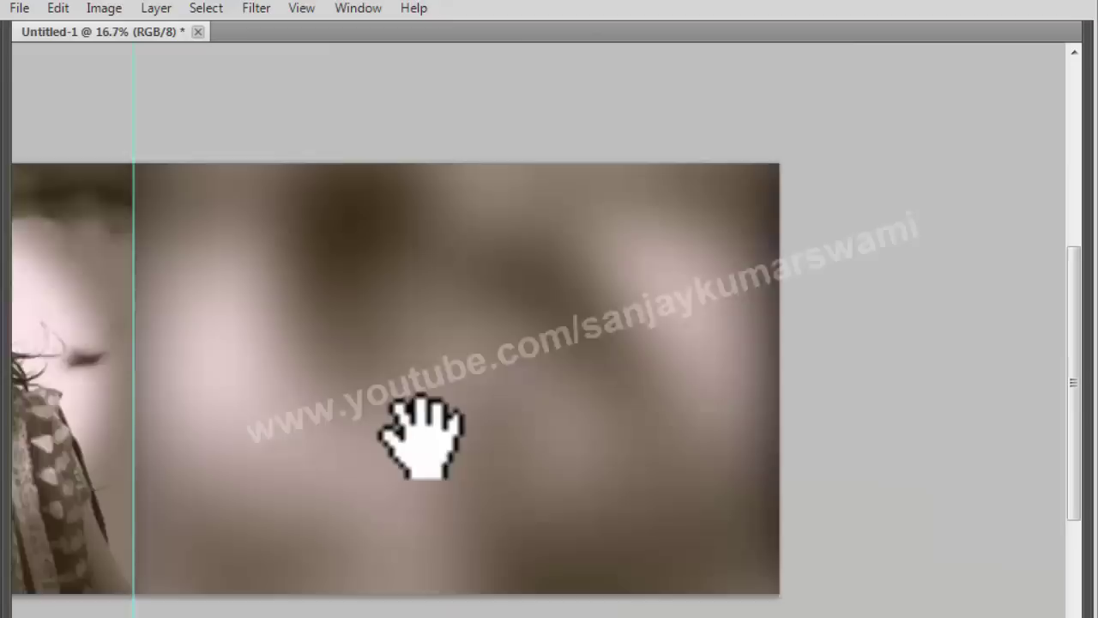
pyautogui.keyDown('alt'); pyautogui.click(395, 431); pyautogui.keyUp('alt')
# Select the blurred right-page layer and switch to the Rectangular Marquee
pyautogui.press('v')
pyautogui.keyDown('ctrl'); pyautogui.click(706, 397); pyautogui.keyUp('ctrl')
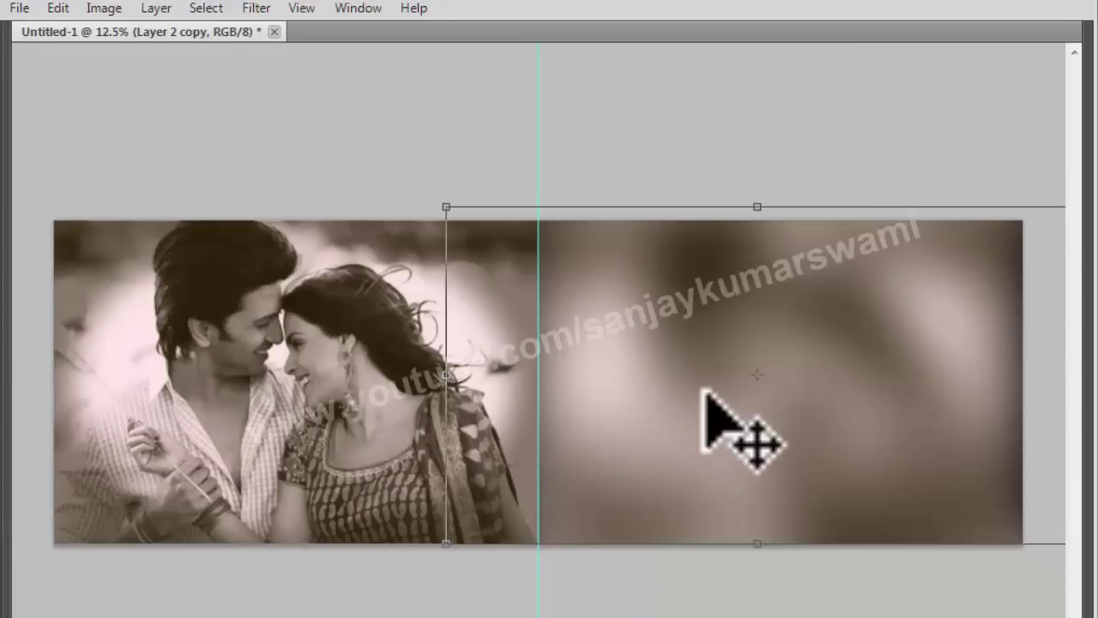
pyautogui.press('m')
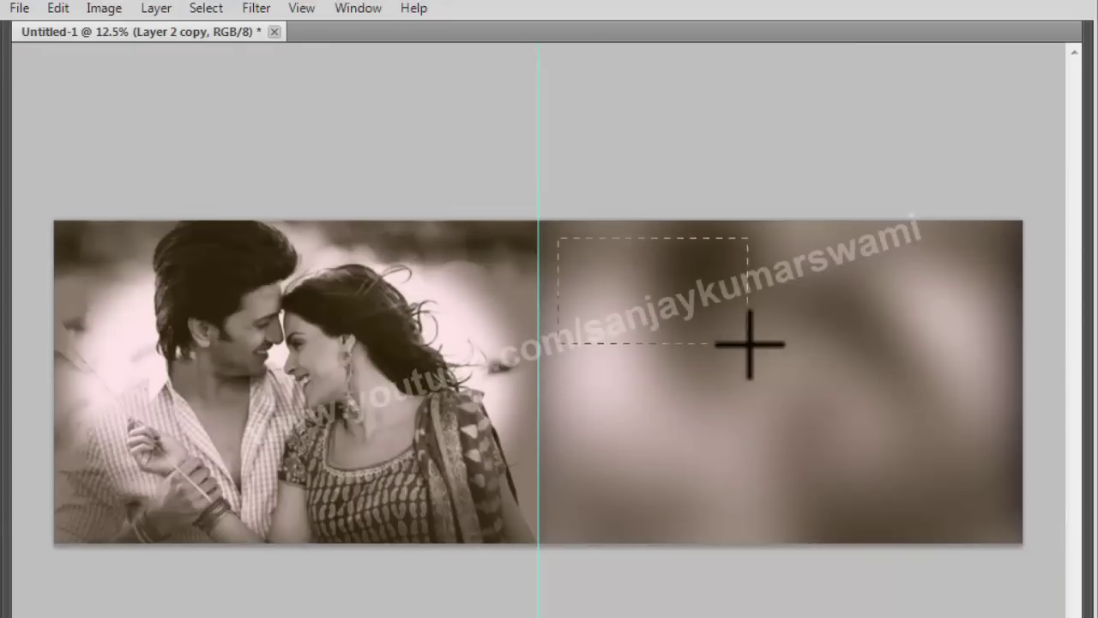
# Duplicate the white frame below the top one and drag in the red-dress portrait
pyautogui.moveTo(751, 365); pyautogui.dragTo(745, 360)
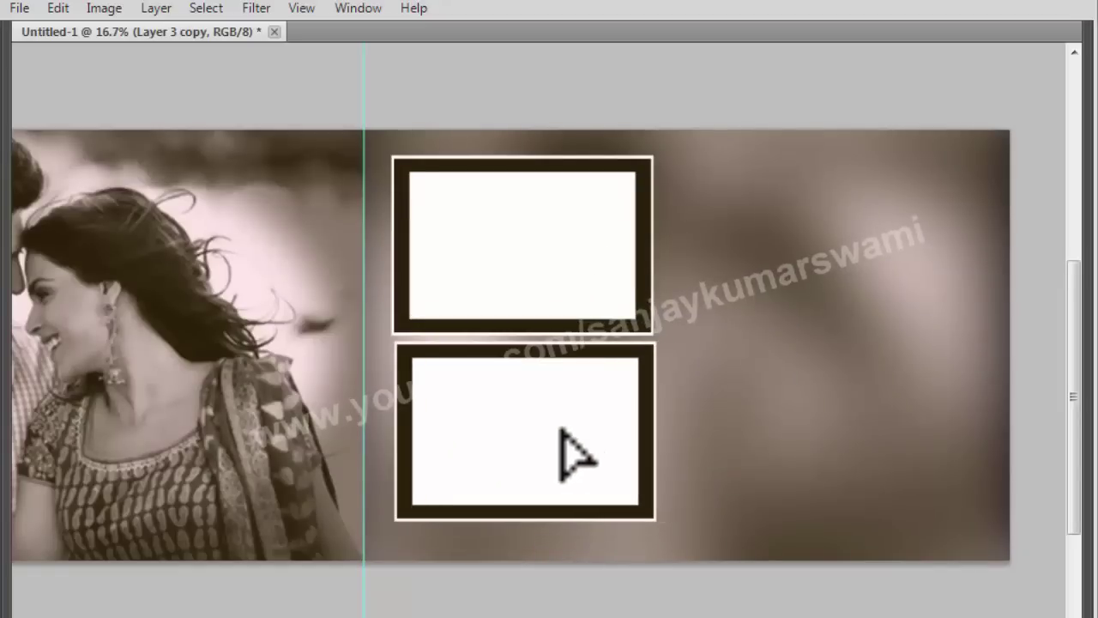
pyautogui.moveTo(566, 440); pyautogui.dragTo(562, 433)
pyautogui.keyDown('alt'); pyautogui.click(450, 373); pyautogui.keyUp('alt')
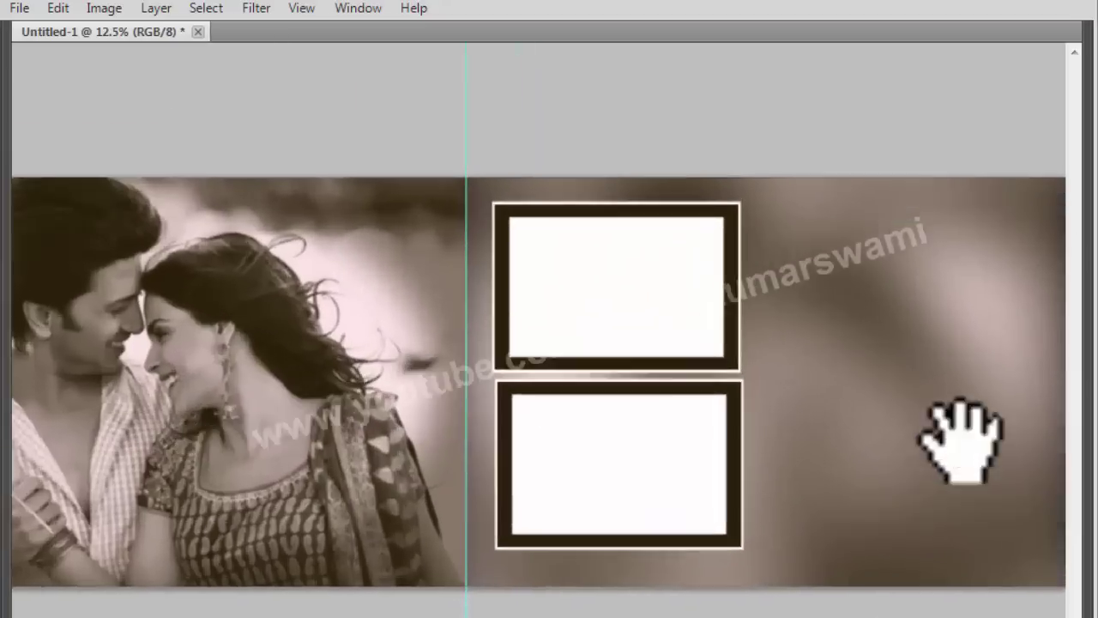
pyautogui.hotkey('ctrl', '+')
pyautogui.keyDown('alt'); pyautogui.click(695, 371); pyautogui.keyUp('alt')
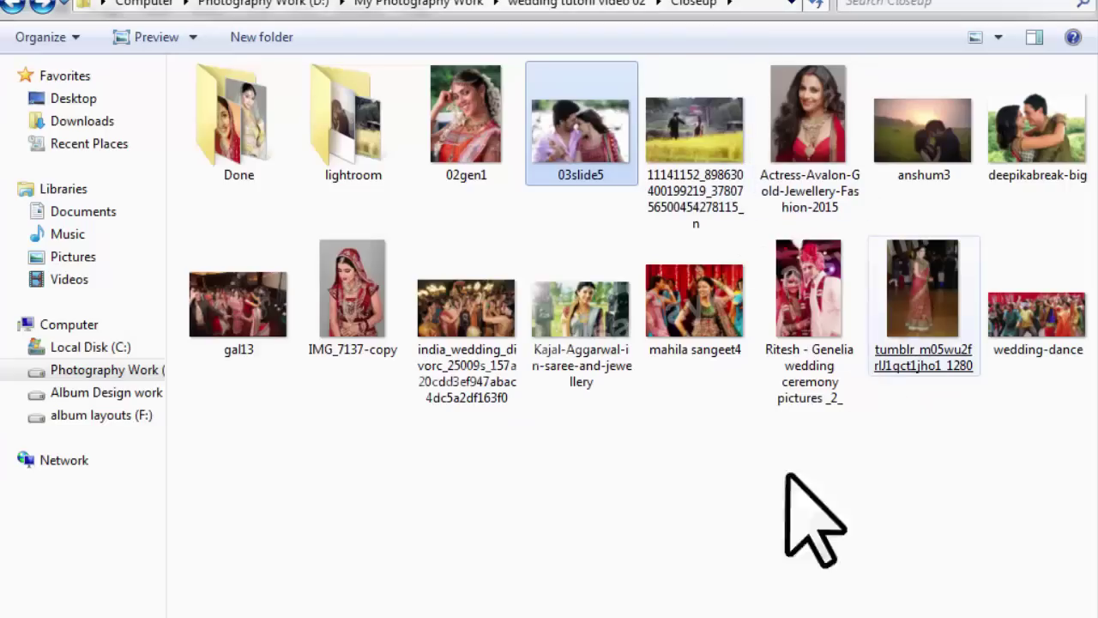
pyautogui.moveTo(808, 120)
pyautogui.mouseDown()
pyautogui.moveTo(275, 613)
pyautogui.moveTo(585, 582)
pyautogui.mouseUp()
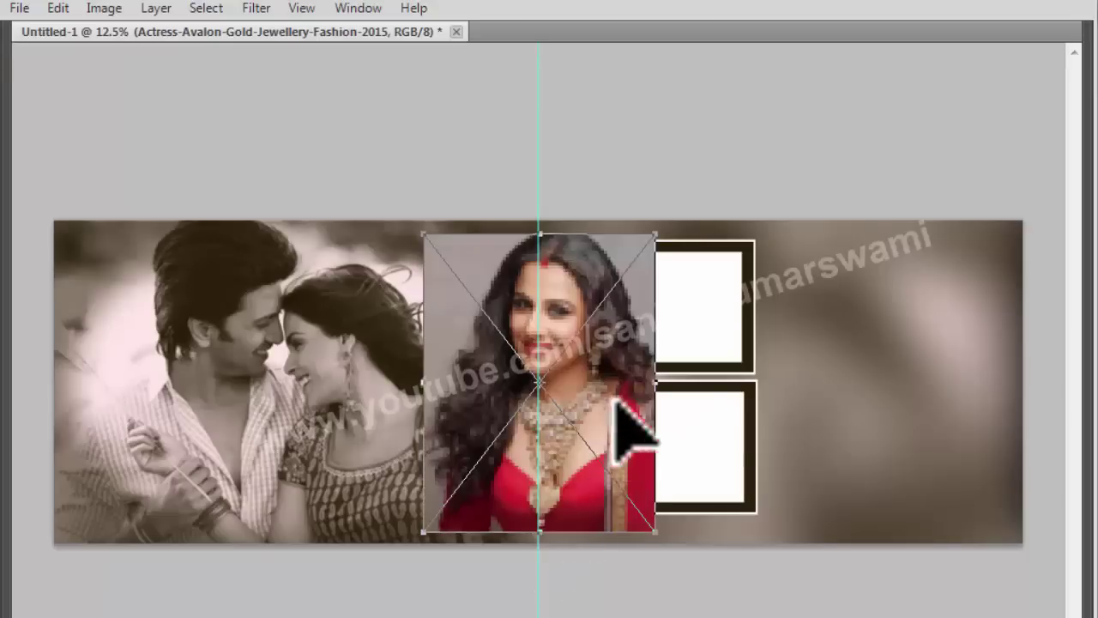
# Move the red-dress portrait to the right edge and enlarge it to full page height
pyautogui.moveTo(612, 400); pyautogui.dragTo(964, 418)
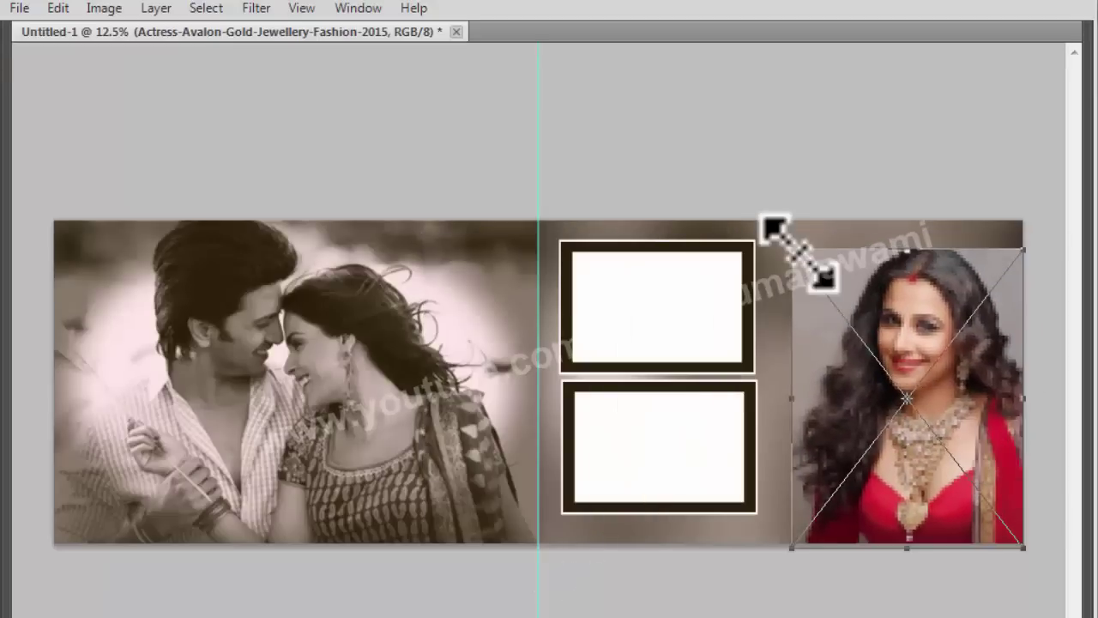
pyautogui.moveTo(791, 249)
pyautogui.mouseDown()
pyautogui.moveTo(740, 207)
pyautogui.moveTo(751, 211)
pyautogui.mouseUp()
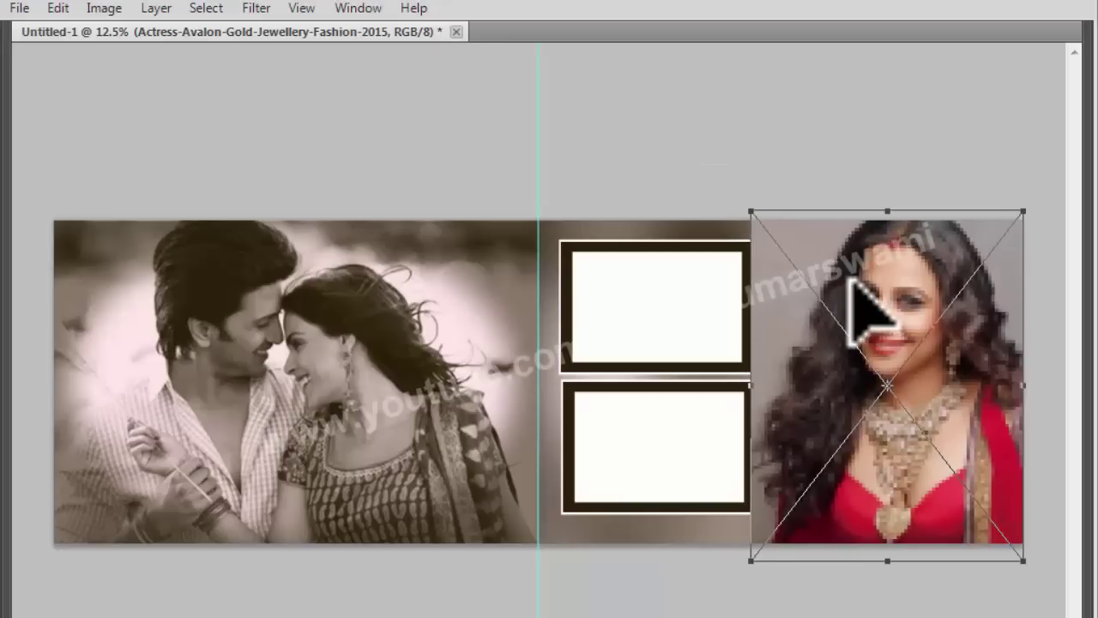
pyautogui.press('Return')
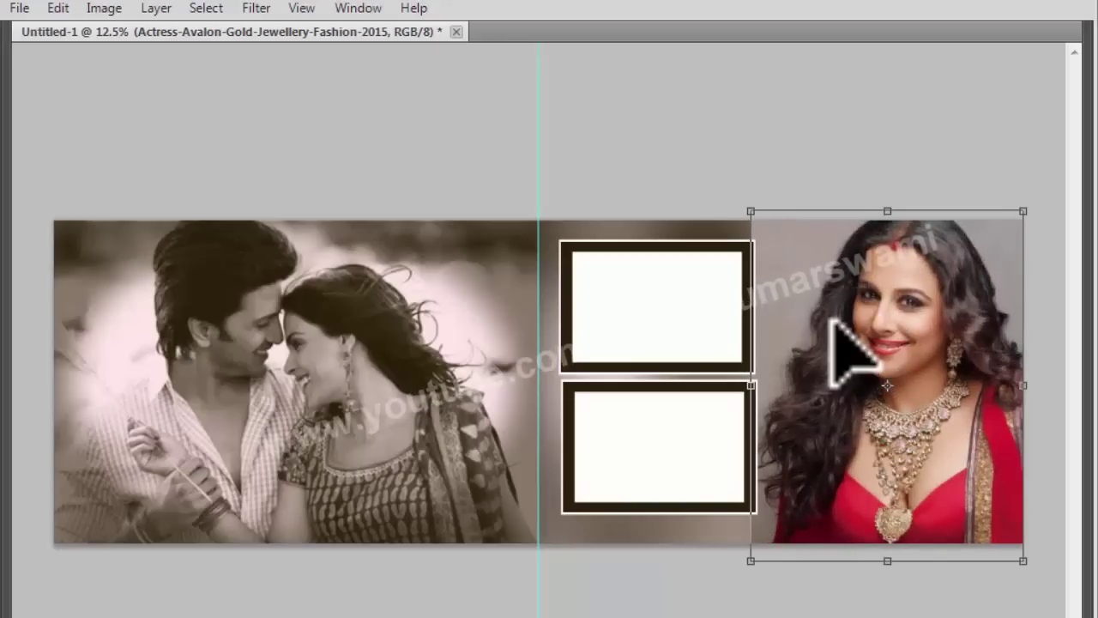
# Rasterize the placed portrait smart object and open the Layers panel
pyautogui.press('e')
pyautogui.click(845, 356)
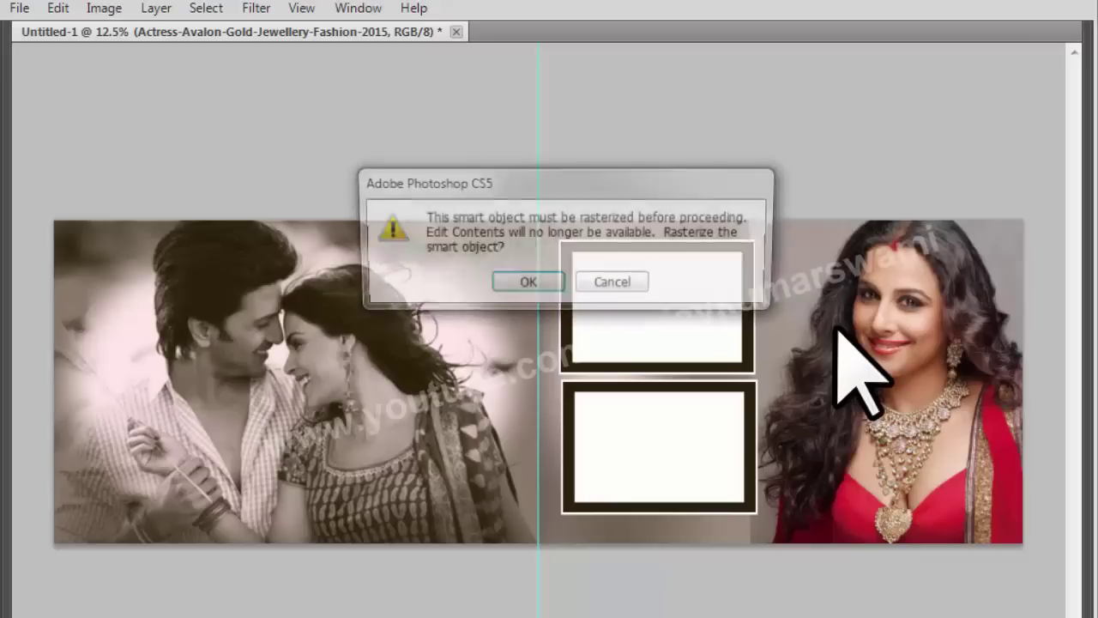
pyautogui.click(541, 283)
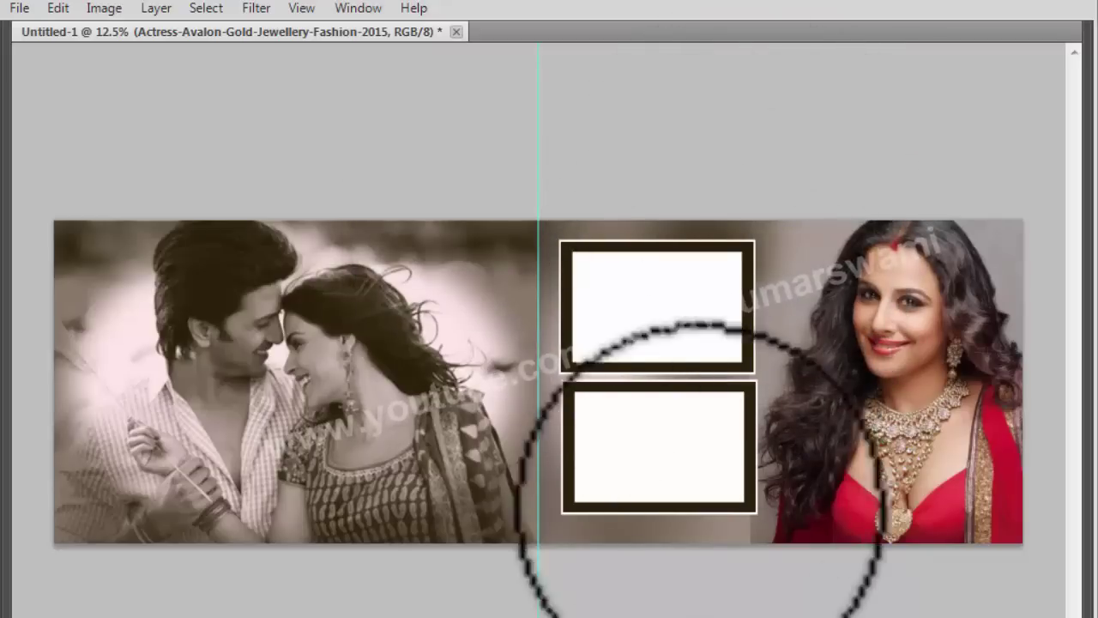
pyautogui.hotkey('ctrl', 't')
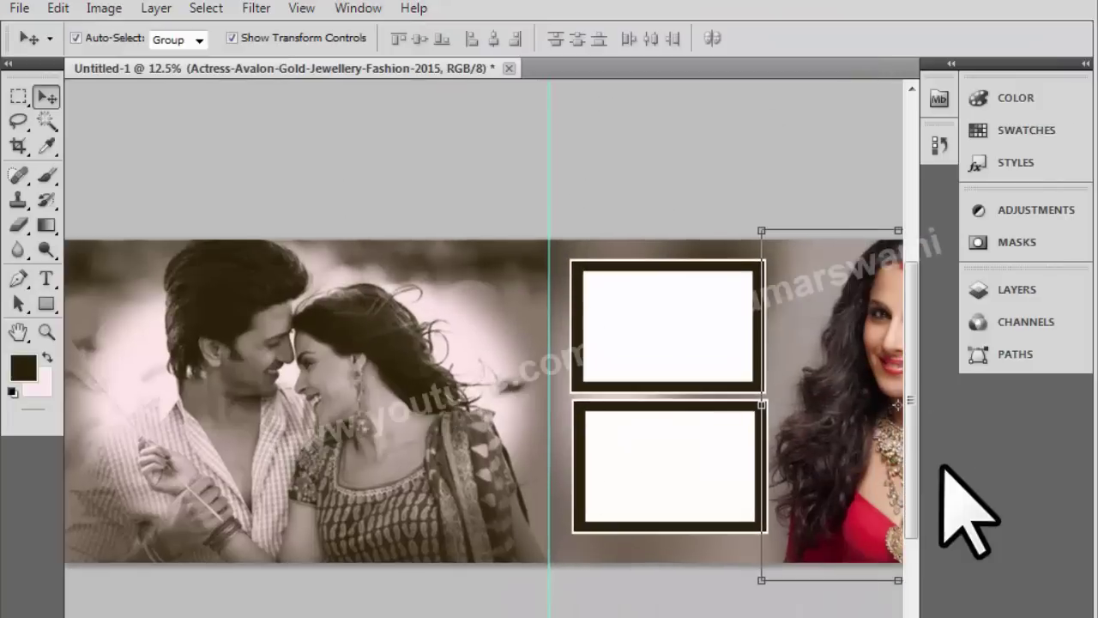
pyautogui.click(1021, 289)
pyautogui.moveTo(725, 231)
pyautogui.mouseDown()
pyautogui.moveTo(437, 128)
pyautogui.moveTo(380, 233)
pyautogui.mouseUp()
pyautogui.moveTo(478, 355)
pyautogui.mouseDown()
pyautogui.moveTo(776, 180)
pyautogui.moveTo(527, 380)
pyautogui.mouseUp()
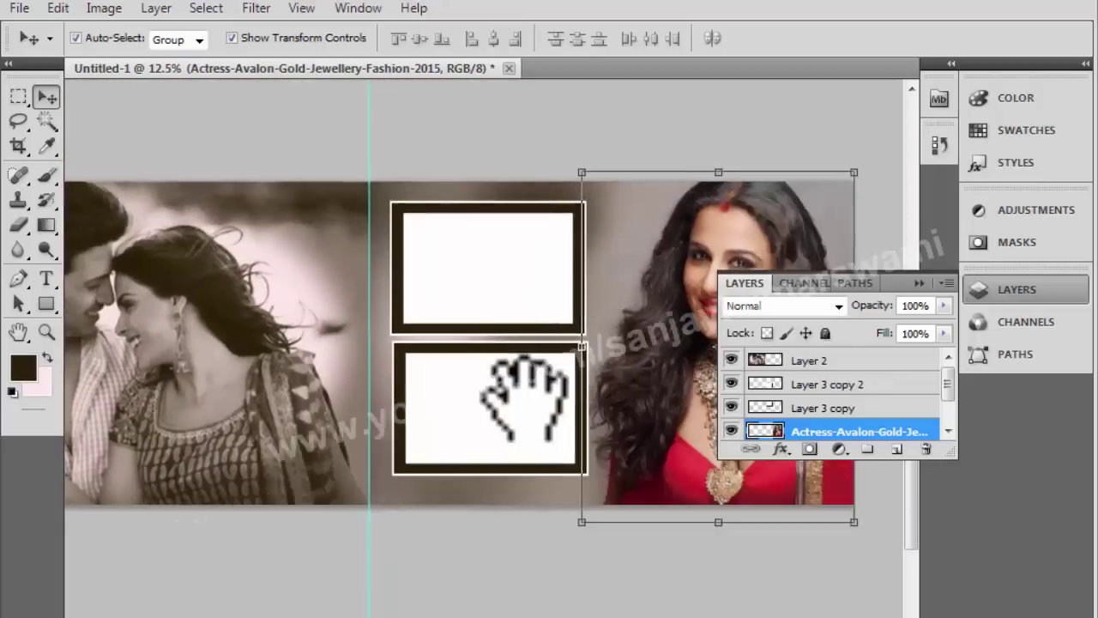
# Try Luminosity blending on the portrait, revert it to Normal, and hide all panels
pyautogui.click(782, 307)
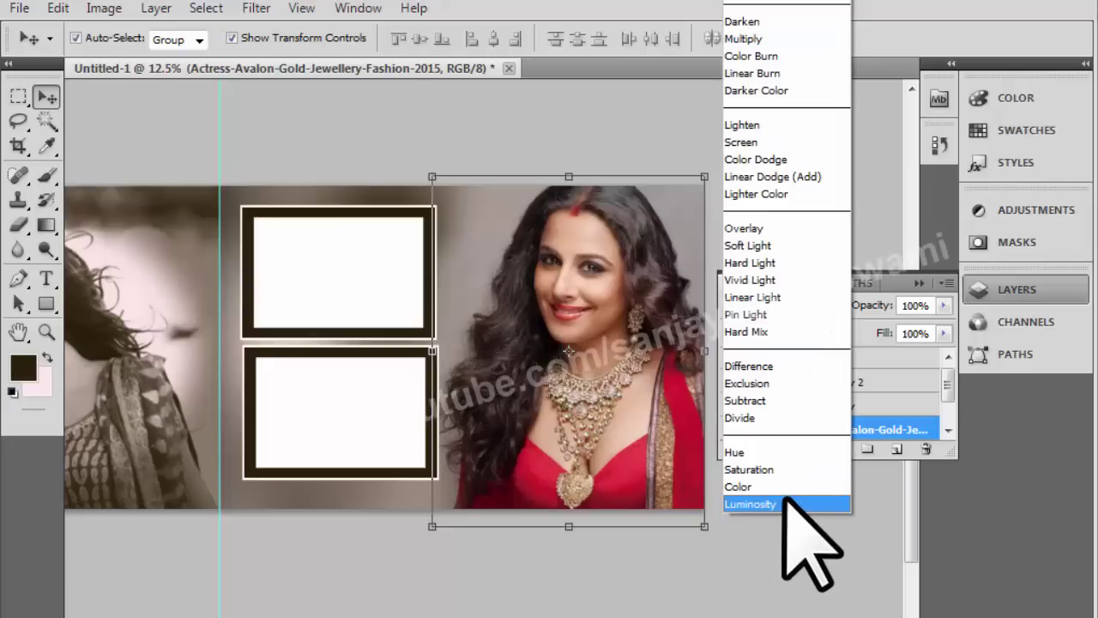
pyautogui.click(784, 504)
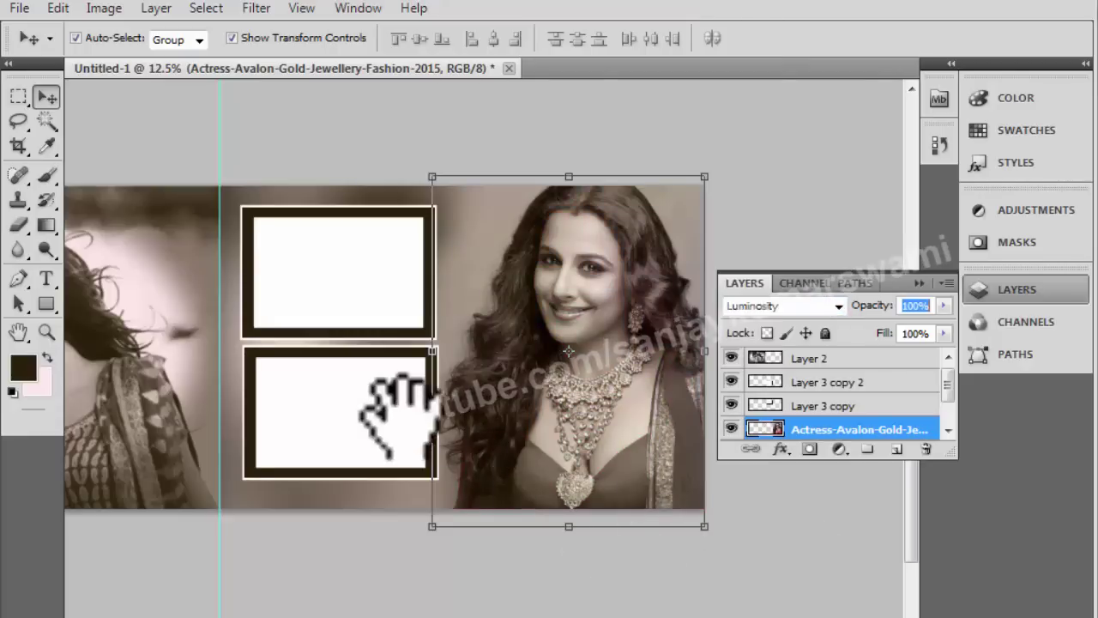
pyautogui.moveTo(454, 368)
pyautogui.mouseDown()
pyautogui.moveTo(583, 368)
pyautogui.moveTo(589, 355)
pyautogui.mouseUp()
pyautogui.hotkey('ctrl', '-')
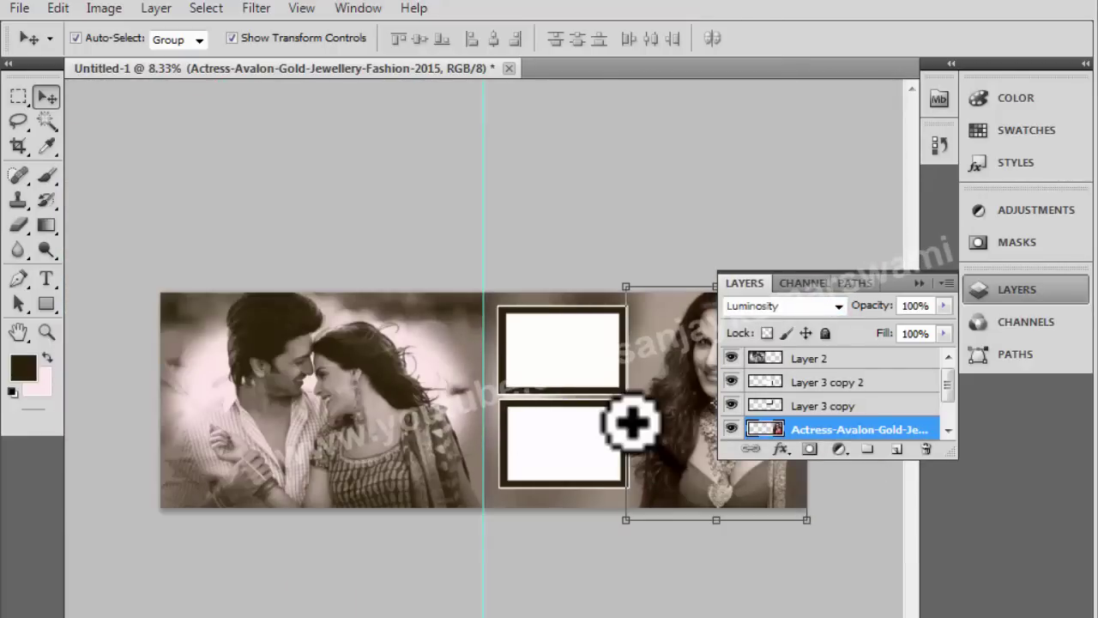
pyautogui.keyDown('ctrl'); pyautogui.click(628, 422); pyautogui.keyUp('ctrl')
pyautogui.hotkey('shift', 'alt', 'n')
pyautogui.press('F7')
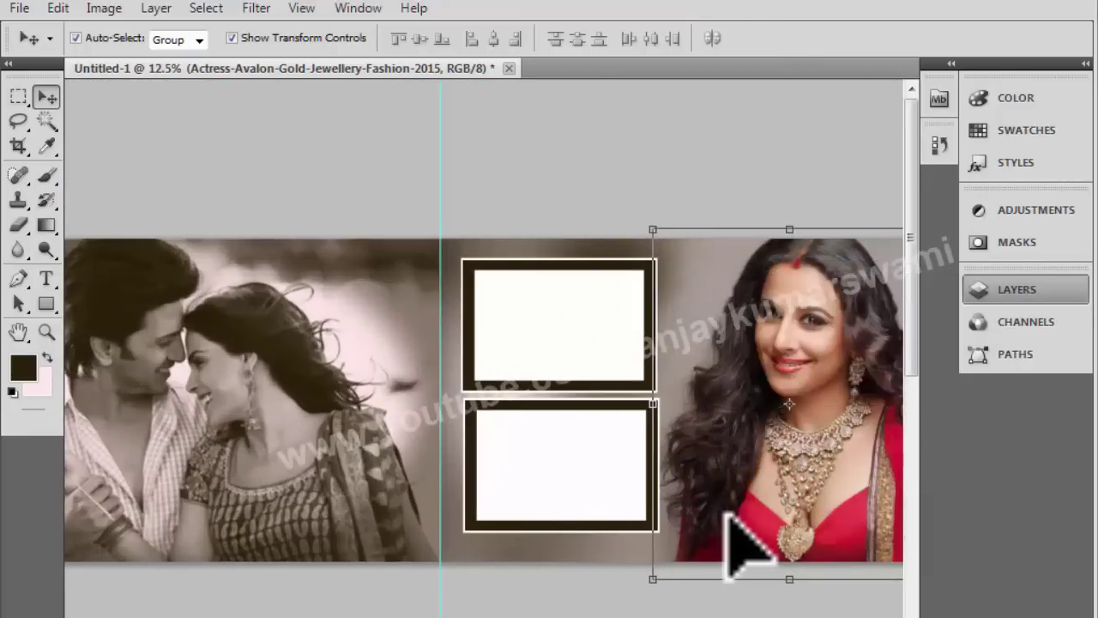
pyautogui.press('Tab')
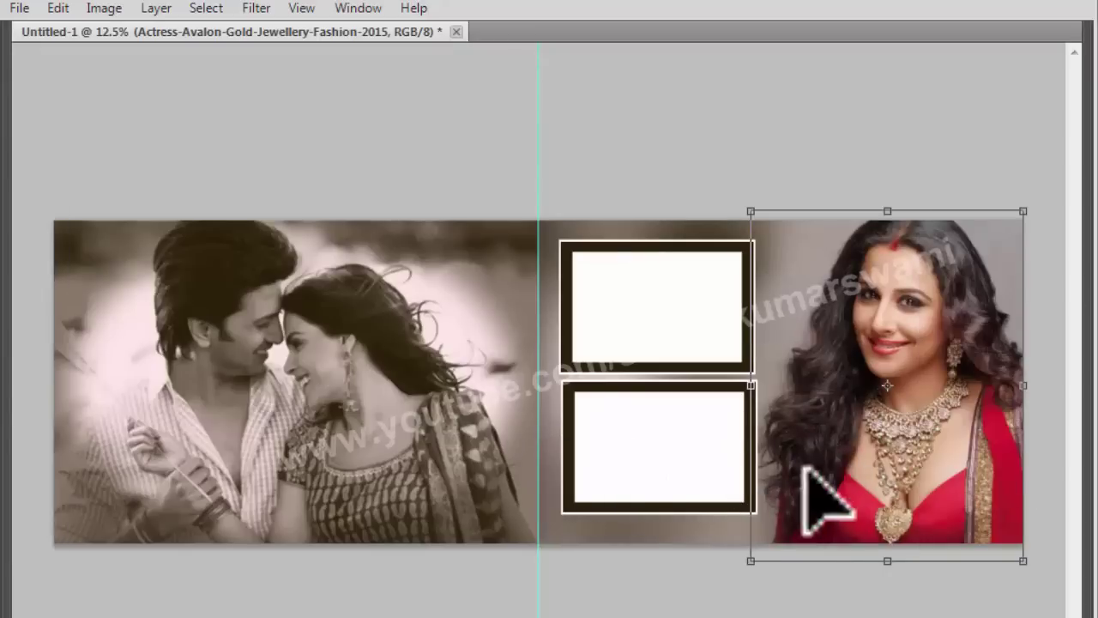
# Select the portrait's red areas with Color Range set to Reds
pyautogui.keyDown('ctrl'); pyautogui.keyDown('alt'); pyautogui.click(902, 422); pyautogui.keyUp('alt'); pyautogui.keyUp('ctrl')
pyautogui.keyDown('ctrl'); pyautogui.click(949, 421); pyautogui.keyUp('ctrl')
pyautogui.keyDown('ctrl'); pyautogui.click(823, 388); pyautogui.keyUp('ctrl')
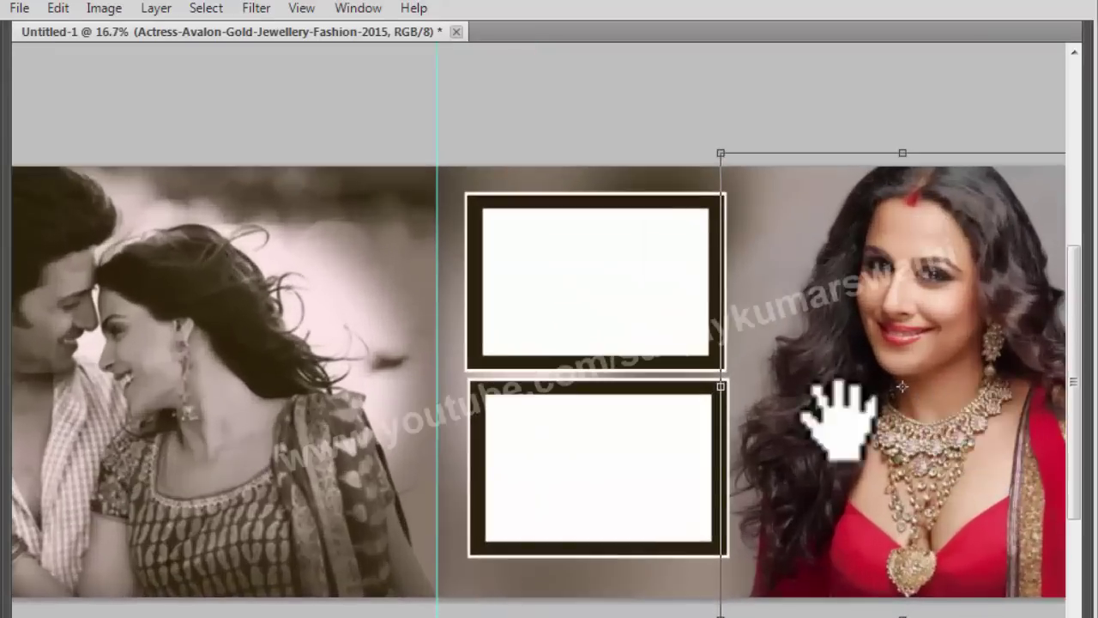
pyautogui.moveTo(840, 421); pyautogui.dragTo(704, 417)
pyautogui.keyDown('ctrl'); pyautogui.keyDown('alt'); pyautogui.click(704, 417); pyautogui.keyUp('alt'); pyautogui.keyUp('ctrl')
pyautogui.hotkey('alt', 's')
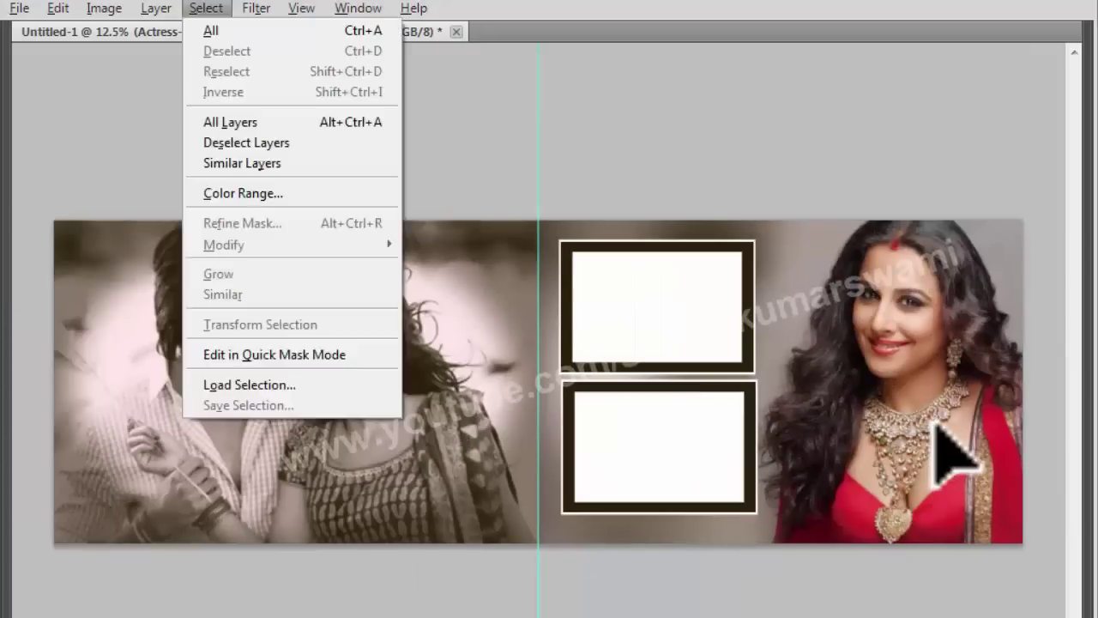
pyautogui.press('c')
pyautogui.click(470, 155)
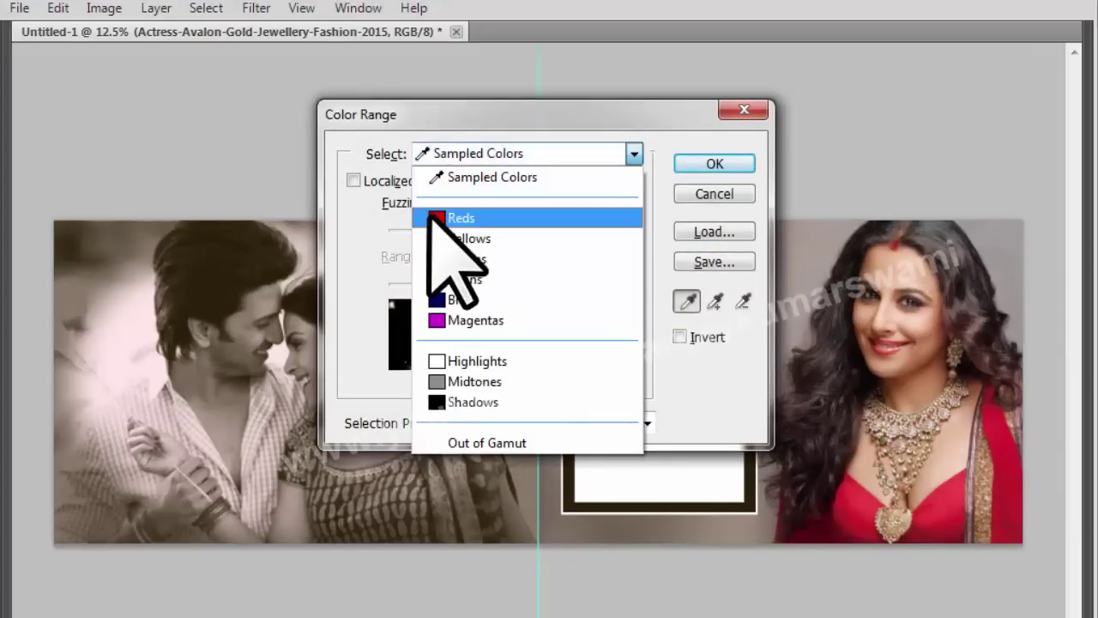
pyautogui.click(459, 218)
pyautogui.click(715, 163)
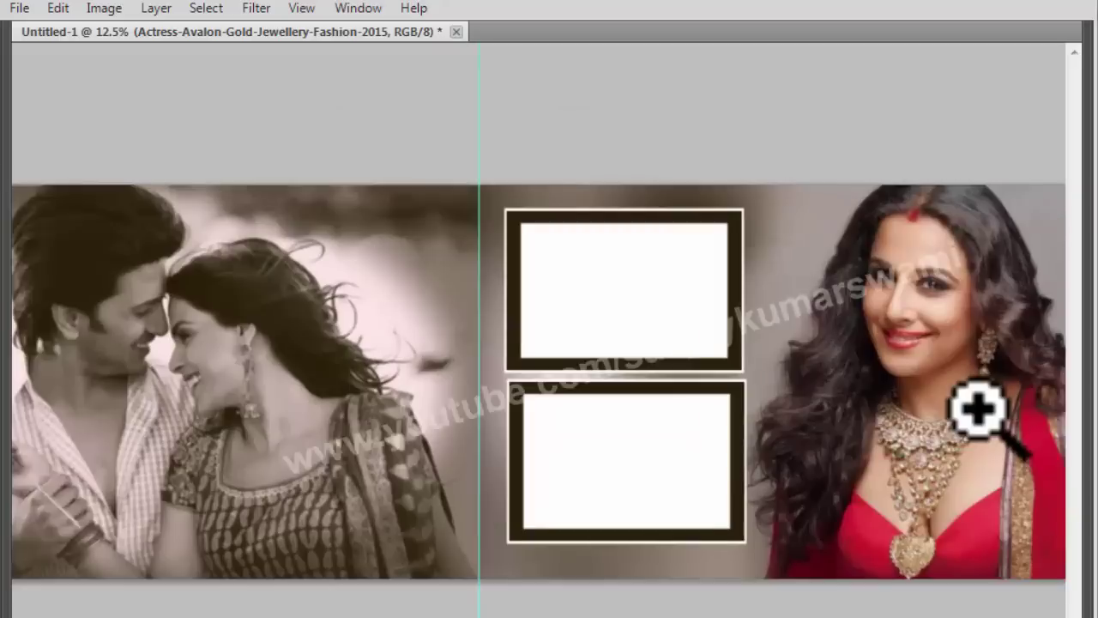
pyautogui.click(976, 410)
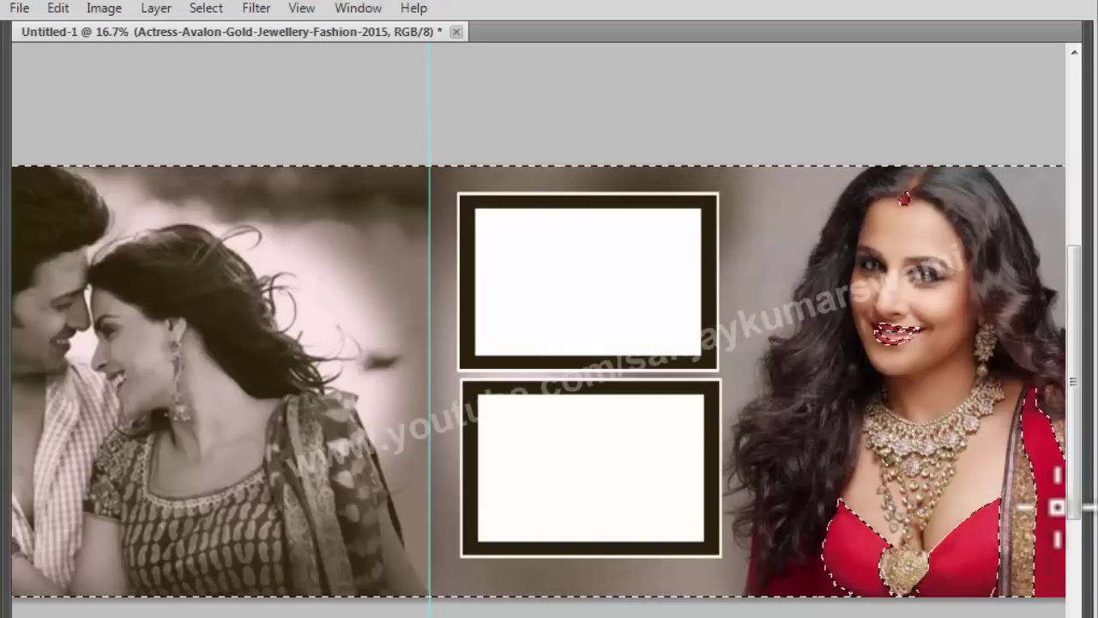
# Apply the sepia Gradient Map through the selection, leaving reds coloured, then deselect
pyautogui.hotkey('alt', 'i')
pyautogui.press('j')
pyautogui.press('g')
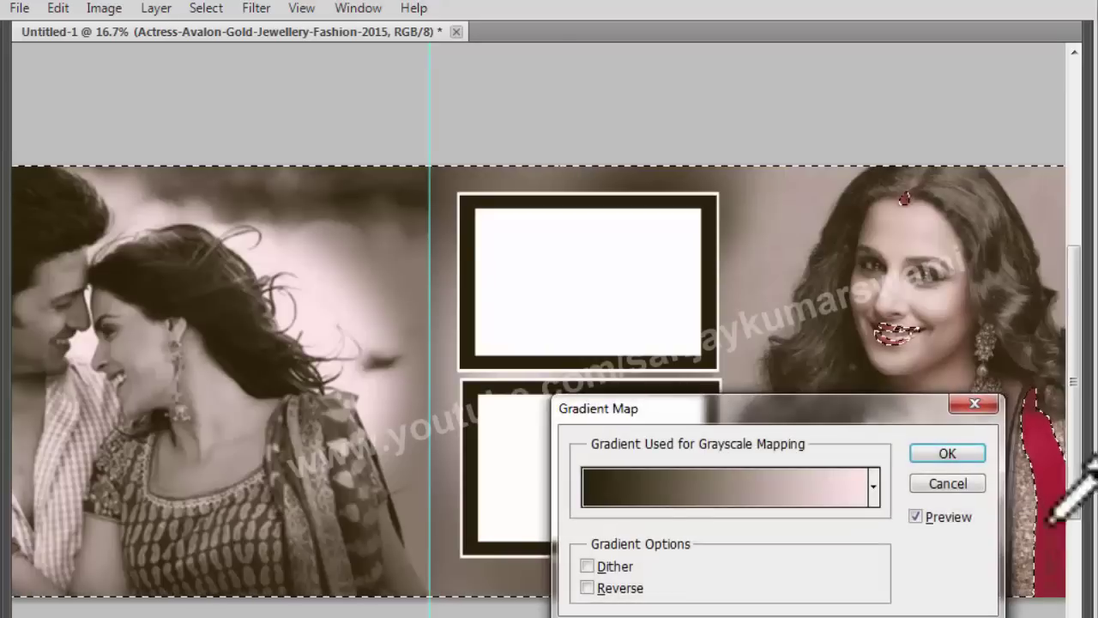
pyautogui.press('Return')
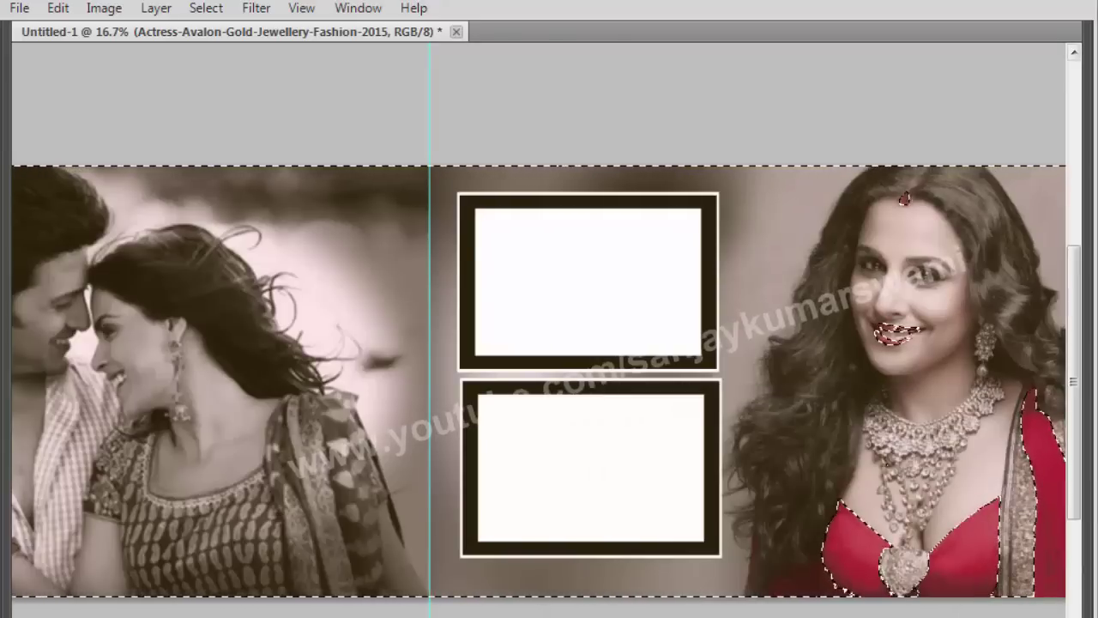
pyautogui.hotkey('ctrl', 'd')
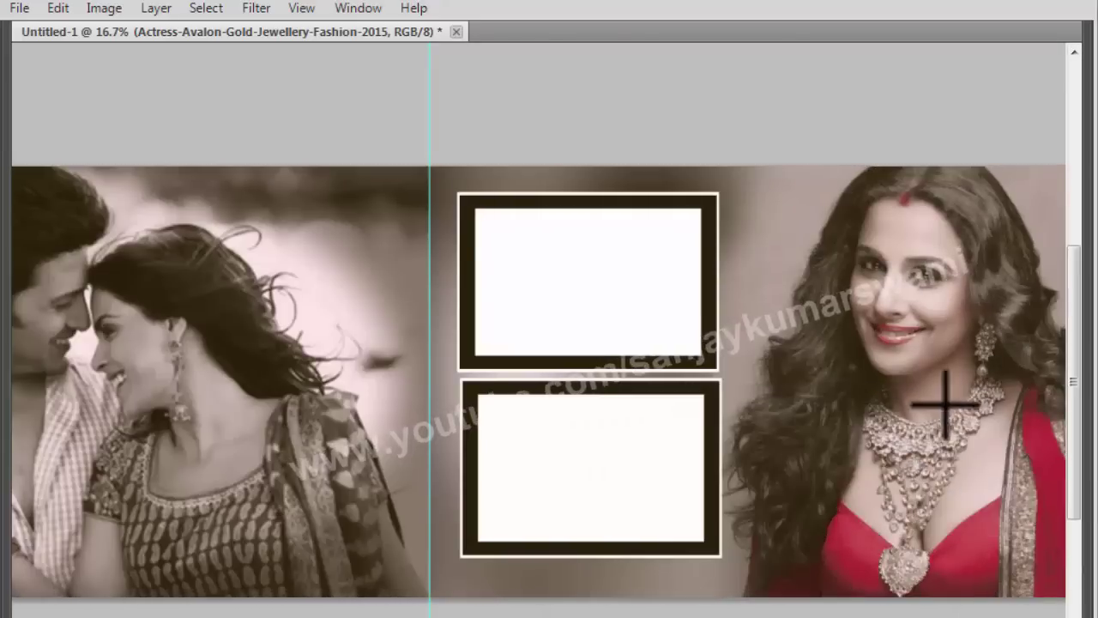
# Select the top and lower white frames together and drag them a few pixels down
pyautogui.keyDown('alt'); pyautogui.click(768, 380); pyautogui.keyUp('alt')
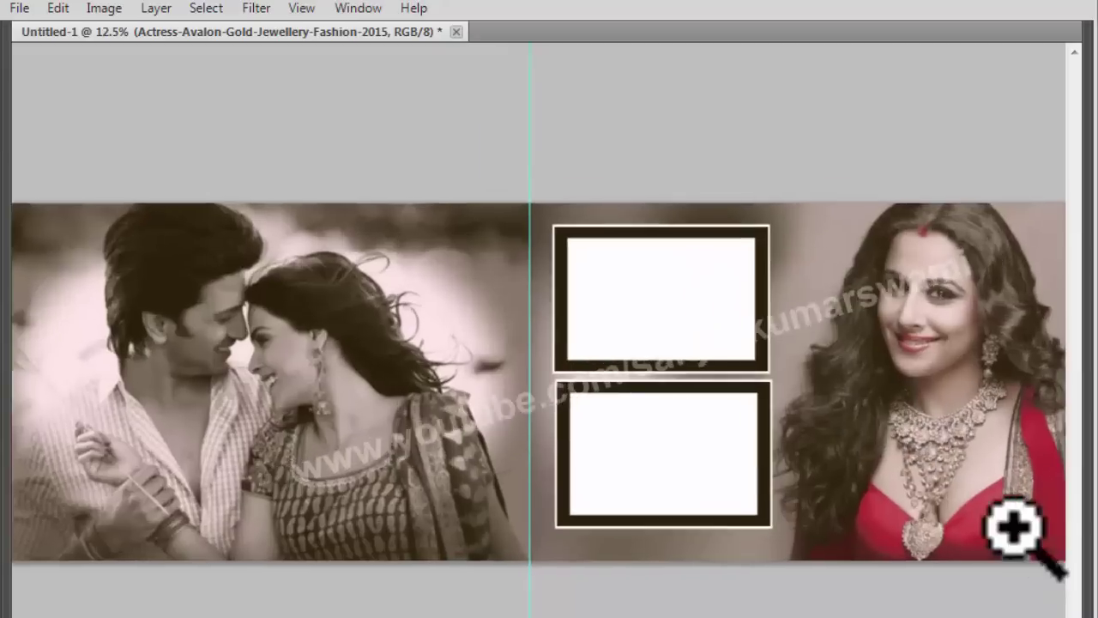
pyautogui.keyDown('ctrl'); pyautogui.click(1008, 522); pyautogui.keyUp('ctrl')
pyautogui.click(527, 294)
pyautogui.keyDown('shift'); pyautogui.click(585, 505); pyautogui.keyUp('shift')
pyautogui.moveTo(583, 499); pyautogui.dragTo(584, 502)
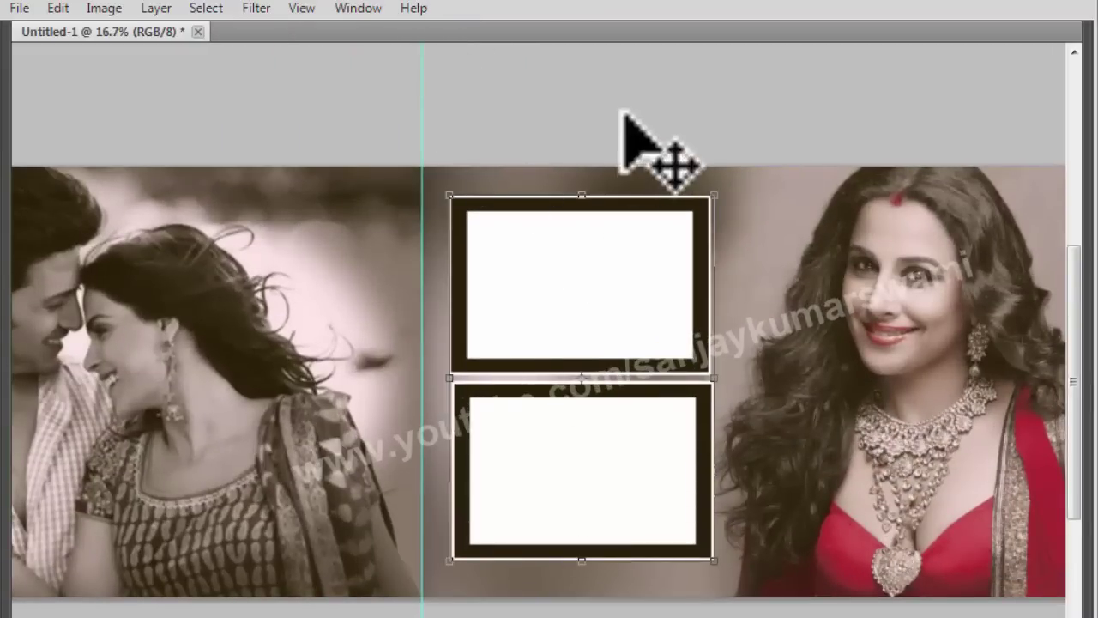
pyautogui.keyDown('alt'); pyautogui.click(589, 326); pyautogui.keyUp('alt')
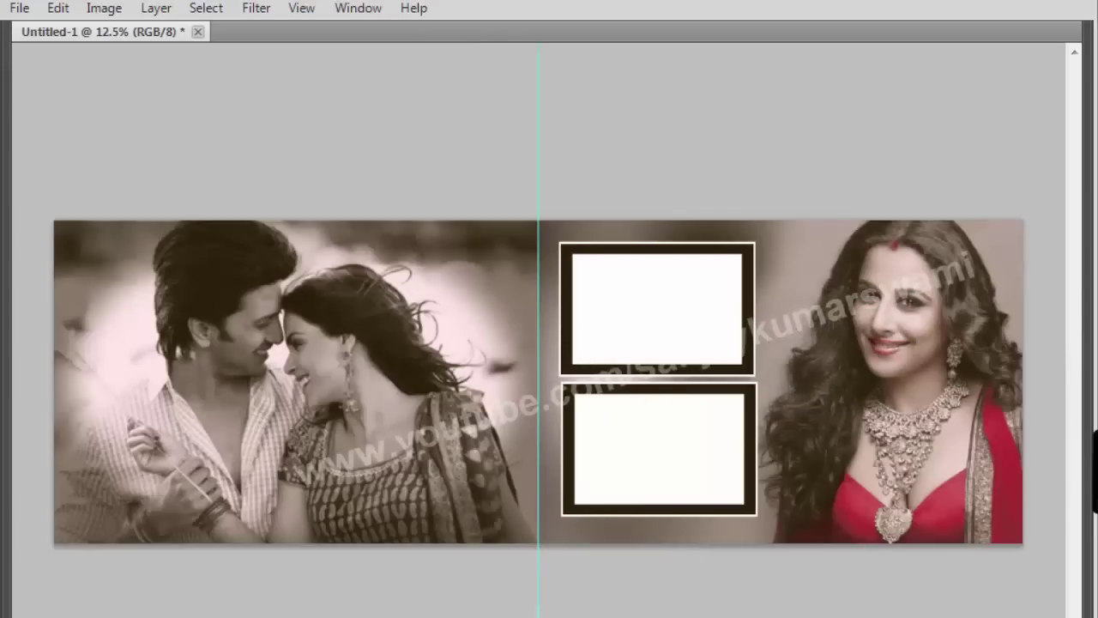